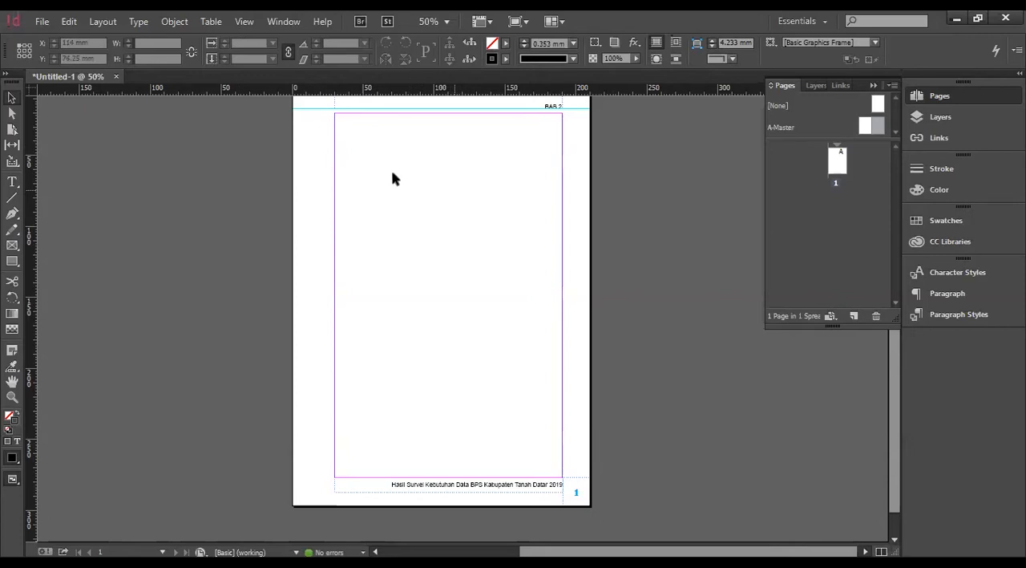
# Draw a text frame in the middle of page 1 and enter the chapter title "BAB I".
pyautogui.click(12, 181)
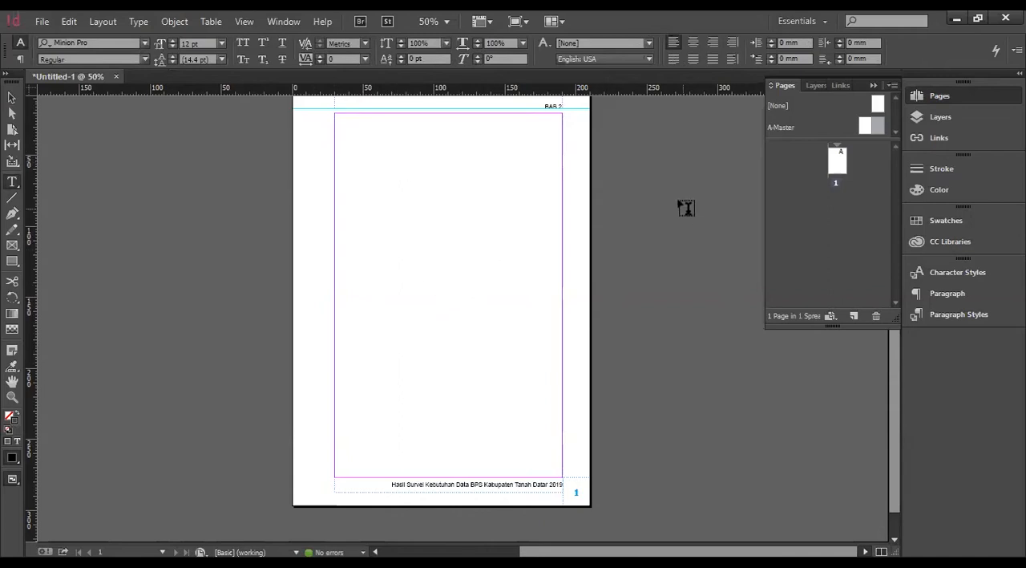
pyautogui.moveTo(380, 235); pyautogui.dragTo(510, 283)
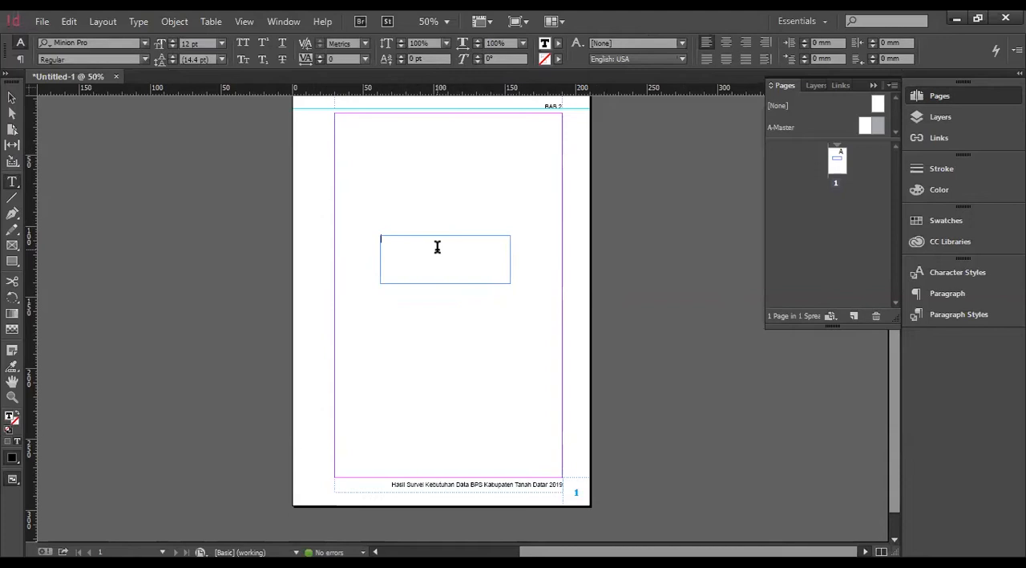
pyautogui.write('BAB I')
# Set the font of the "BAB I" title to Arial Black.
pyautogui.moveTo(406, 240); pyautogui.dragTo(314, 227)
pyautogui.click(412, 243)
pyautogui.moveTo(419, 238); pyautogui.dragTo(382, 242)
pyautogui.click(963, 314)
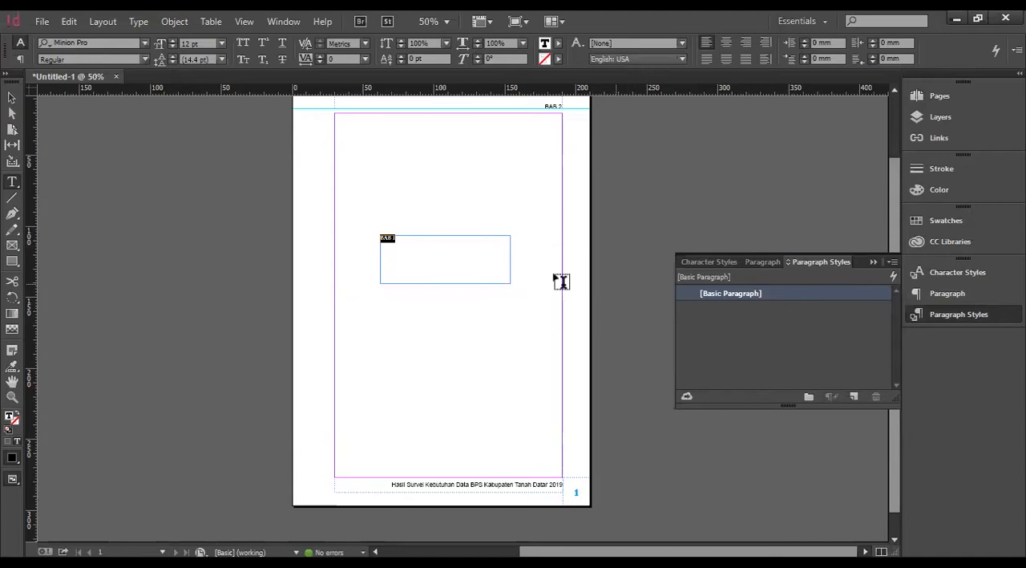
pyautogui.click(144, 43)
pyautogui.write('Ari')
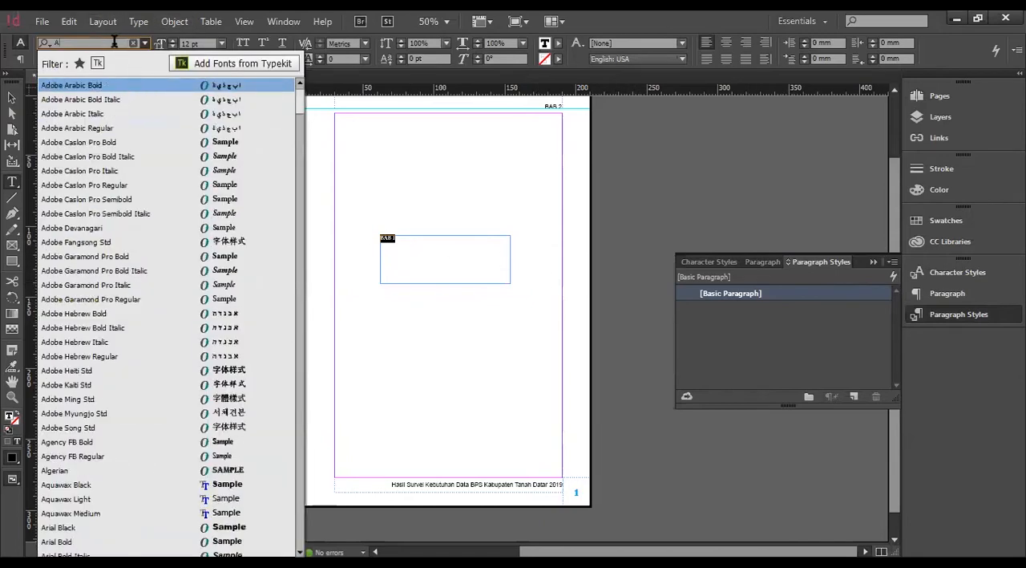
pyautogui.click(103, 85)
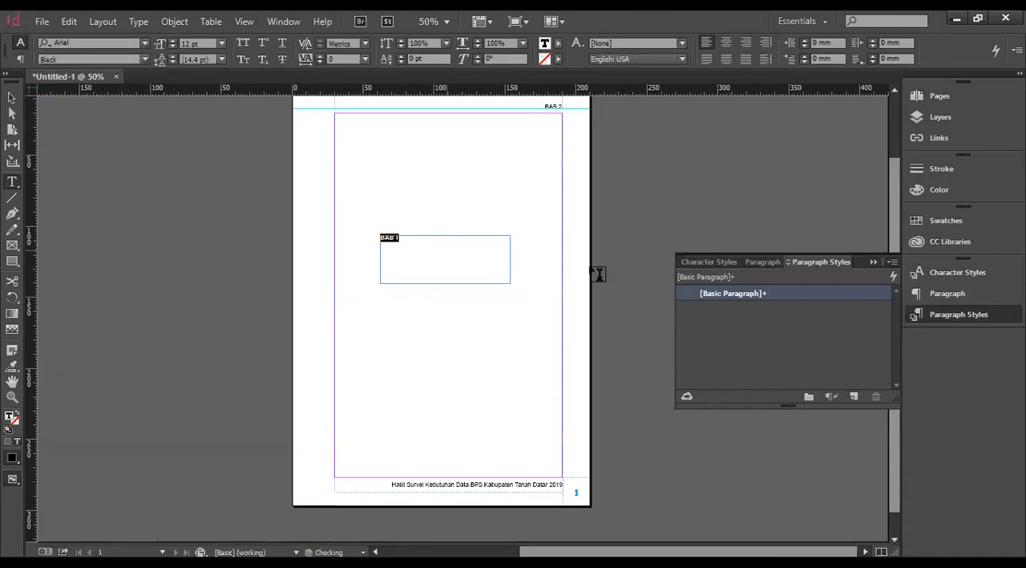
# Create a paragraph style named JUDULBAB from the "BAB I" title and deselect the text frame.
pyautogui.click(855, 398)
pyautogui.click(751, 311)
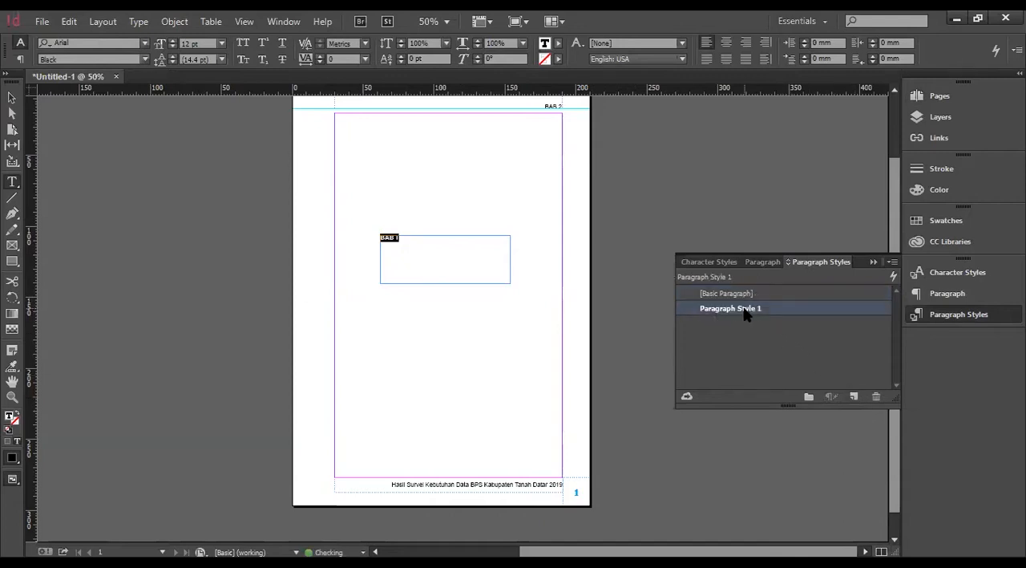
pyautogui.click(763, 306)
pyautogui.write('JUDULBAB')
pyautogui.press('Return')
pyautogui.click(437, 275)
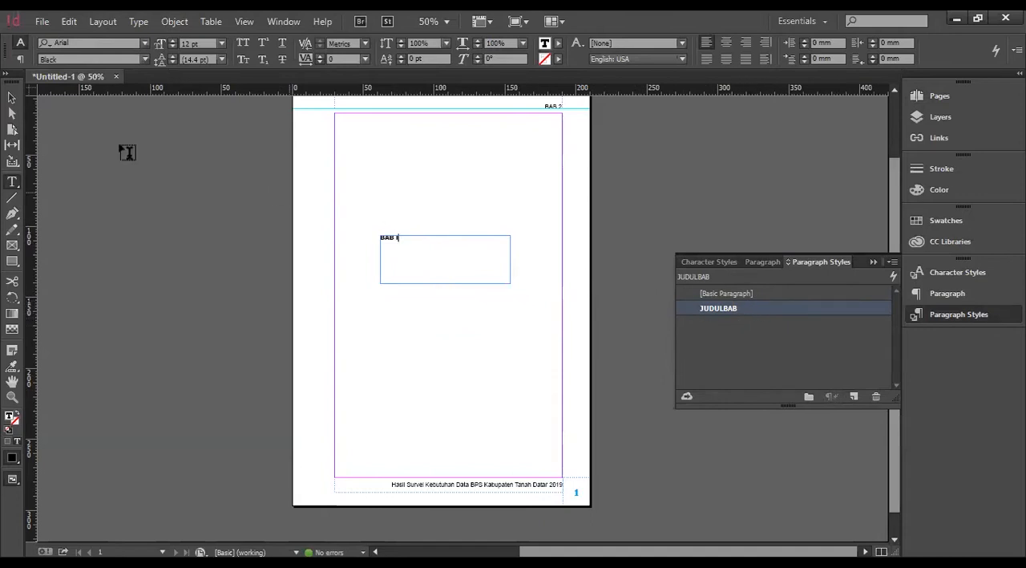
pyautogui.click(11, 97)
pyautogui.click(530, 275)
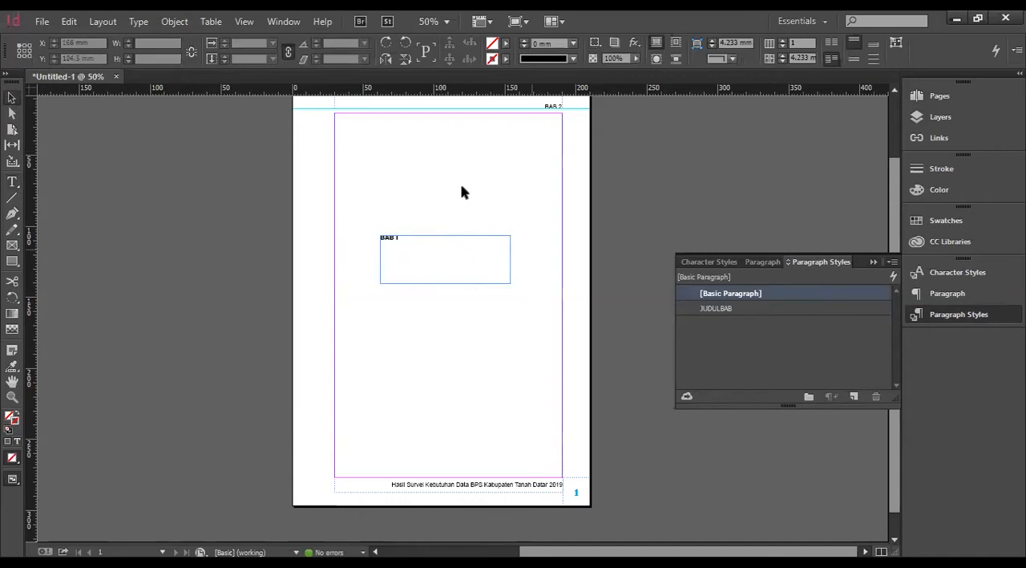
# Insert 10 pages after page 1 based on A-Master.
pyautogui.scroll(-1, 474, 310)
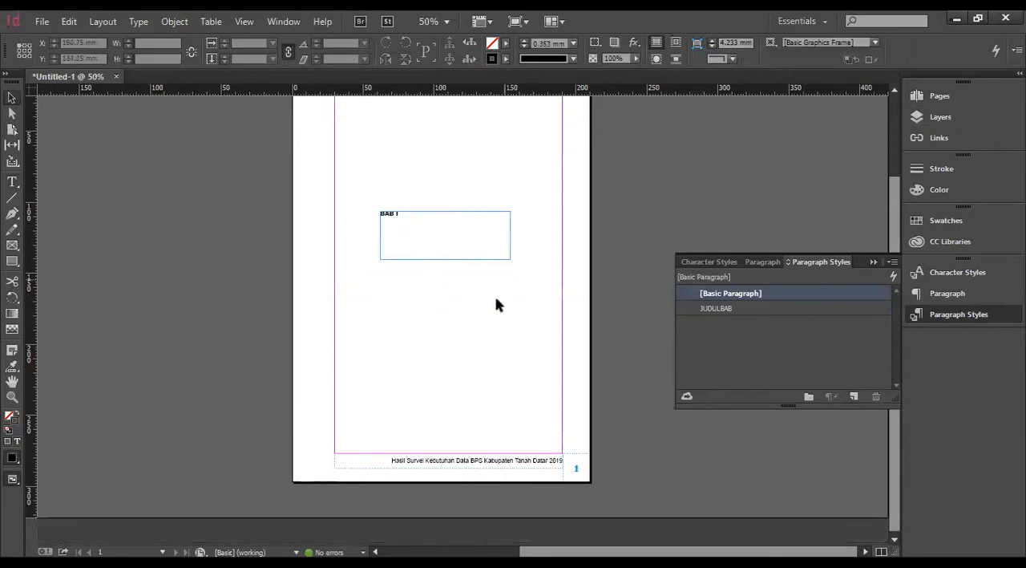
pyautogui.click(980, 315)
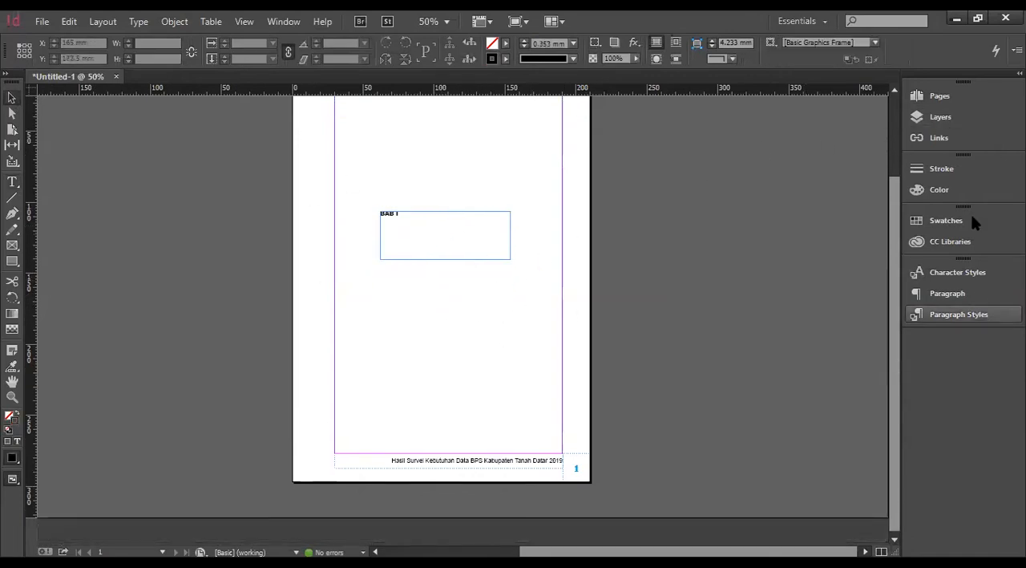
pyautogui.click(945, 97)
pyautogui.scroll(3, 525, 230)
pyautogui.rightClick(835, 163)
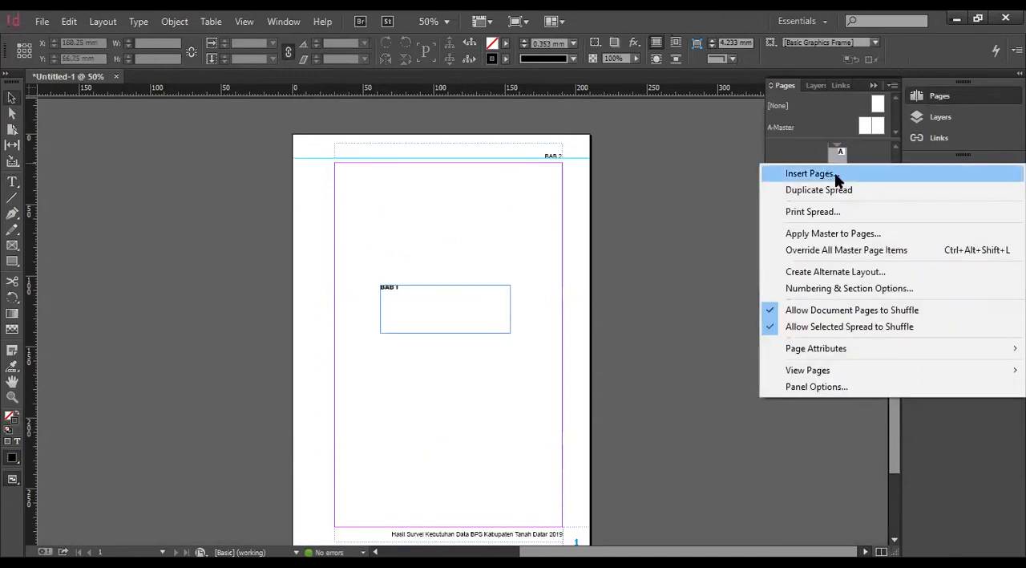
pyautogui.click(835, 173)
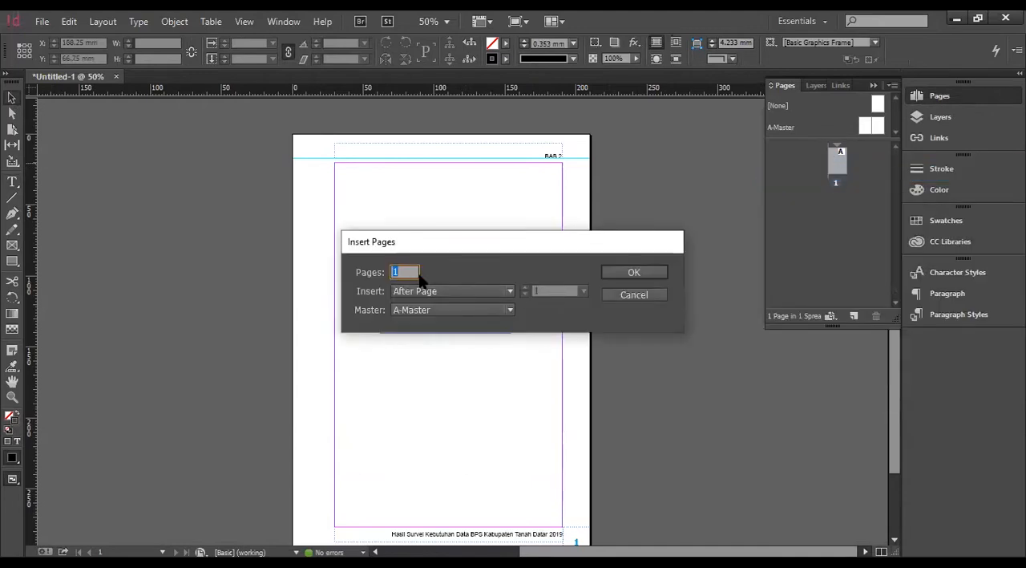
pyautogui.write('10')
pyautogui.click(447, 313)
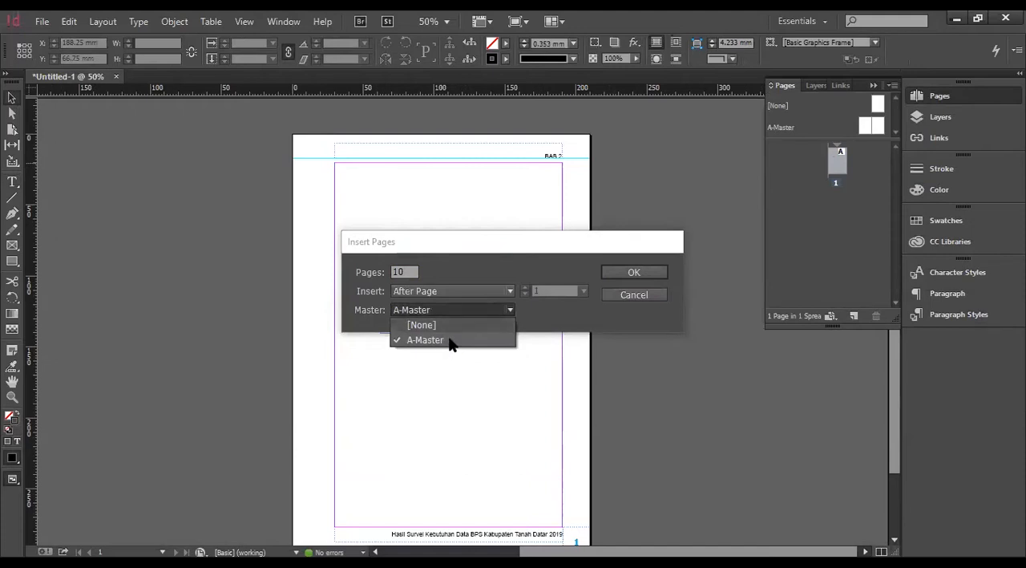
pyautogui.click(449, 340)
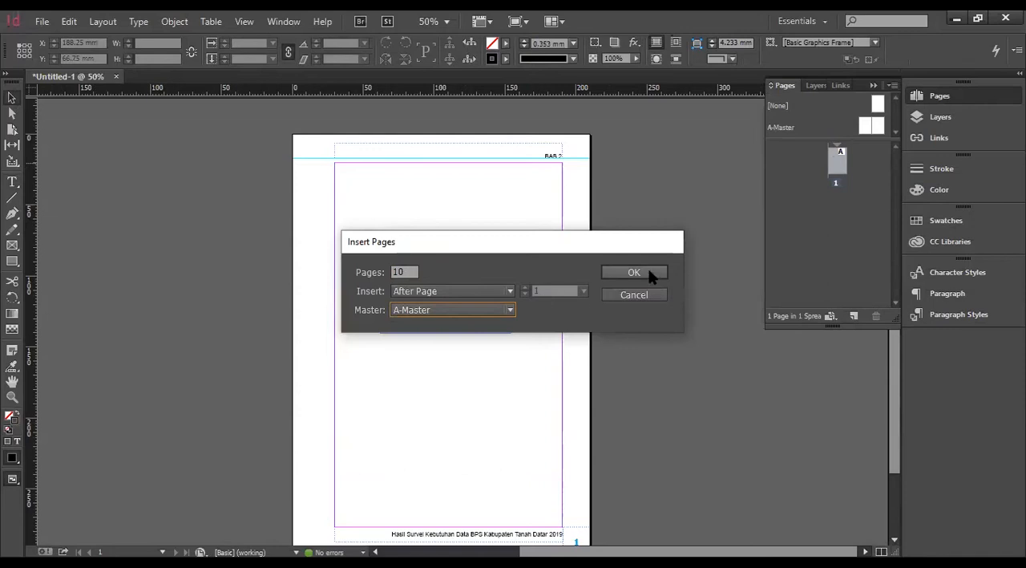
pyautogui.click(634, 273)
# Draw a text frame about 160.5 by 257 mm filling the margin area of page 2.
pyautogui.scroll(2, 831, 249)
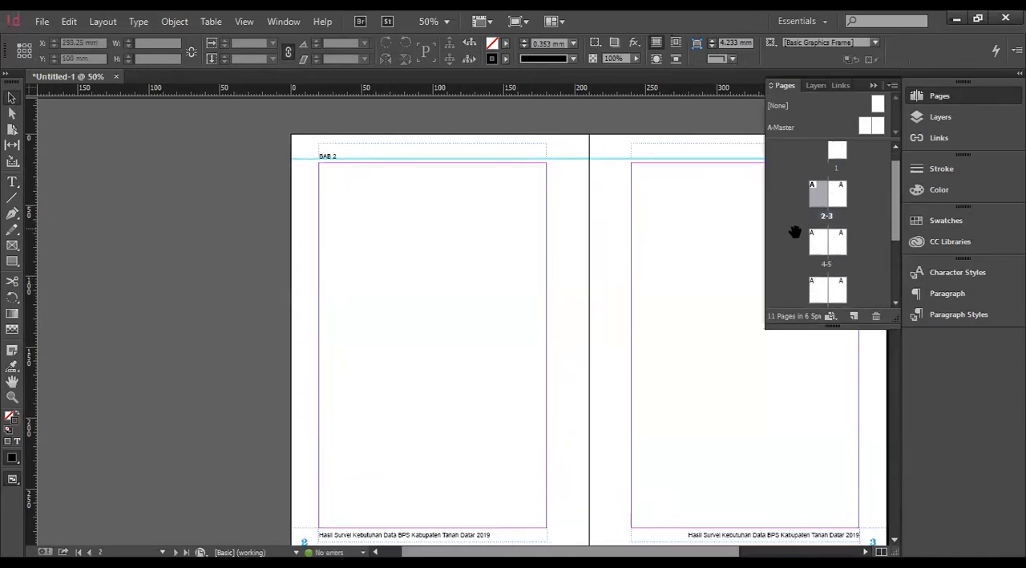
pyautogui.scroll(1, 813, 238)
pyautogui.scroll(8, 424, 246)
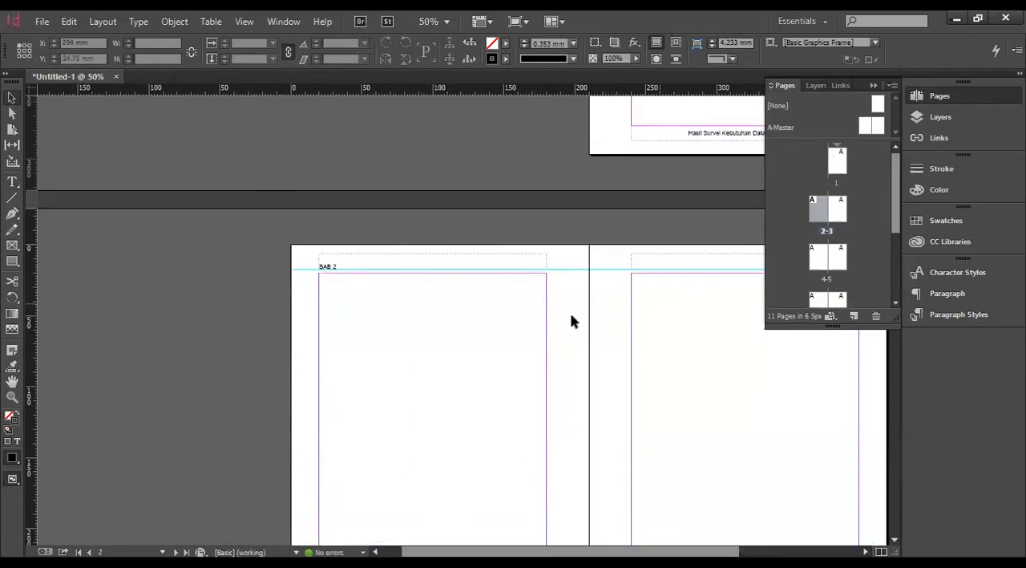
pyautogui.scroll(-8, 656, 310)
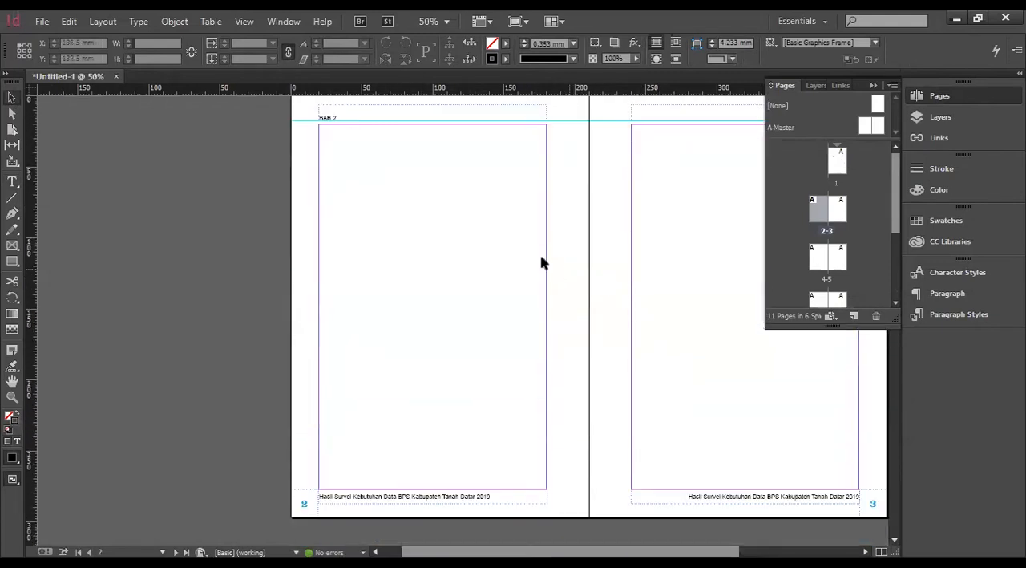
pyautogui.click(12, 181)
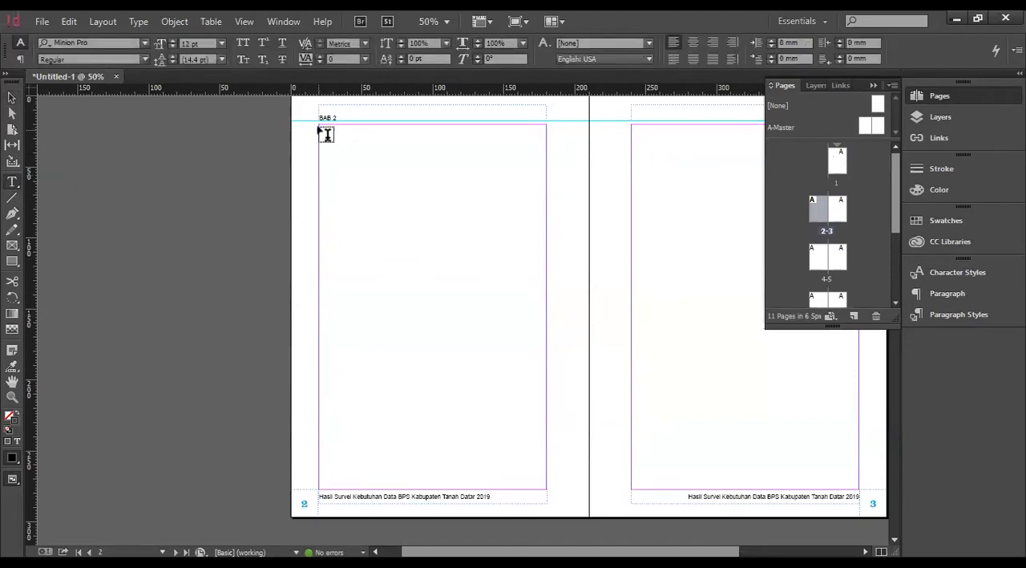
pyautogui.moveTo(320, 125); pyautogui.dragTo(548, 490)
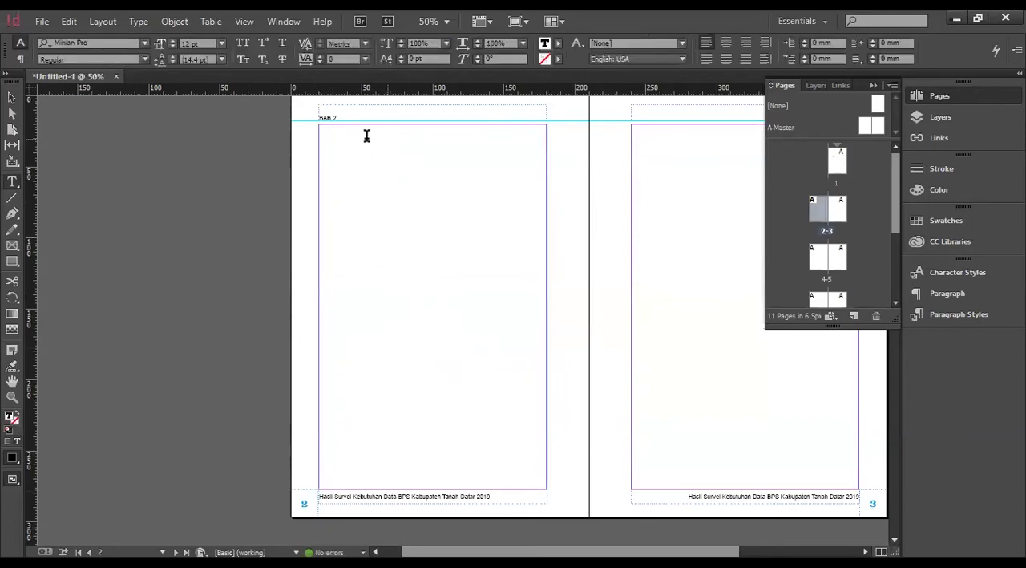
pyautogui.click(12, 97)
pyautogui.moveTo(431, 127)
pyautogui.mouseDown()
pyautogui.moveTo(431, 139)
pyautogui.moveTo(433, 126)
pyautogui.mouseUp()
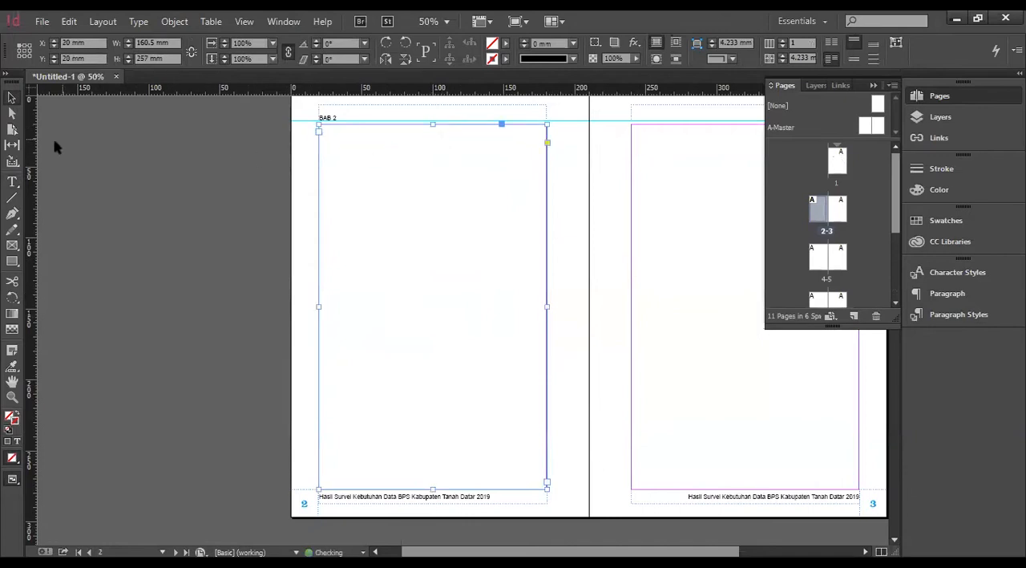
# Enter the heading "SUBBAB 1" in the page 2 text frame.
pyautogui.click(12, 182)
pyautogui.click(408, 151)
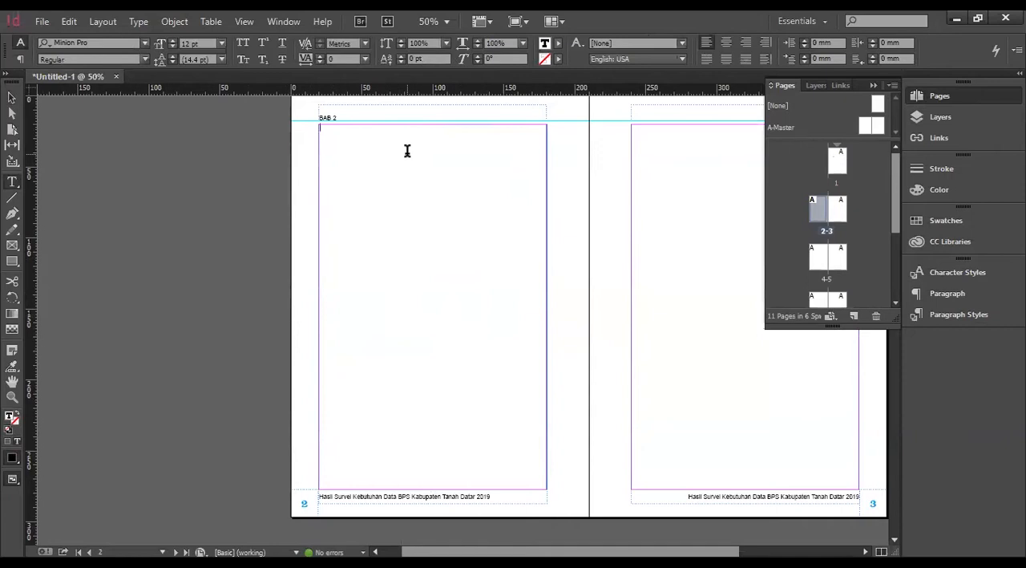
pyautogui.write('s')
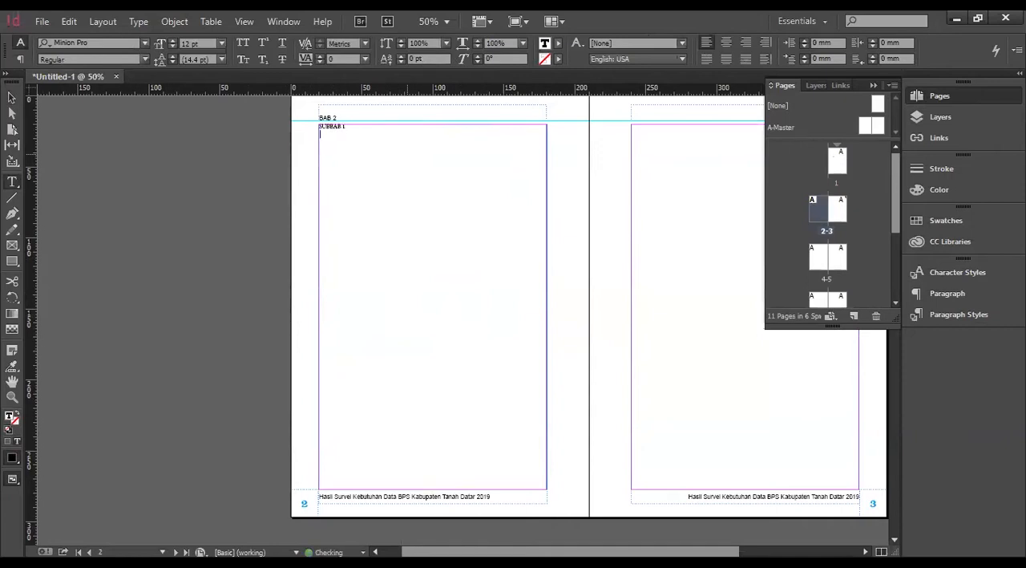
# Set the font of the "SUBBAB 1" heading on page 2 to Arial Bold.
pyautogui.click(975, 314)
pyautogui.moveTo(347, 125); pyautogui.dragTo(312, 136)
pyautogui.scroll(4, 317, 134)
pyautogui.scroll(2, 337, 133)
pyautogui.scroll(-2, 476, 151)
pyautogui.scroll(1, 501, 142)
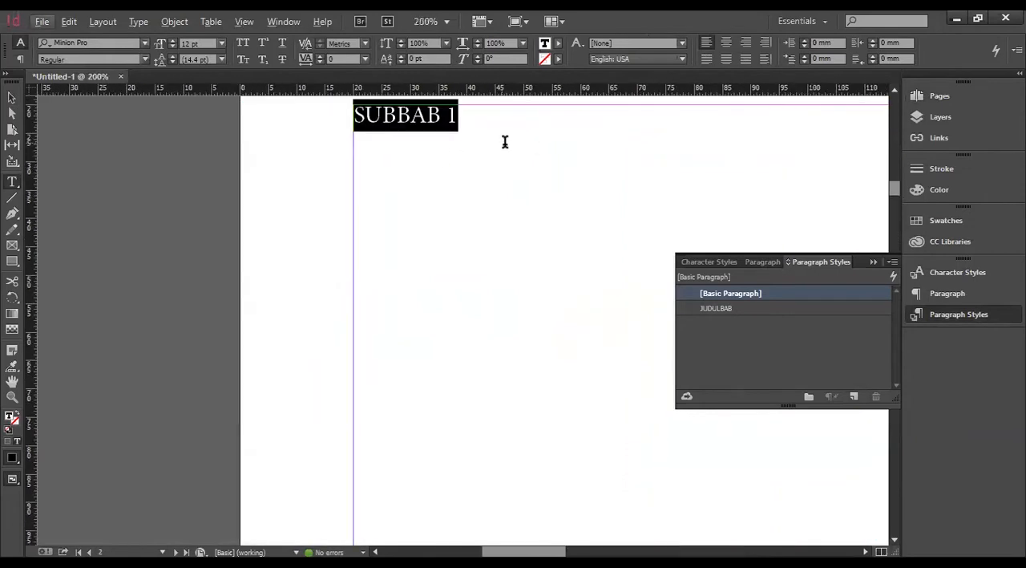
pyautogui.scroll(2, 504, 148)
pyautogui.click(145, 44)
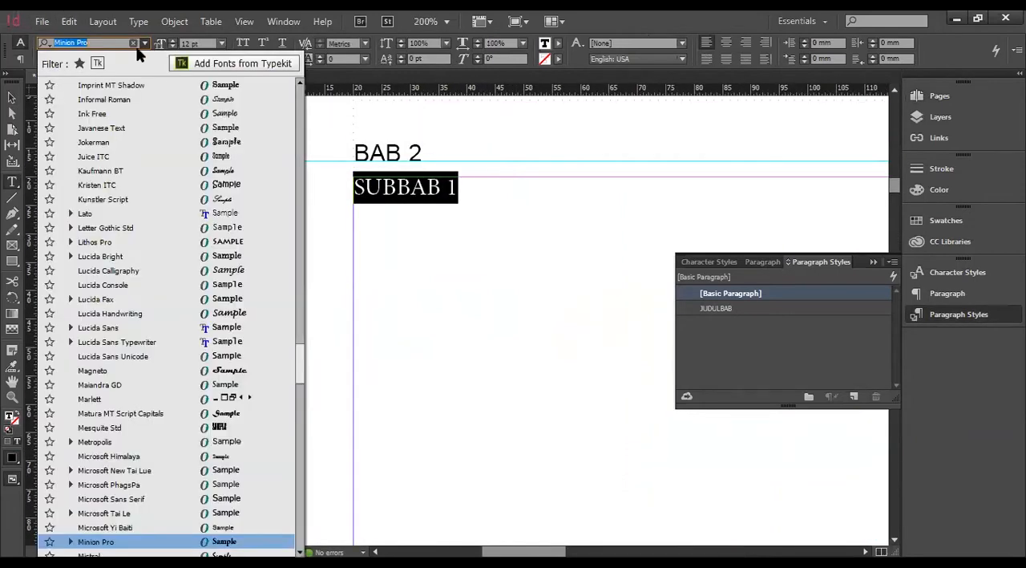
pyautogui.write('AR')
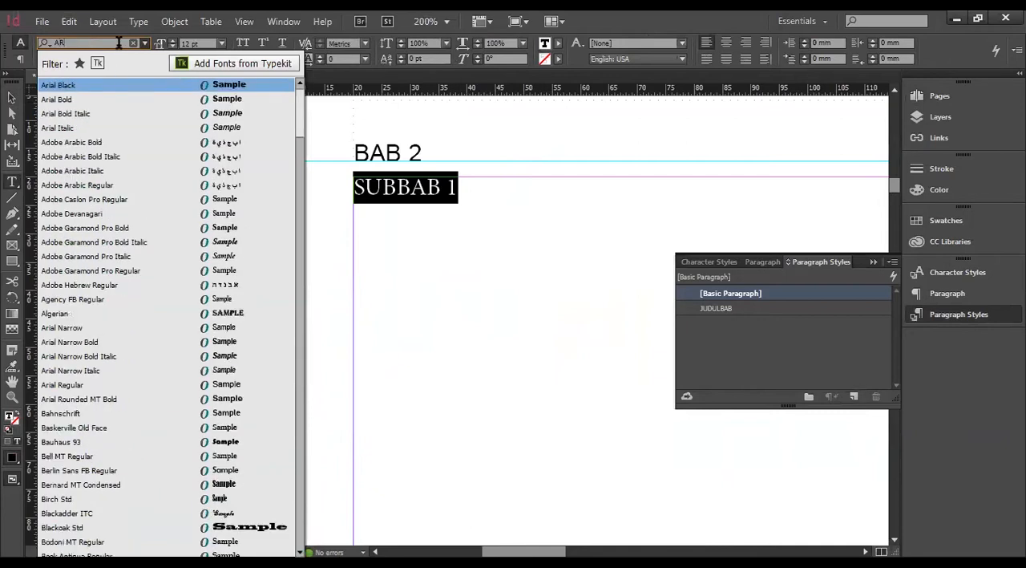
pyautogui.click(99, 99)
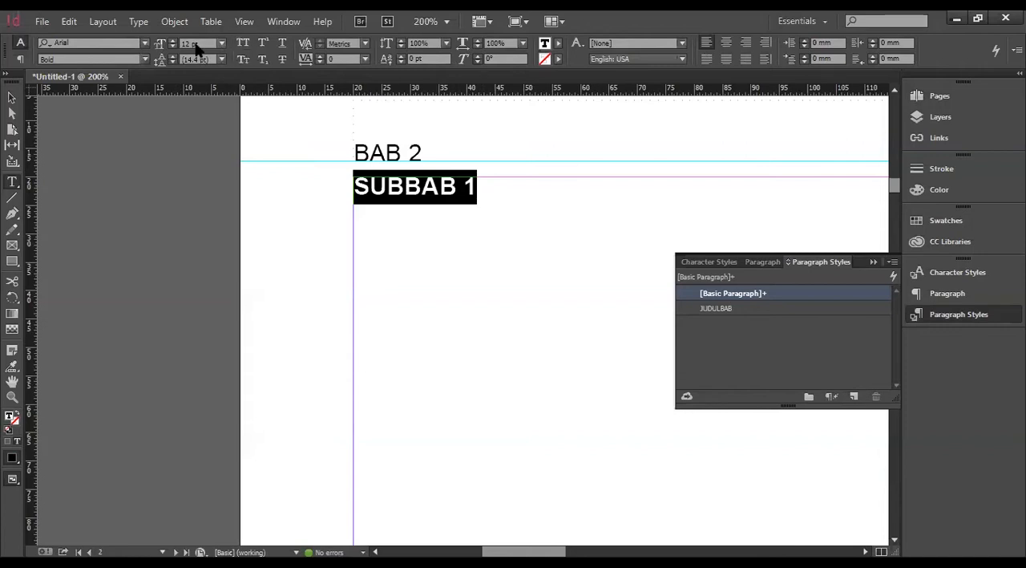
# Retype the page 2 heading in mixed case as "Subbab 1".
pyautogui.click(479, 186)
pyautogui.moveTo(457, 186); pyautogui.dragTo(371, 183)
pyautogui.write('ULBAB')
pyautogui.press('BackSpace')
pyautogui.press('BackSpace')
pyautogui.press('BackSpace')
pyautogui.write('ubbag')
pyautogui.press('BackSpace')
pyautogui.write('b')
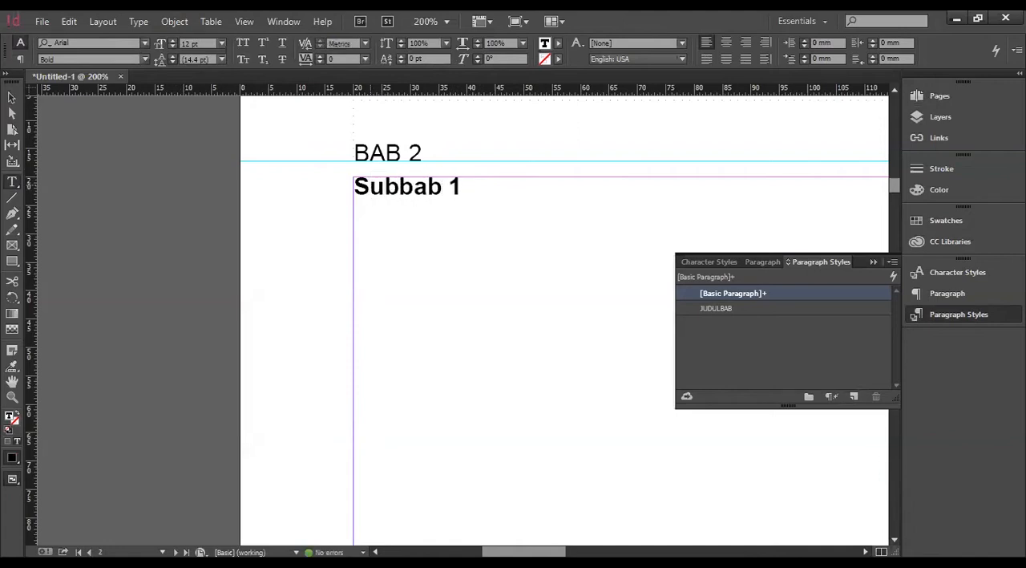
pyautogui.click(474, 226)
# Create a paragraph style named judulsubbab from the "Subbab 1" heading and apply it to that heading.
pyautogui.click(427, 185)
pyautogui.click(855, 396)
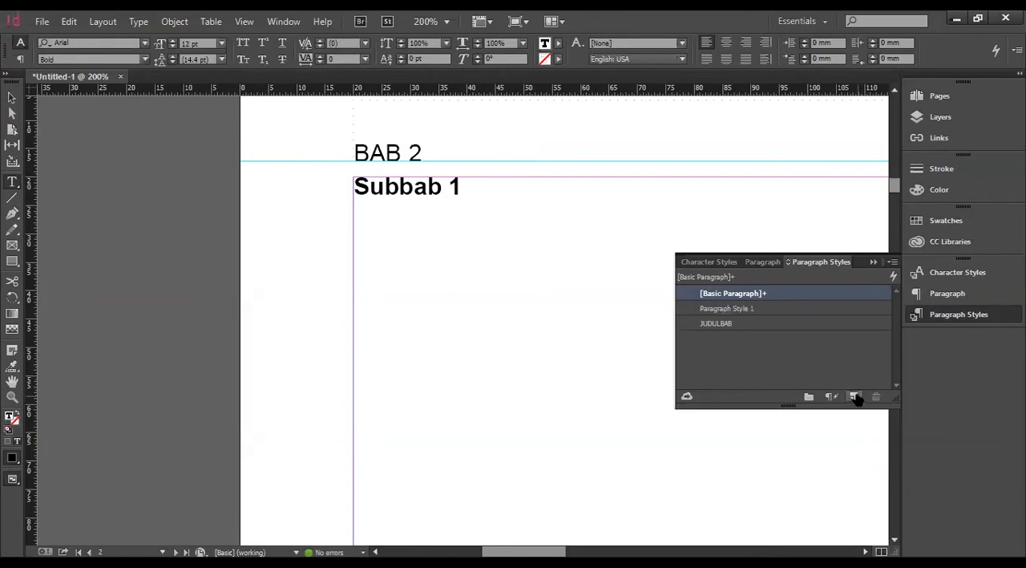
pyautogui.click(754, 311)
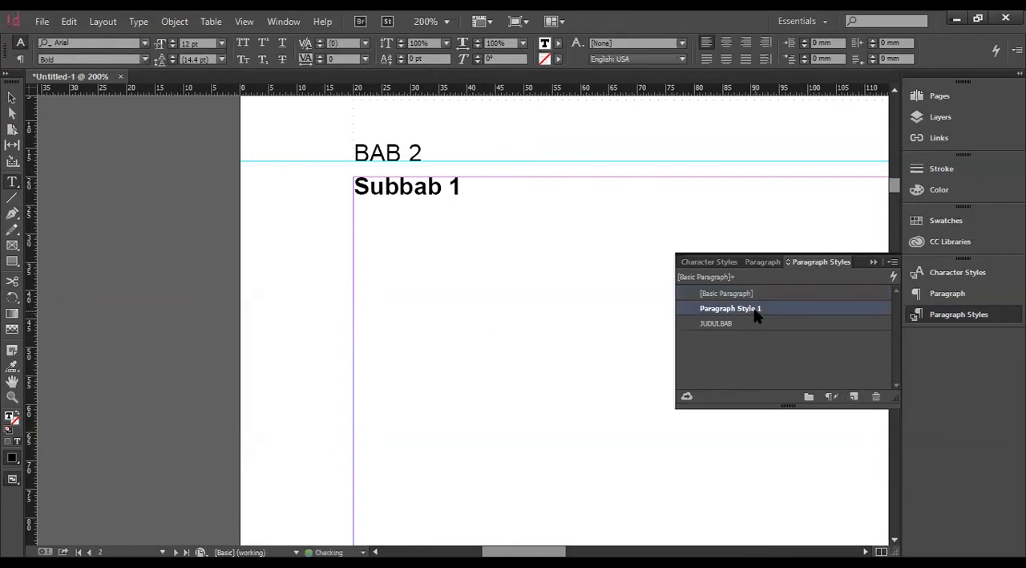
pyautogui.doubleClick(758, 310)
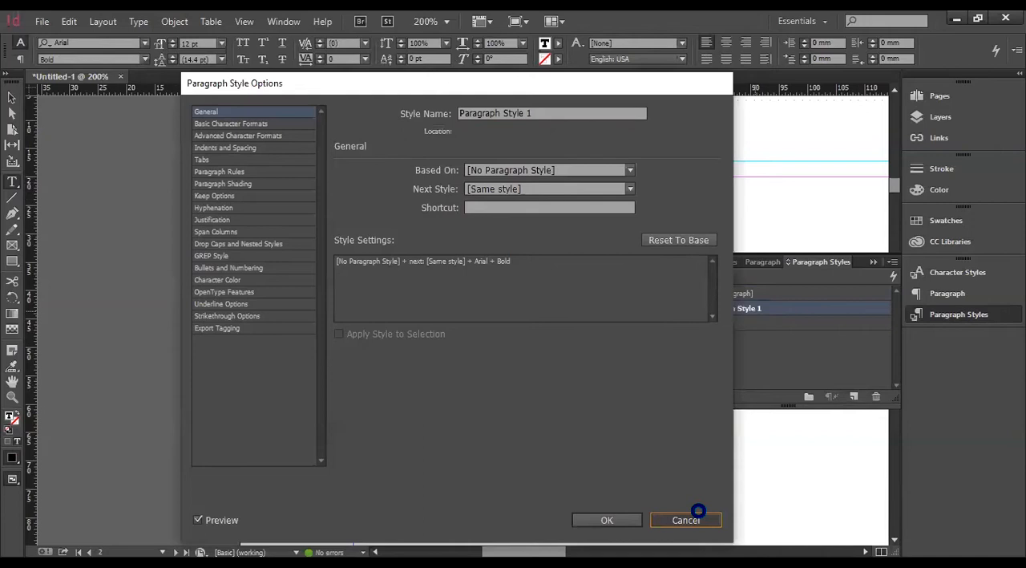
pyautogui.click(691, 517)
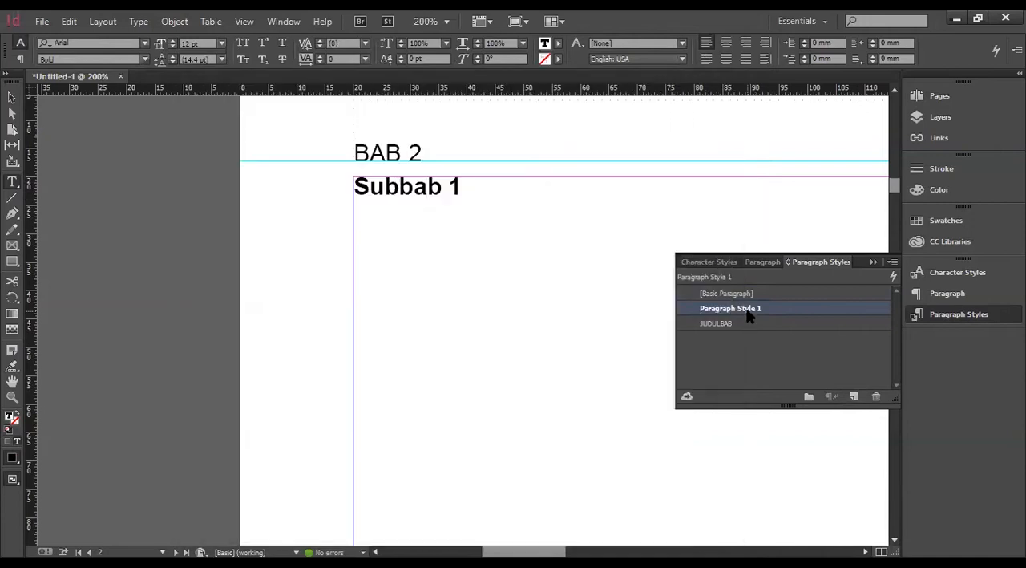
pyautogui.doubleClick(749, 313)
pyautogui.write('judulsubbab')
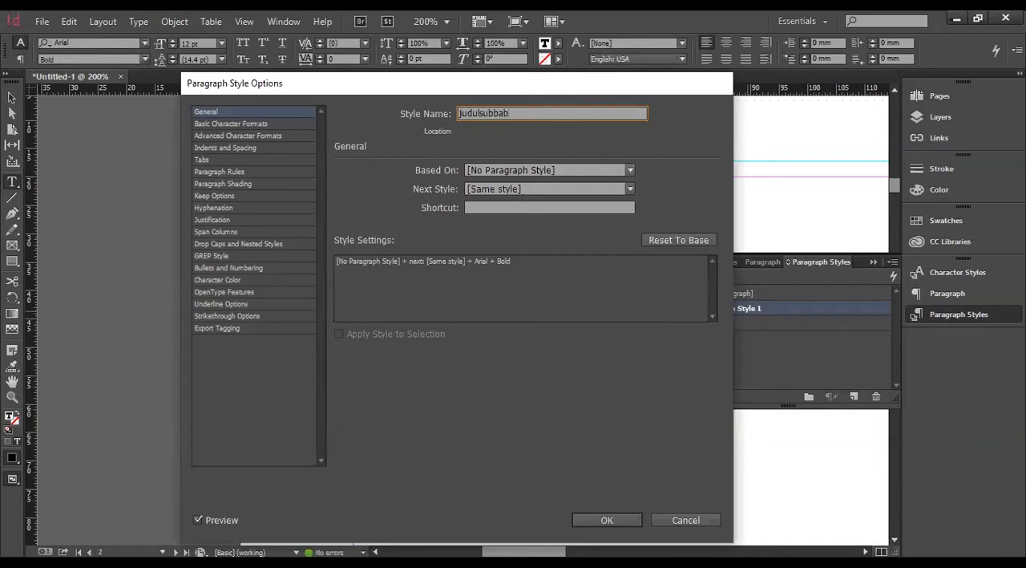
pyautogui.click(607, 520)
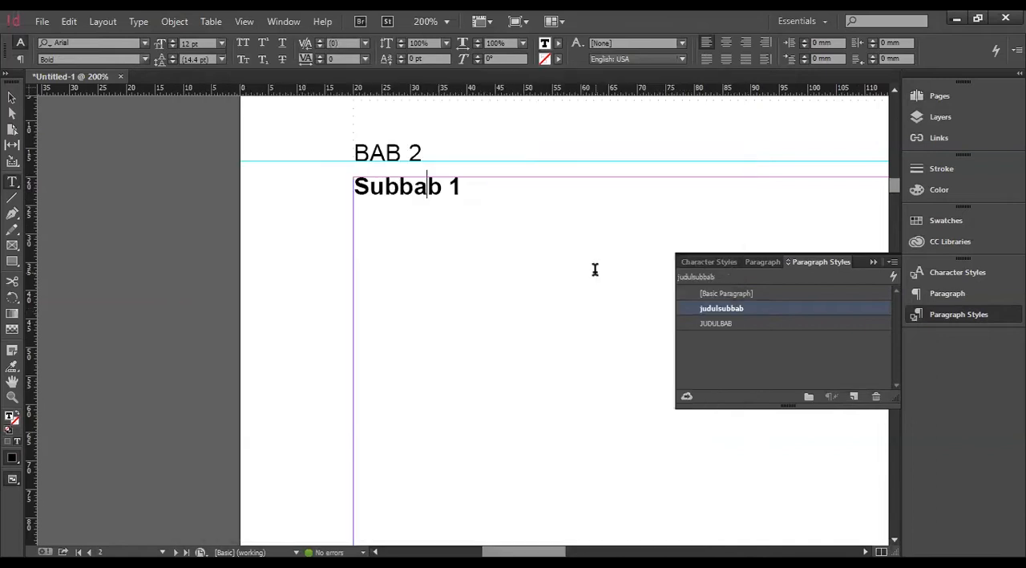
# Start a new line for body text below the "Subbab 1" heading on page 2.
pyautogui.click(437, 221)
pyautogui.click(946, 317)
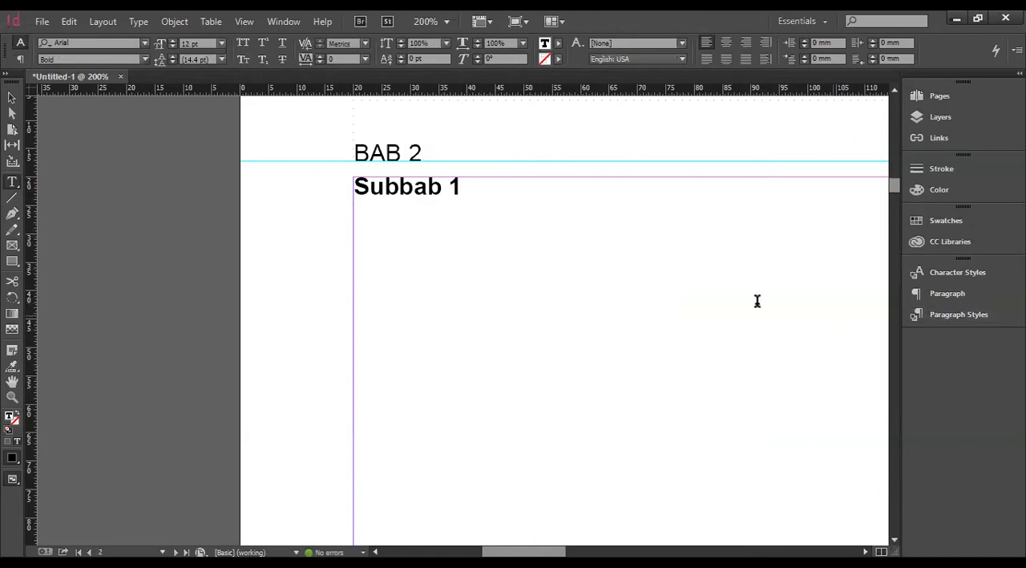
pyautogui.scroll(-2, 645, 282)
pyautogui.scroll(-1, 645, 281)
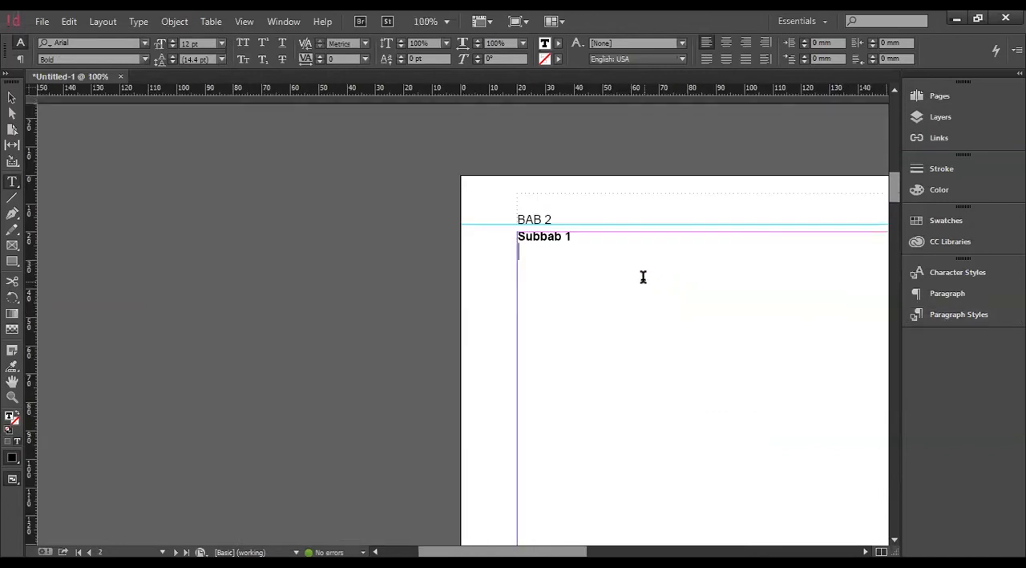
pyautogui.hscroll(3, 623, 268)
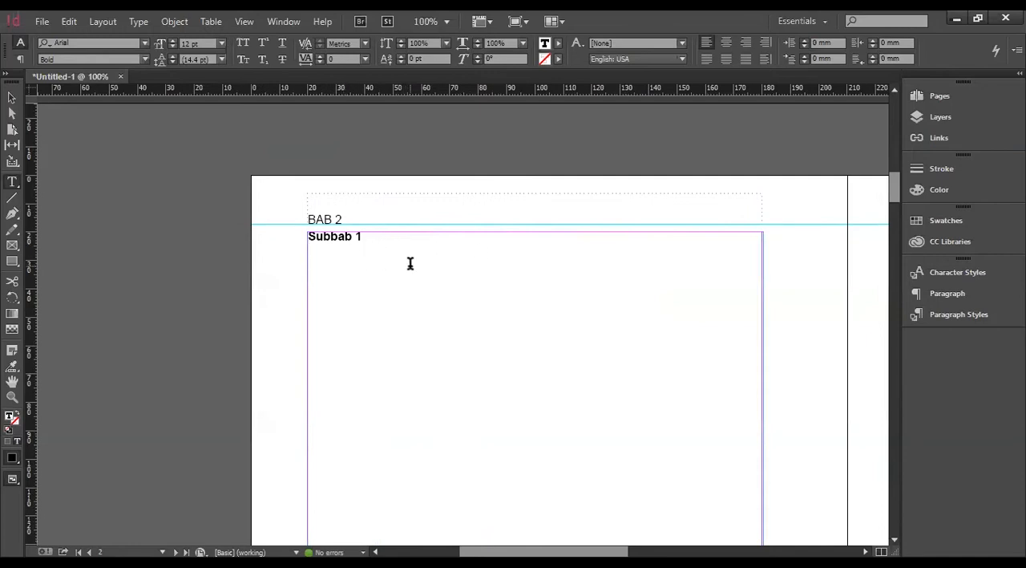
pyautogui.write('leHAS')
pyautogui.press('BackSpace')
pyautogui.press('BackSpace')
pyautogui.press('BackSpace')
# Set the new line's font style to Regular and enter "Pada hari minggu kuturut ayah kekota. naik delman istimewa ku duduk dimuka".
pyautogui.click(145, 60)
pyautogui.click(88, 128)
pyautogui.write('Pada hari minggu kuturut ayah kekota')
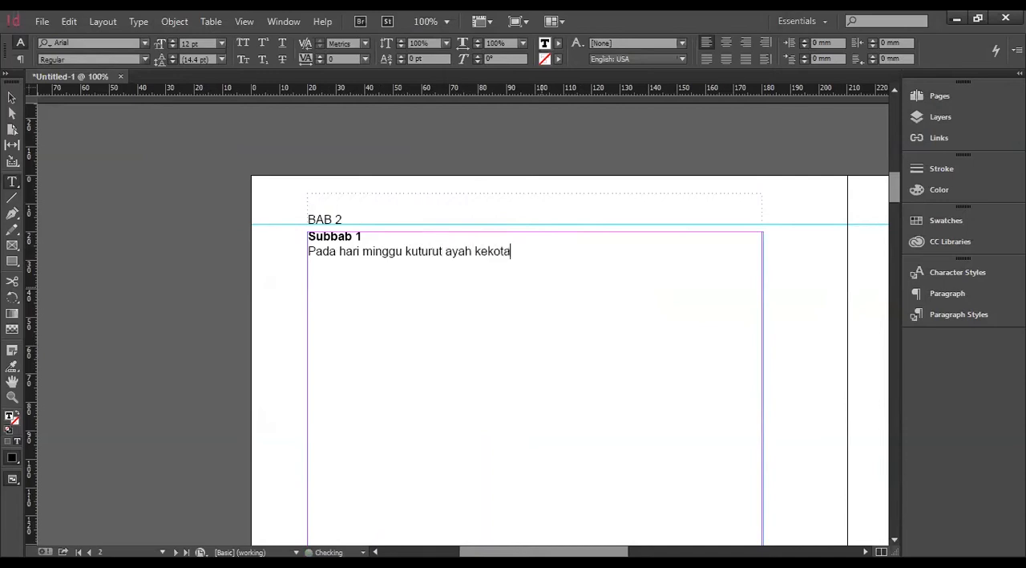
pyautogui.write('. naik delman istimewa ku duduk dimu')
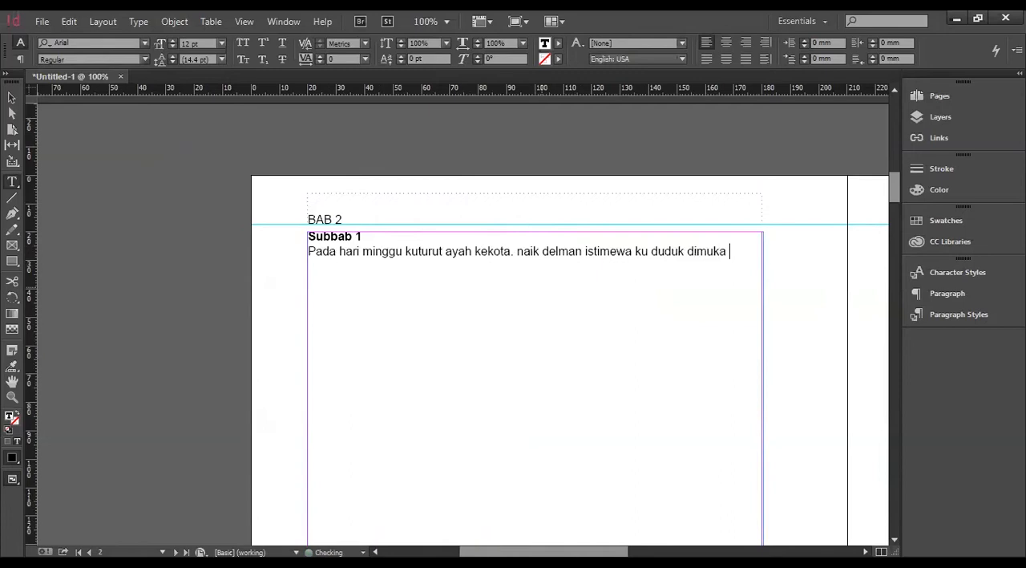
# Continue the body paragraph with "kududuk disamping pak kusir yang sedang bekerja. mengendarai kuda supaya baik jalannya.".
pyautogui.write('ka. kududuk disamping pak kusir yan')
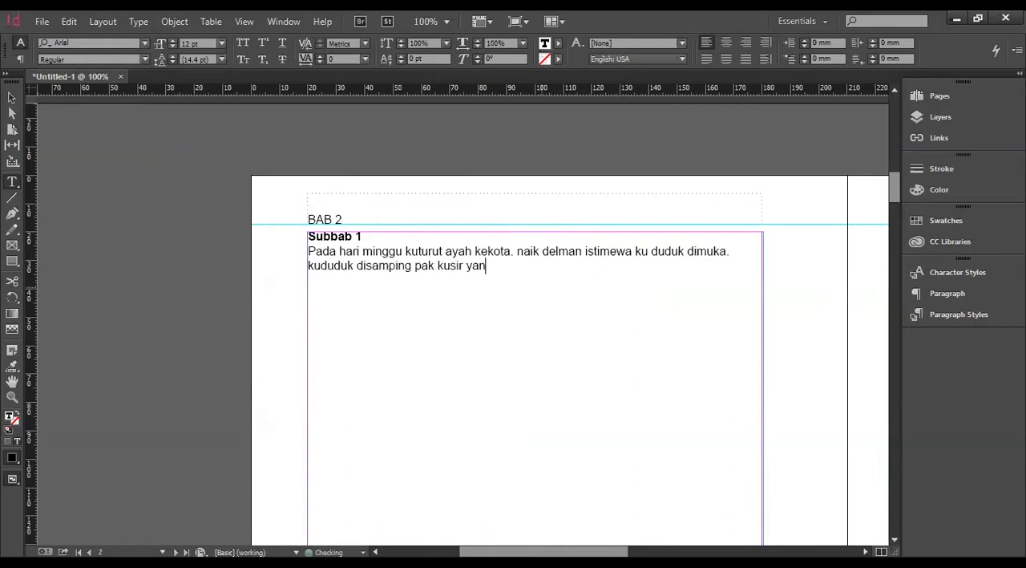
pyautogui.write('g sedang beke')
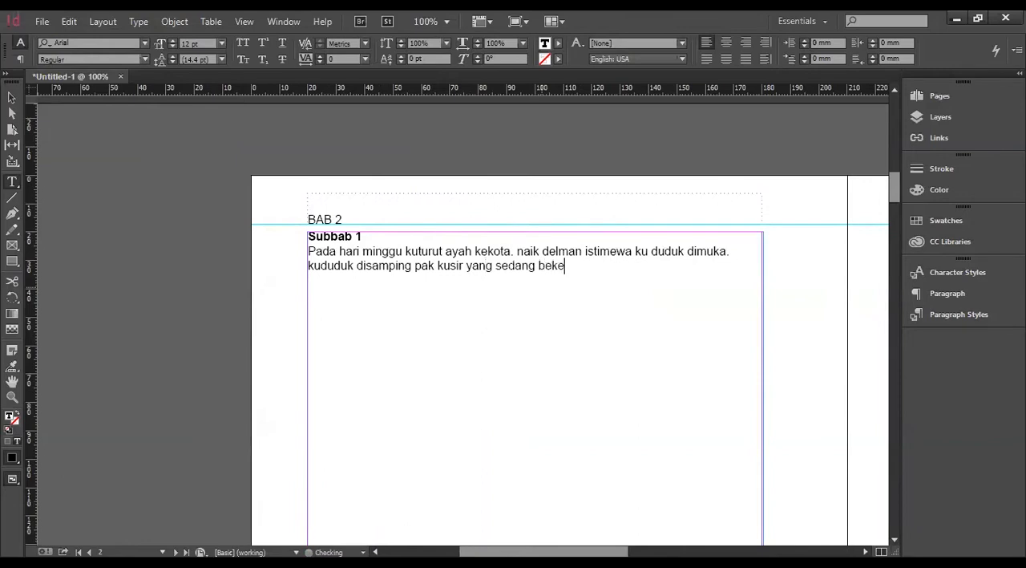
pyautogui.write('rja. mengenda')
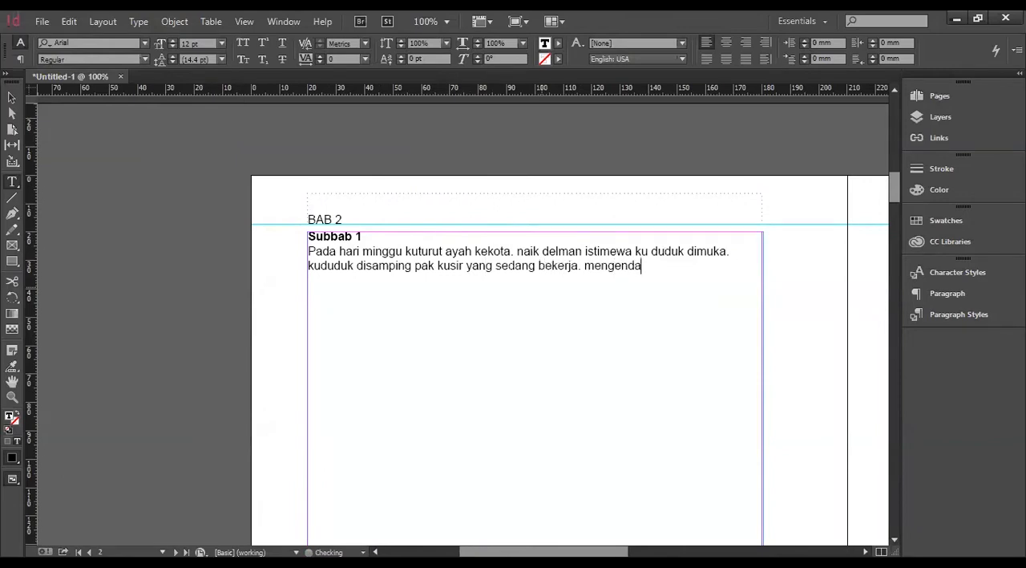
pyautogui.write('rai kuda supay')
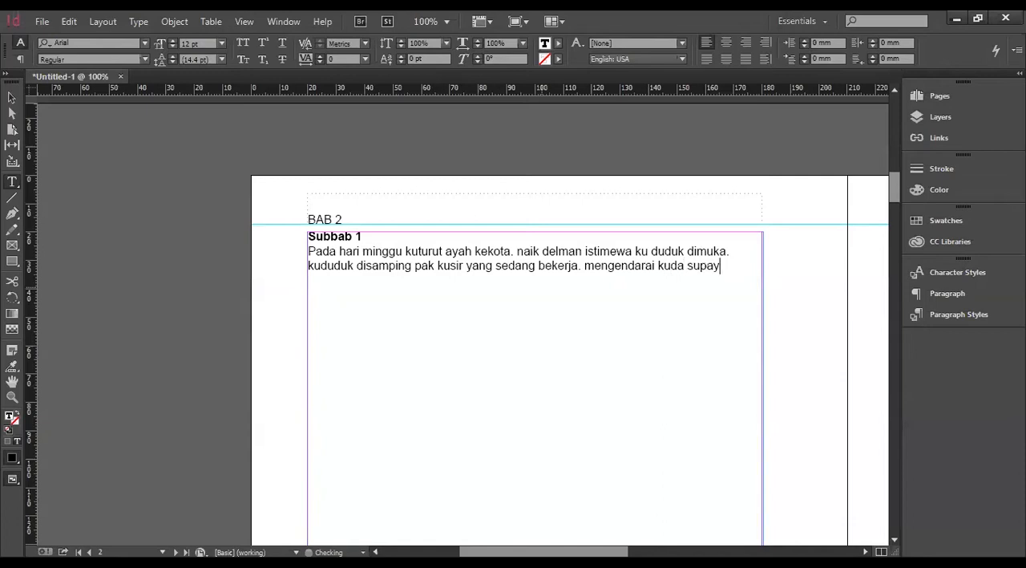
pyautogui.write('a baik jalannya.')
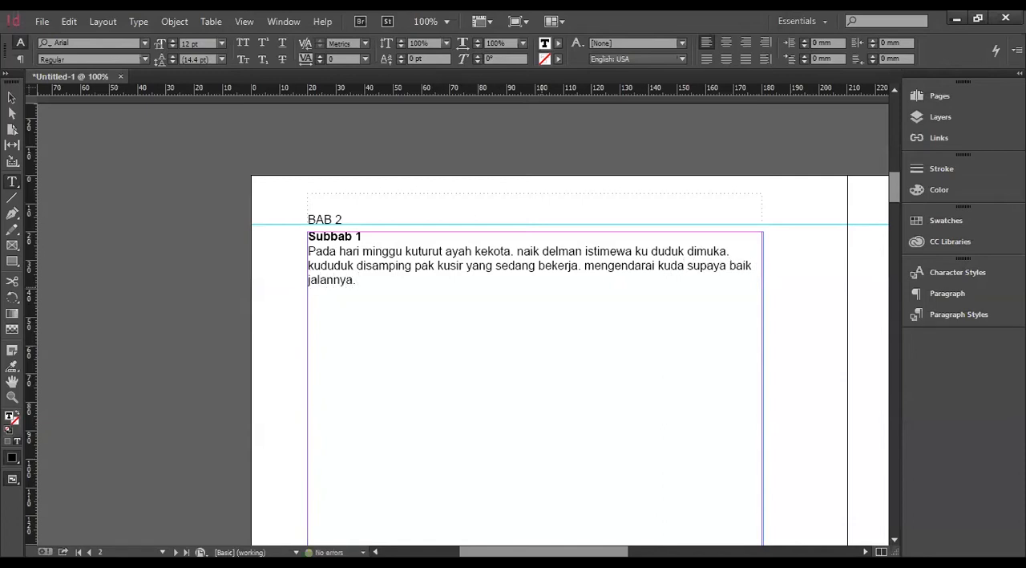
# Compare the justification options on the body paragraph and keep it justified with the last line aligned left.
pyautogui.click(535, 258)
pyautogui.click(706, 61)
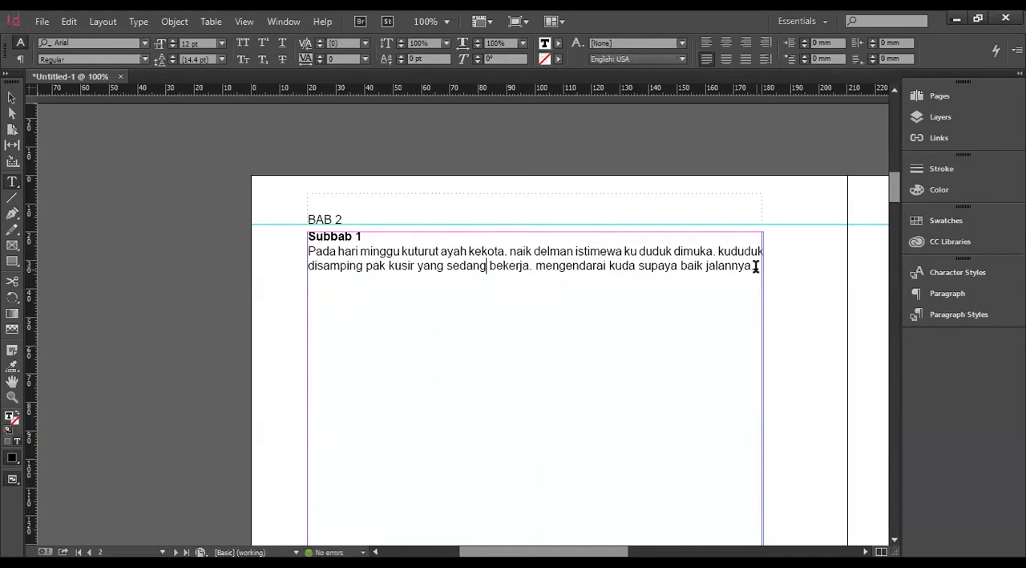
pyautogui.click(726, 60)
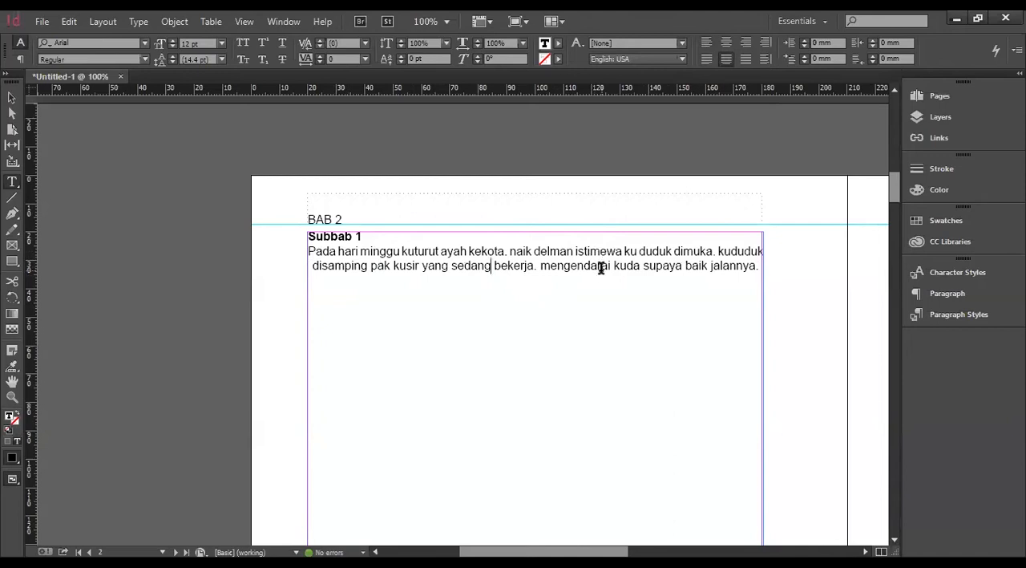
pyautogui.click(741, 59)
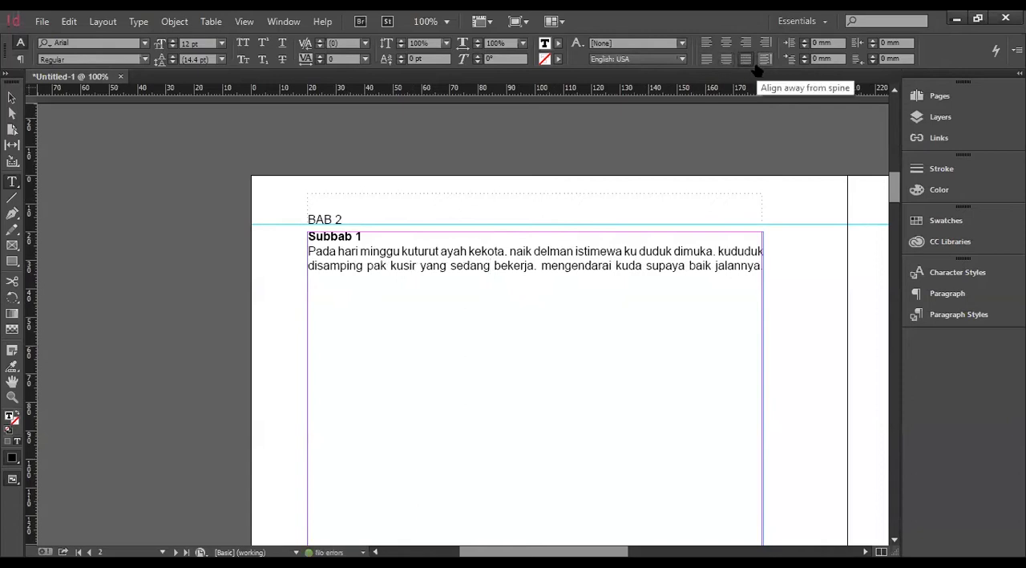
pyautogui.click(707, 61)
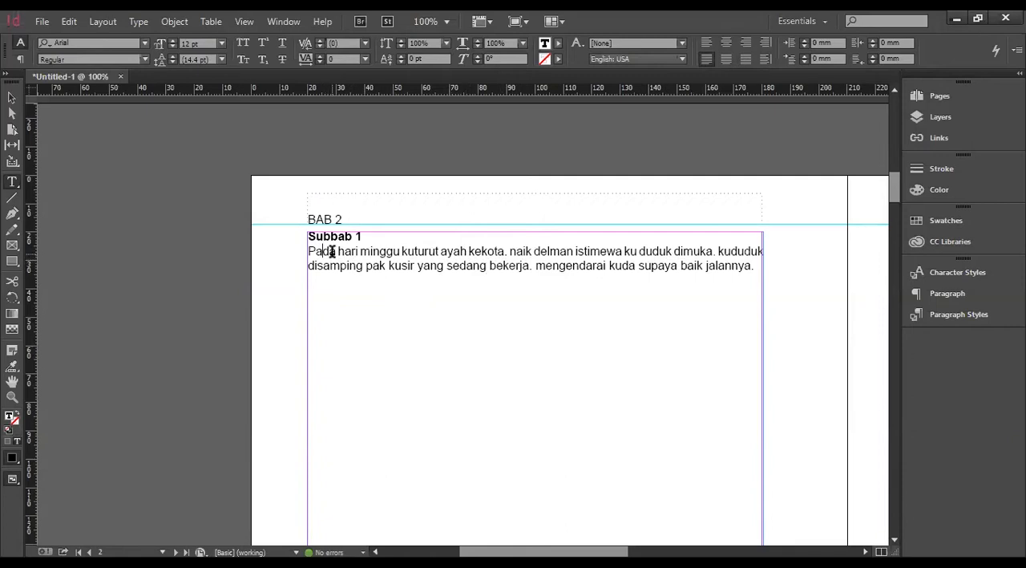
pyautogui.click(973, 286)
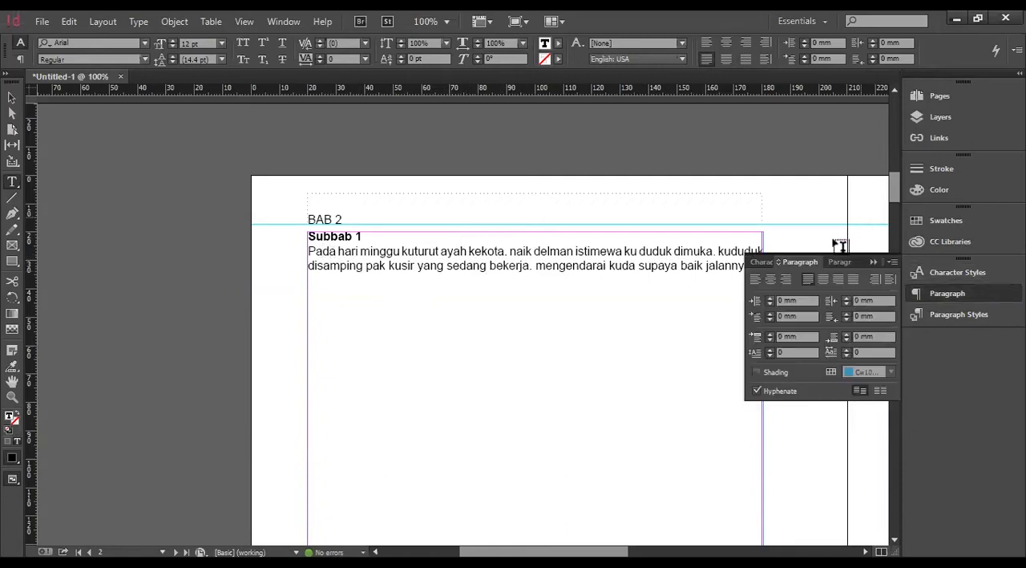
pyautogui.click(891, 264)
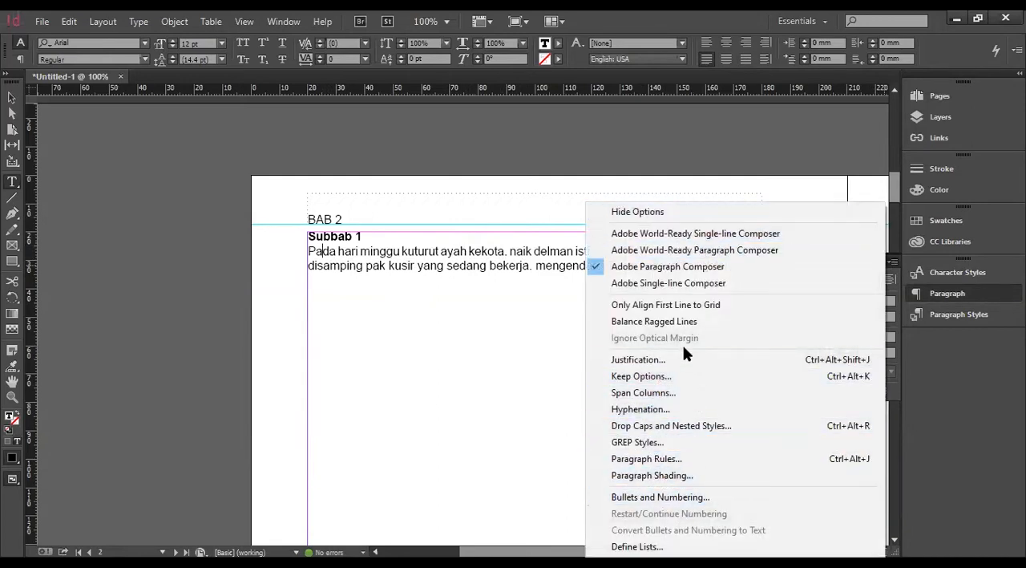
pyautogui.click(912, 294)
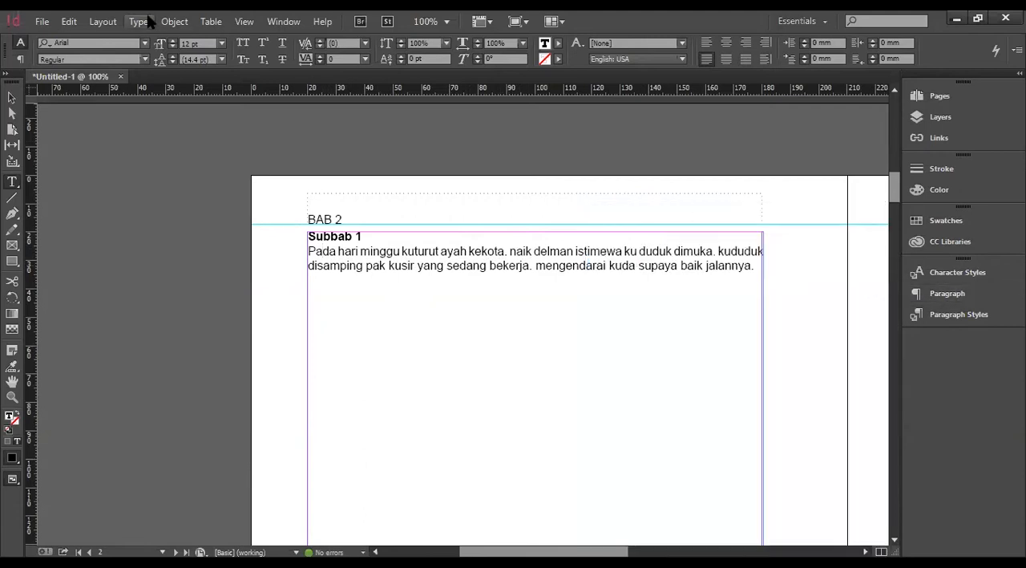
# Set the body paragraph's first-line indent to 8 mm using the Tabs ruler.
pyautogui.click(210, 21)
pyautogui.press('Right')
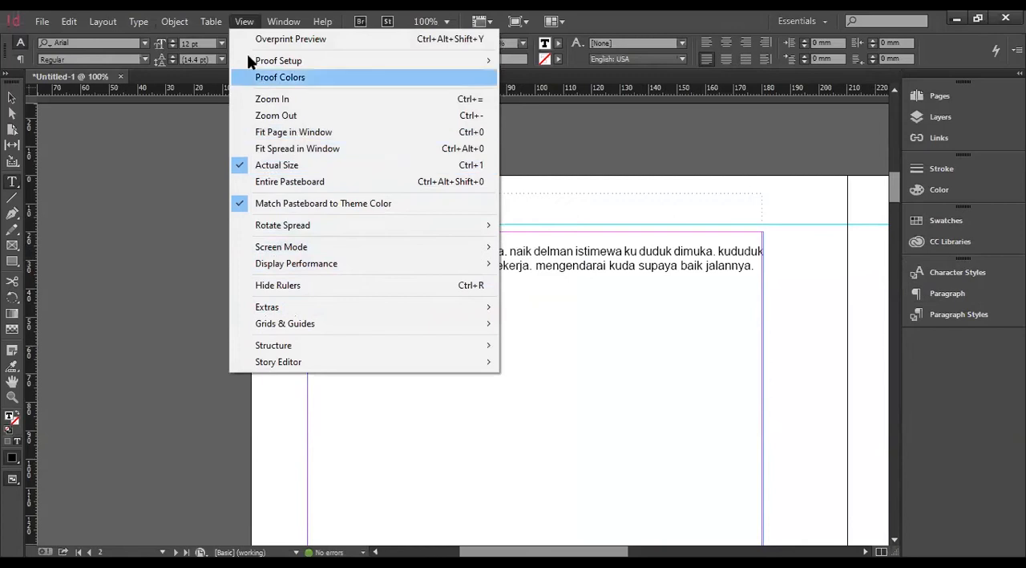
pyautogui.moveTo(156, 23)
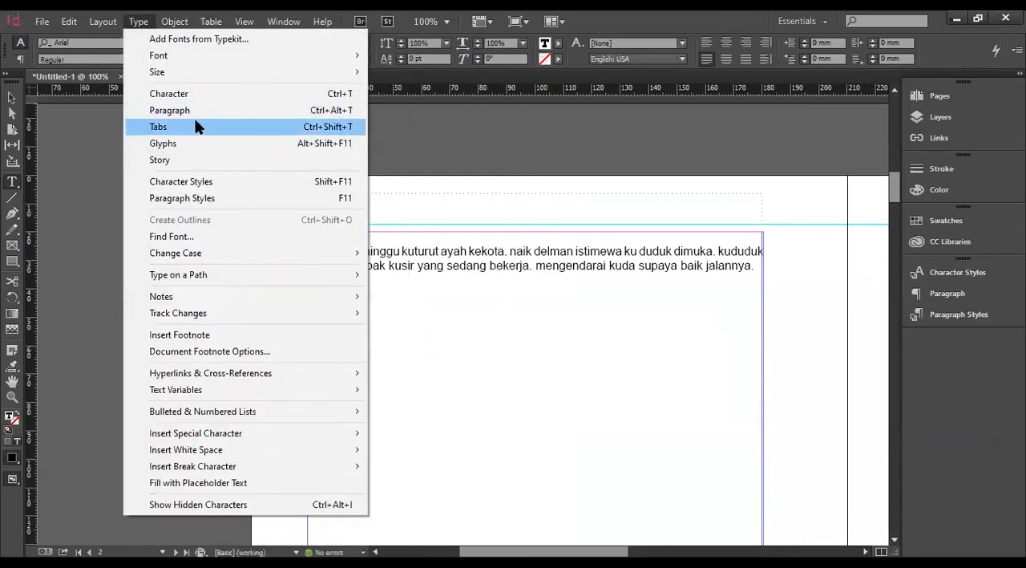
pyautogui.click(196, 122)
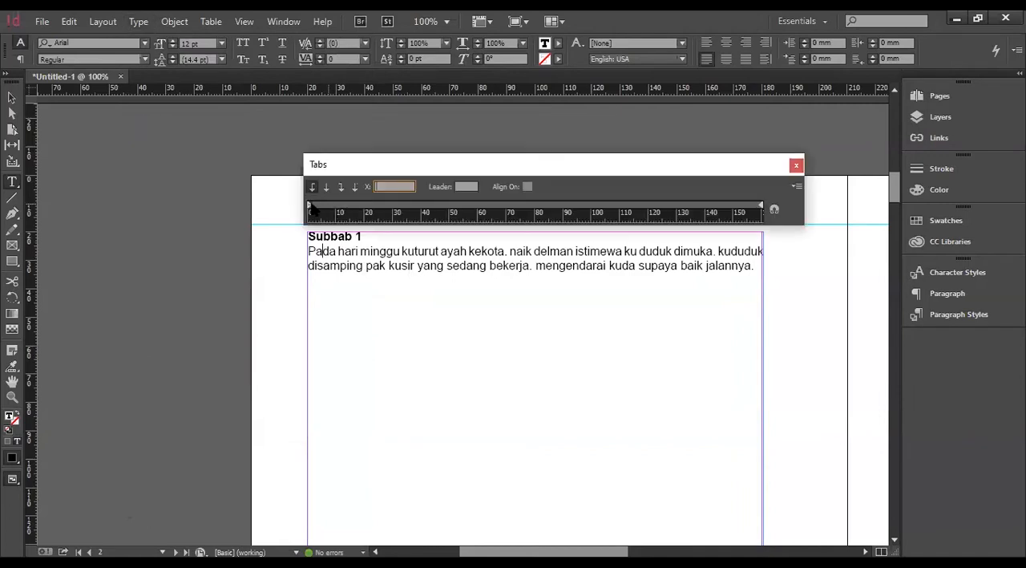
pyautogui.moveTo(312, 208); pyautogui.dragTo(343, 212)
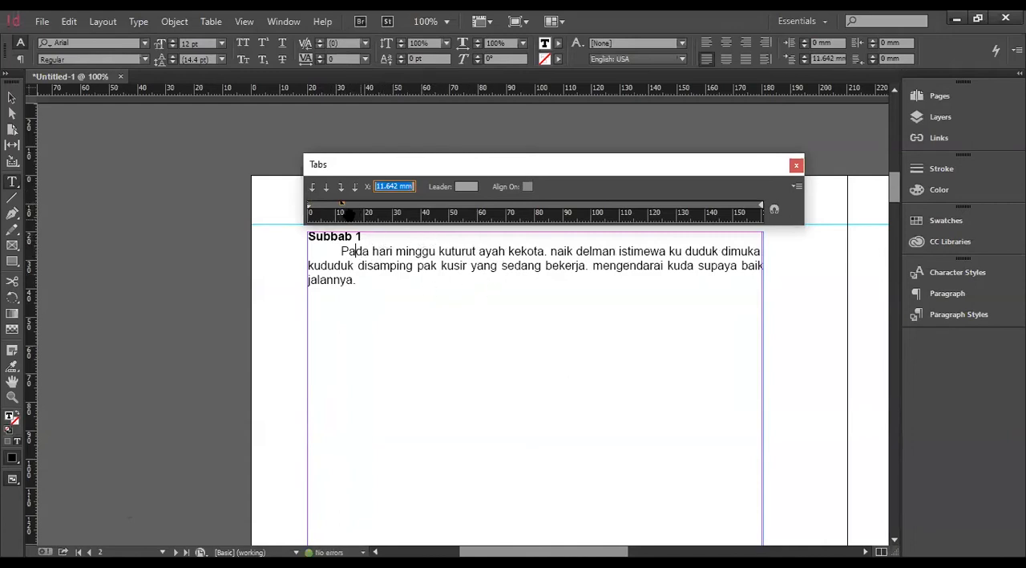
pyautogui.moveTo(341, 206); pyautogui.dragTo(333, 206)
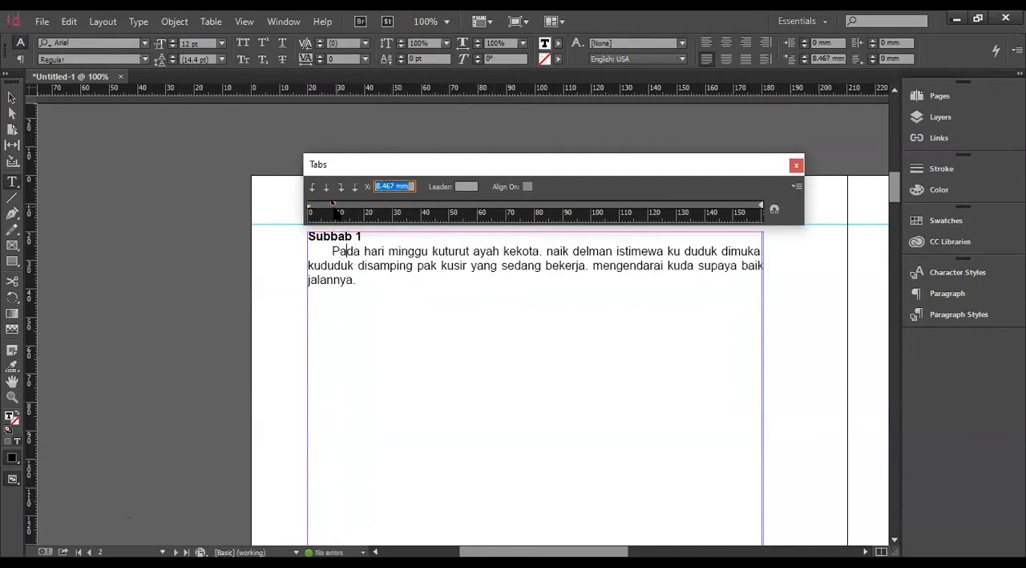
pyautogui.click(333, 206)
pyautogui.write('8')
pyautogui.press('Tab')
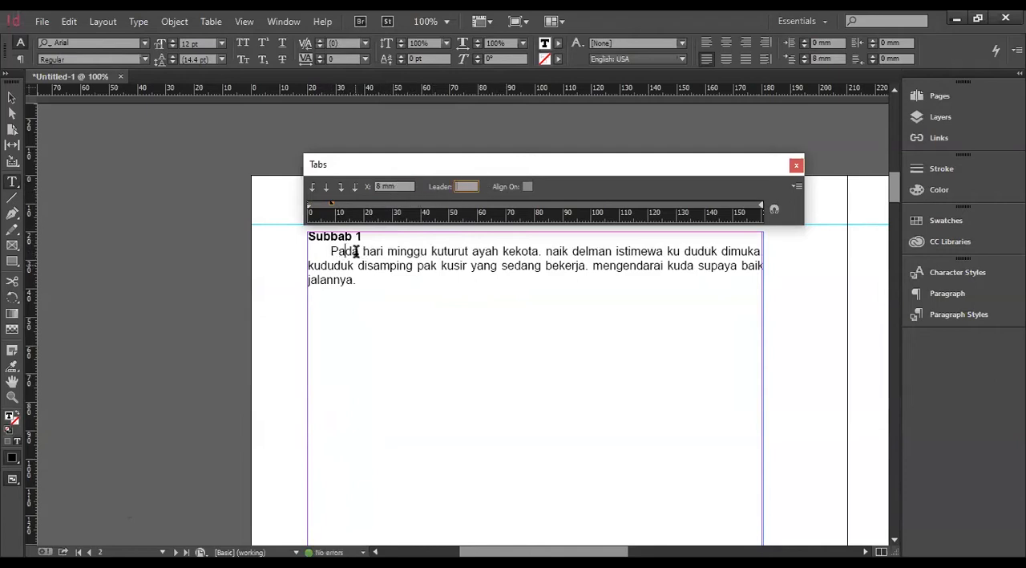
pyautogui.click(797, 167)
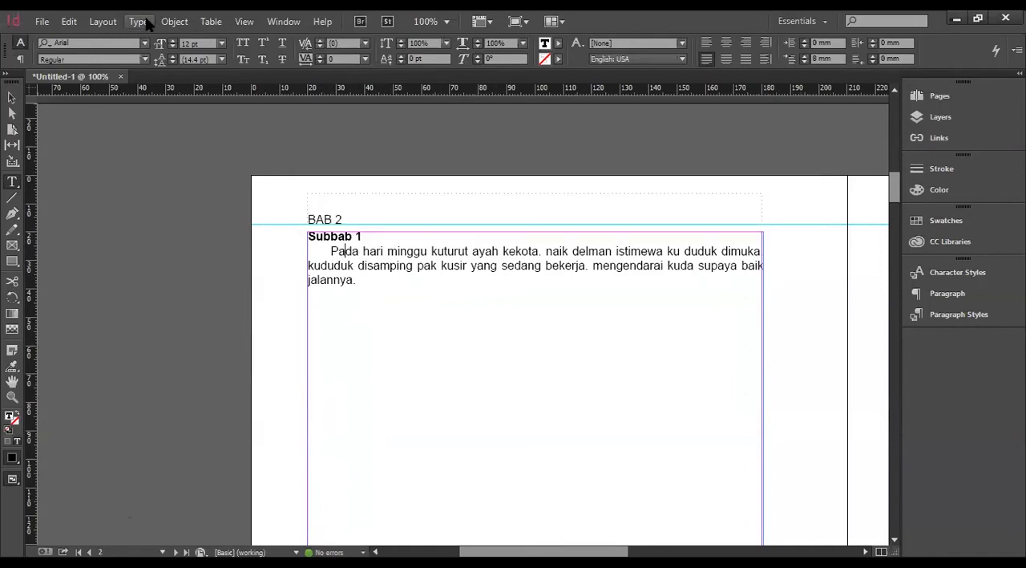
# Examine the body paragraph's Justification and Paragraph Rules settings, cancelling both dialogs.
pyautogui.click(138, 21)
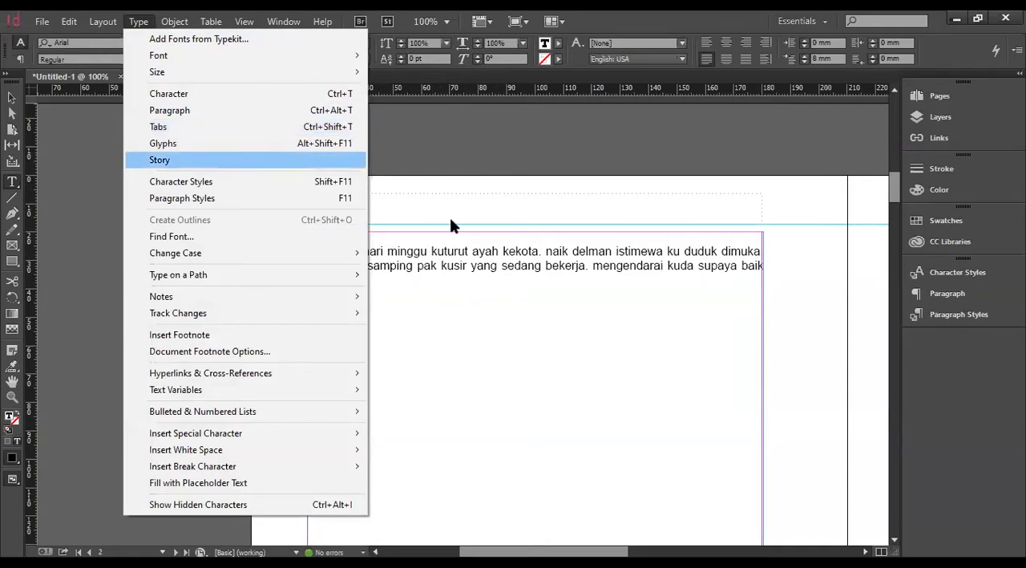
pyautogui.click(425, 255)
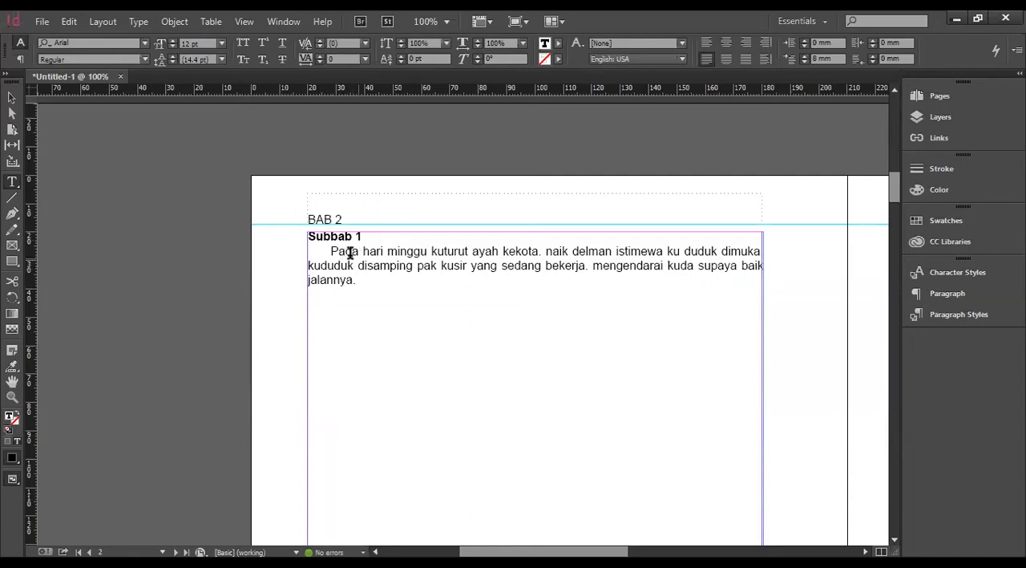
pyautogui.click(985, 293)
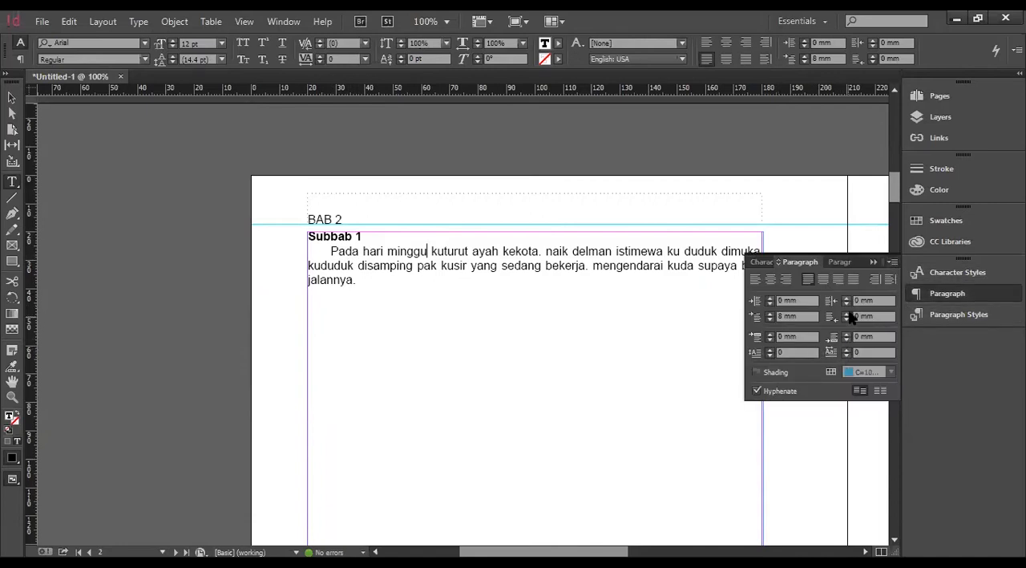
pyautogui.click(893, 262)
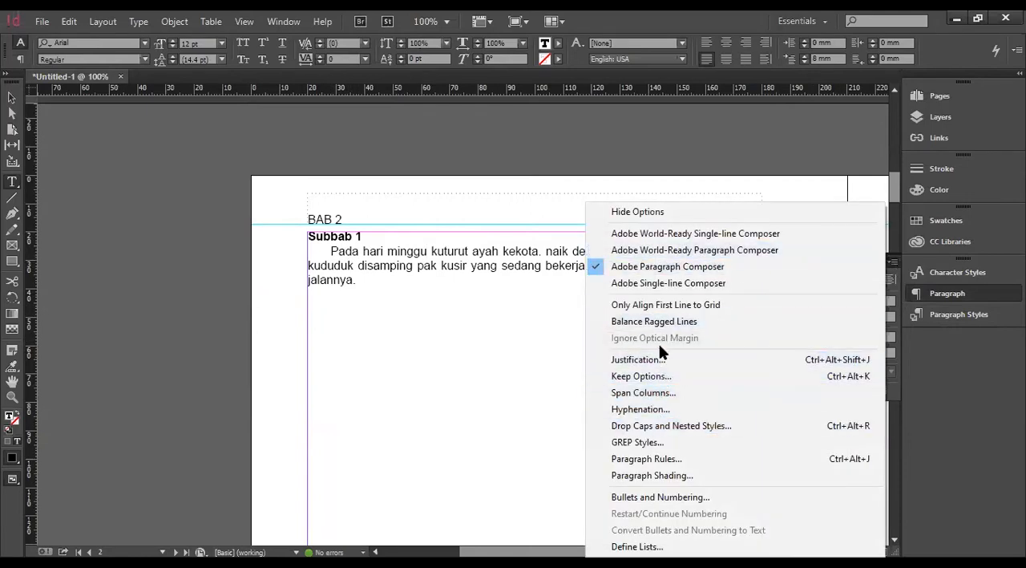
pyautogui.click(668, 362)
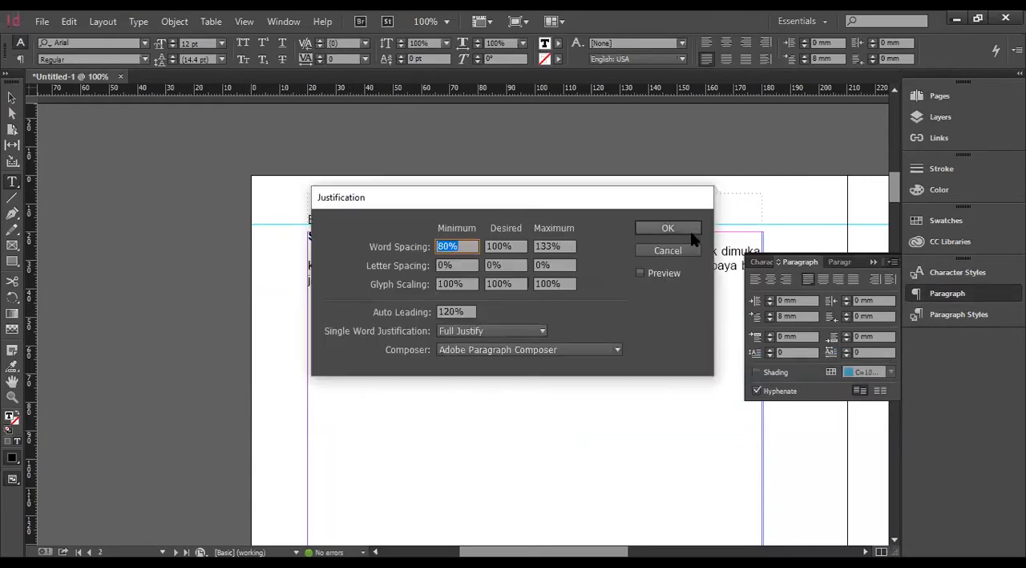
pyautogui.click(680, 250)
pyautogui.click(892, 263)
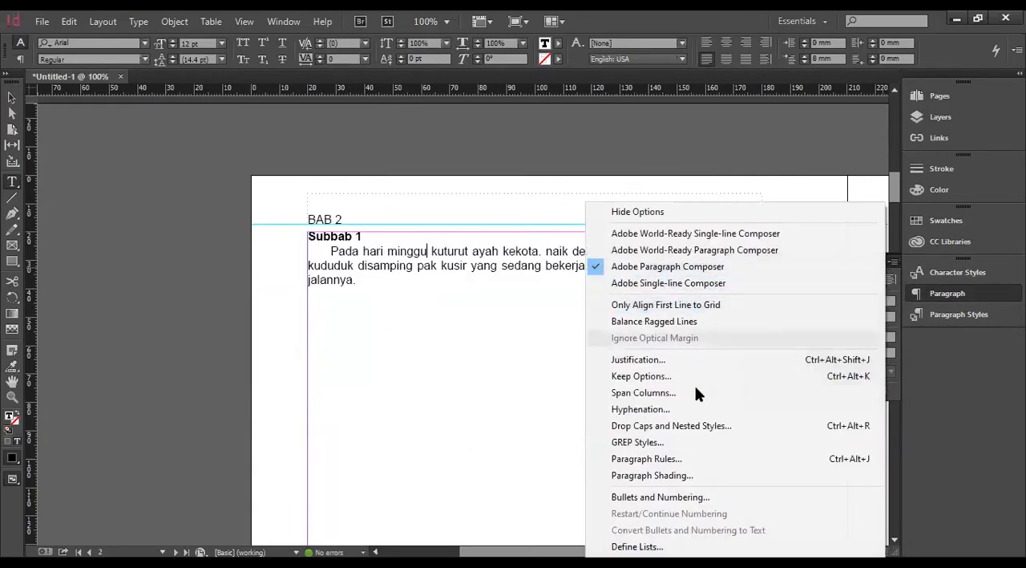
pyautogui.click(692, 457)
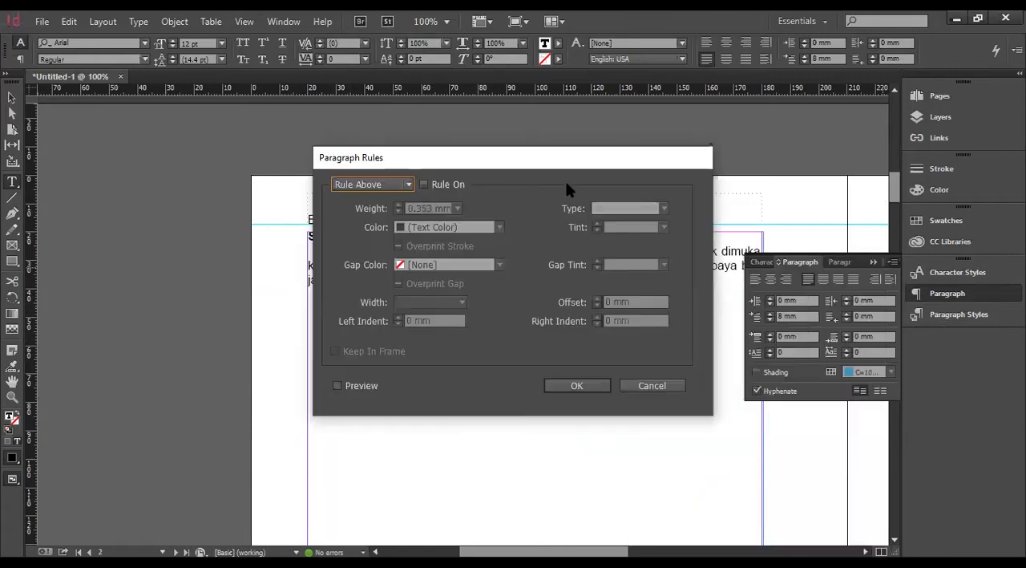
pyautogui.moveTo(591, 161); pyautogui.dragTo(785, 180)
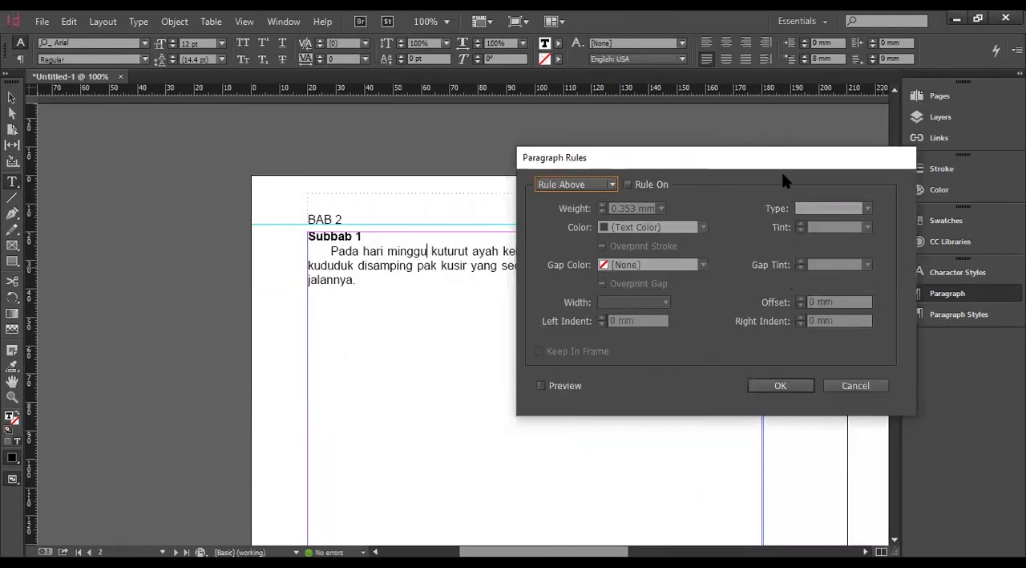
pyautogui.click(850, 385)
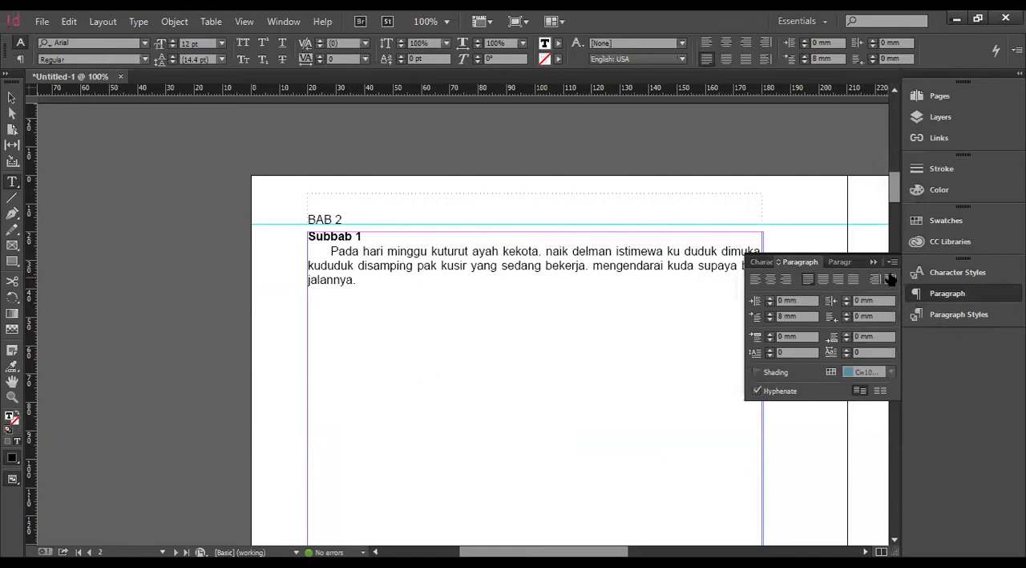
pyautogui.click(846, 317)
# Turn off hyphenation for the body paragraph in the Hyphenation Settings.
pyautogui.click(892, 262)
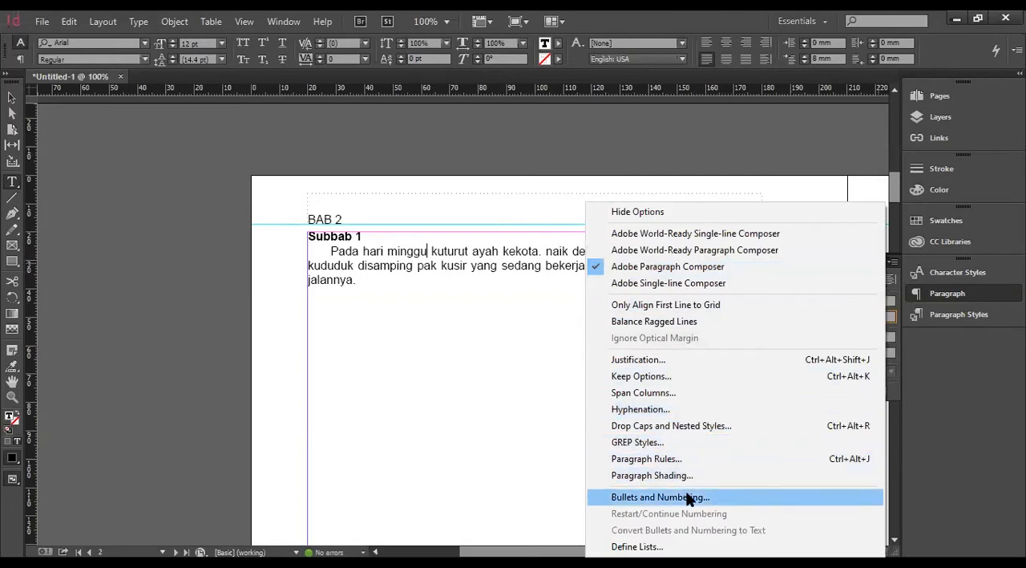
pyautogui.click(665, 409)
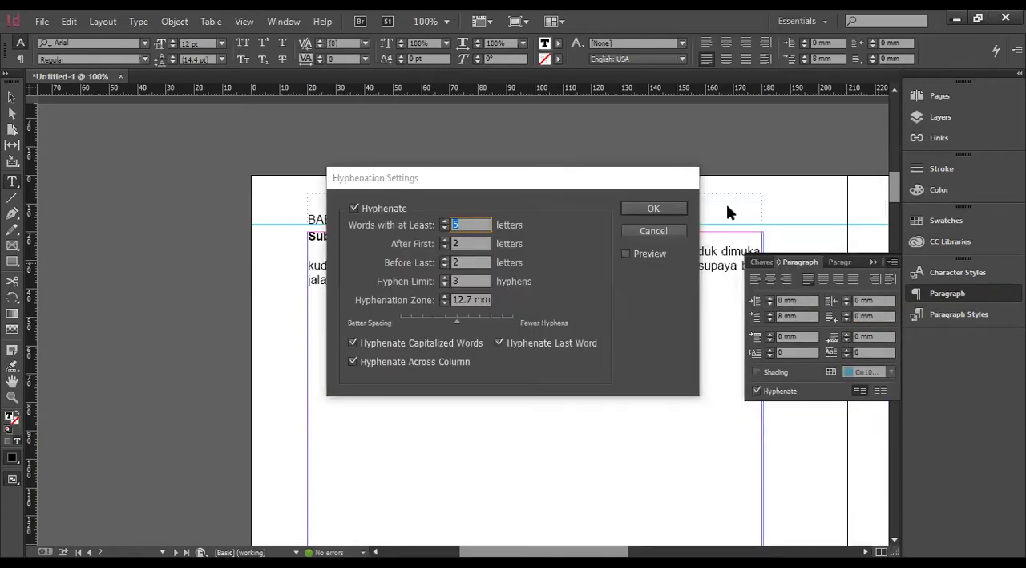
pyautogui.moveTo(604, 190); pyautogui.dragTo(562, 331)
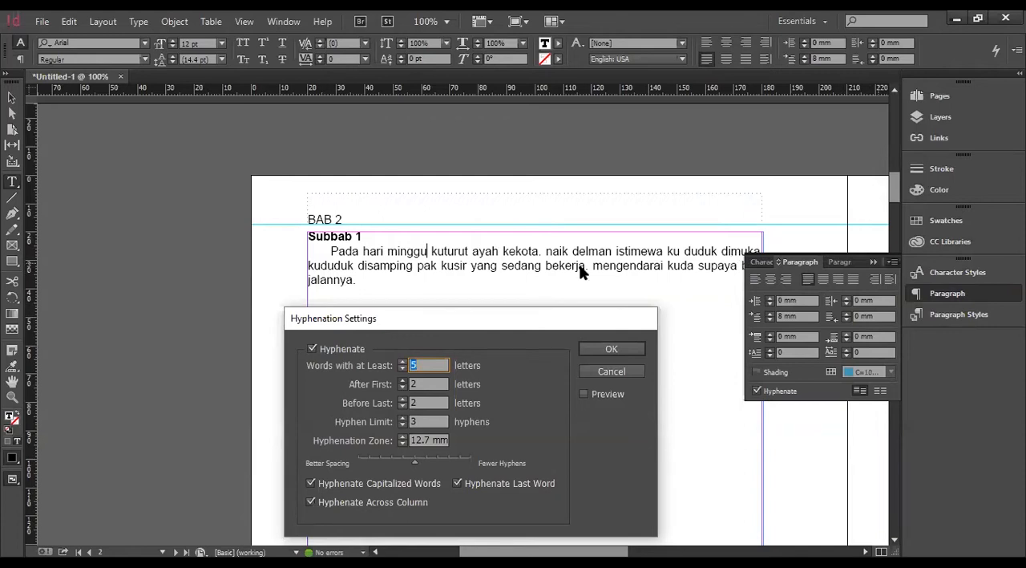
pyautogui.moveTo(465, 331); pyautogui.dragTo(584, 359)
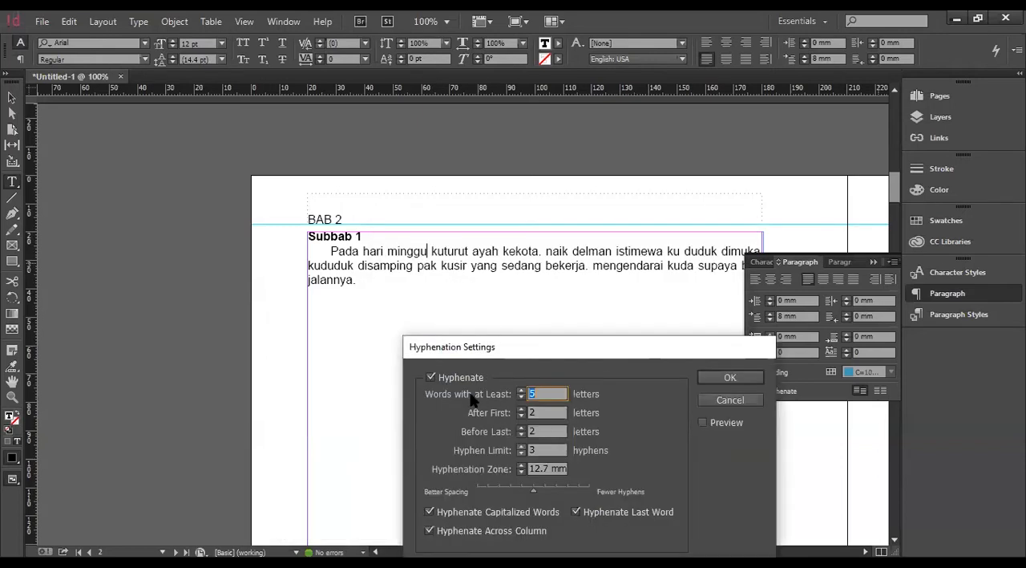
pyautogui.click(431, 378)
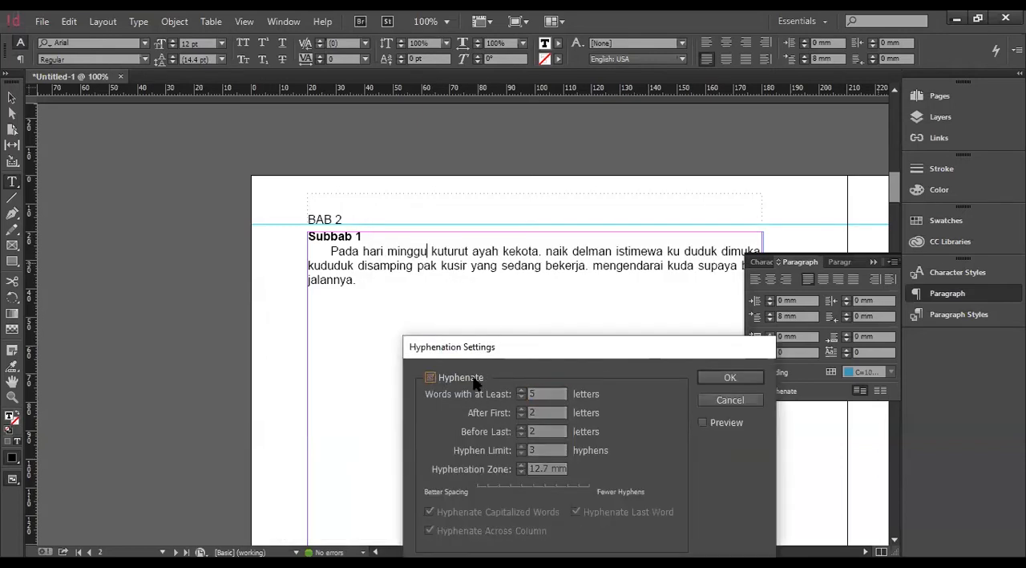
pyautogui.click(730, 378)
# Capitalize the first letter of "mengendarai" in the body paragraph's second line.
pyautogui.click(616, 255)
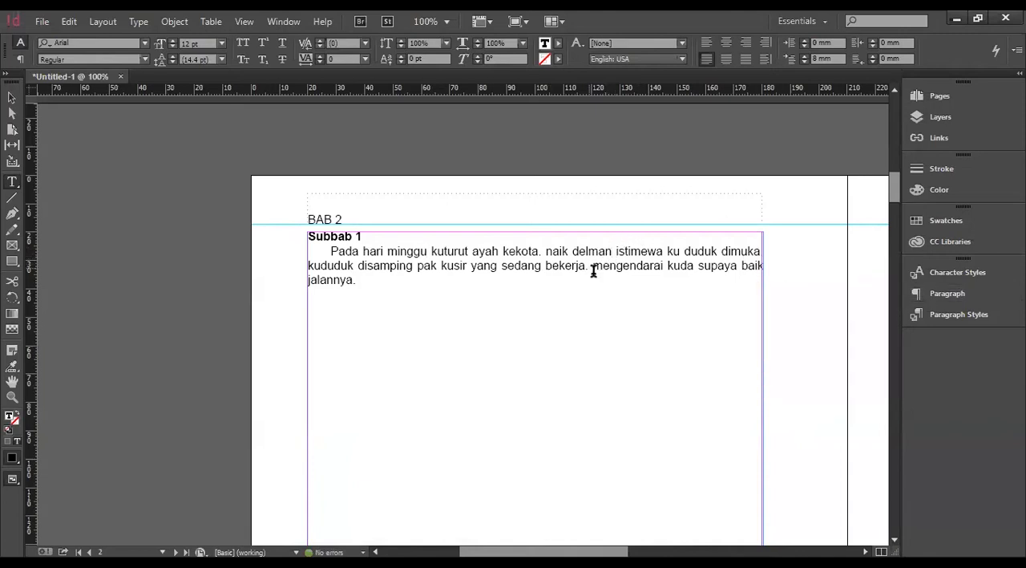
pyautogui.click(597, 265)
pyautogui.hotkey('ctrl', 'shift', 'End')
pyautogui.moveTo(601, 265); pyautogui.dragTo(594, 265)
pyautogui.write('M')
# Create a new paragraph style from the body paragraph and name it "kontensubbab".
pyautogui.click(963, 317)
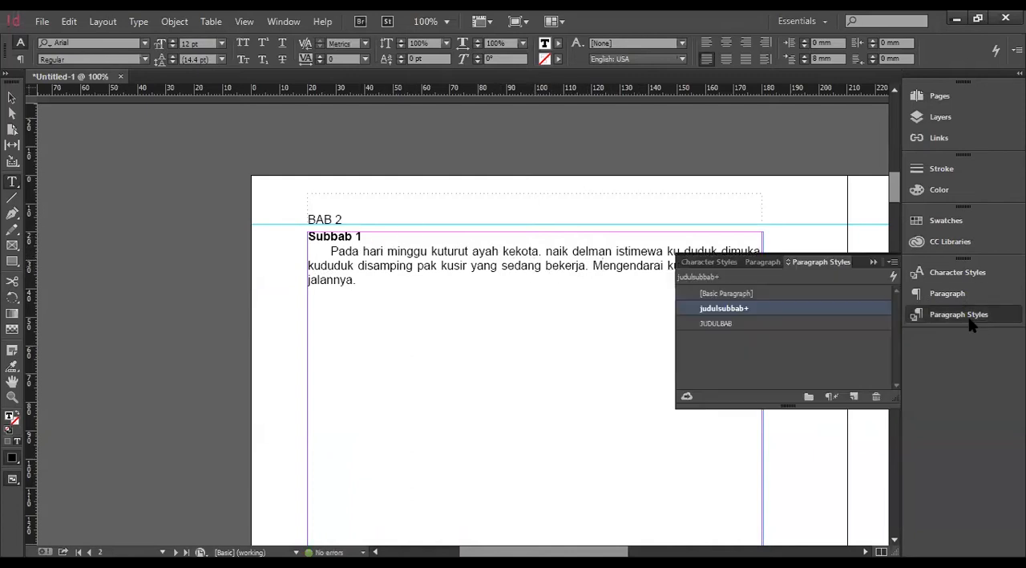
pyautogui.click(854, 397)
pyautogui.click(740, 324)
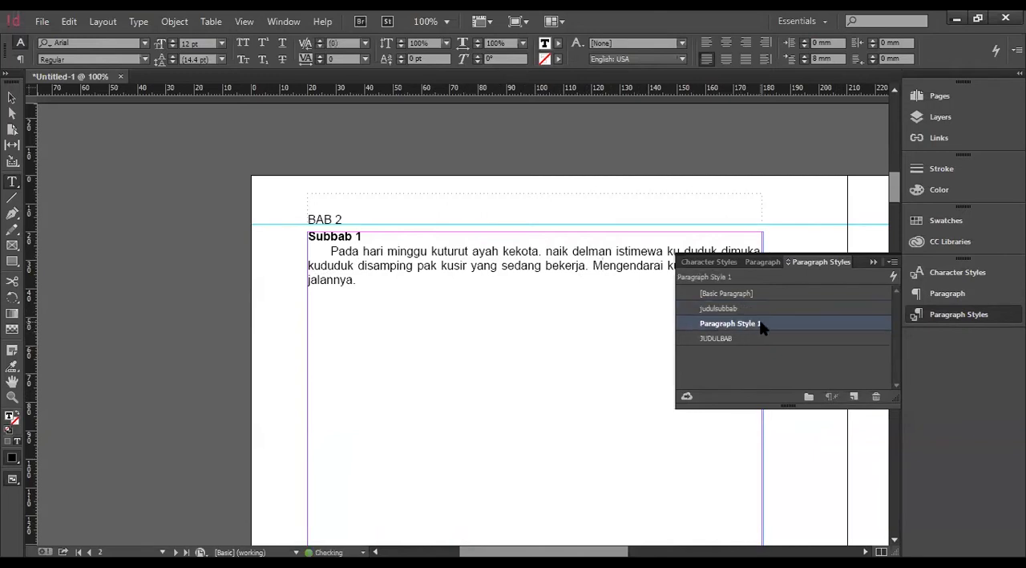
pyautogui.click(758, 322)
pyautogui.write('kontensubbab')
pyautogui.press('Return')
pyautogui.click(477, 332)
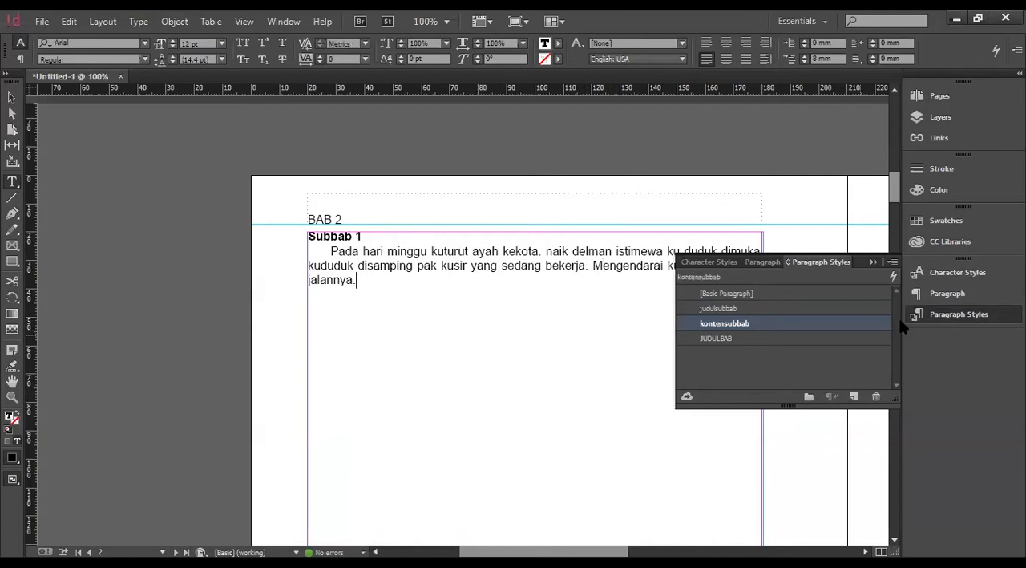
pyautogui.click(937, 319)
# Paste the copied Lorem ipsum text as a new paragraph below the body paragraph.
pyautogui.click(383, 322)
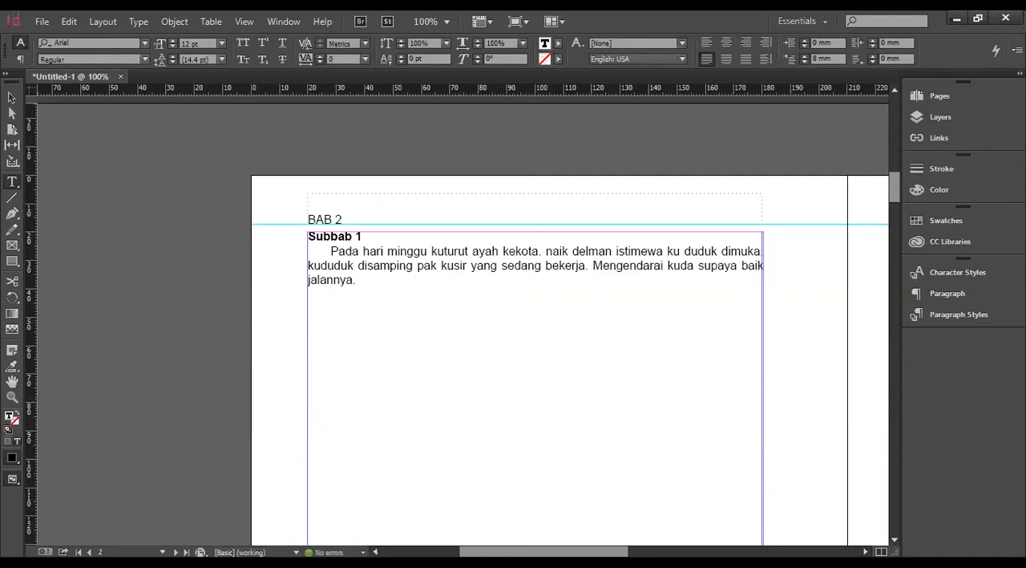
pyautogui.hotkey('ctrl', 'd')
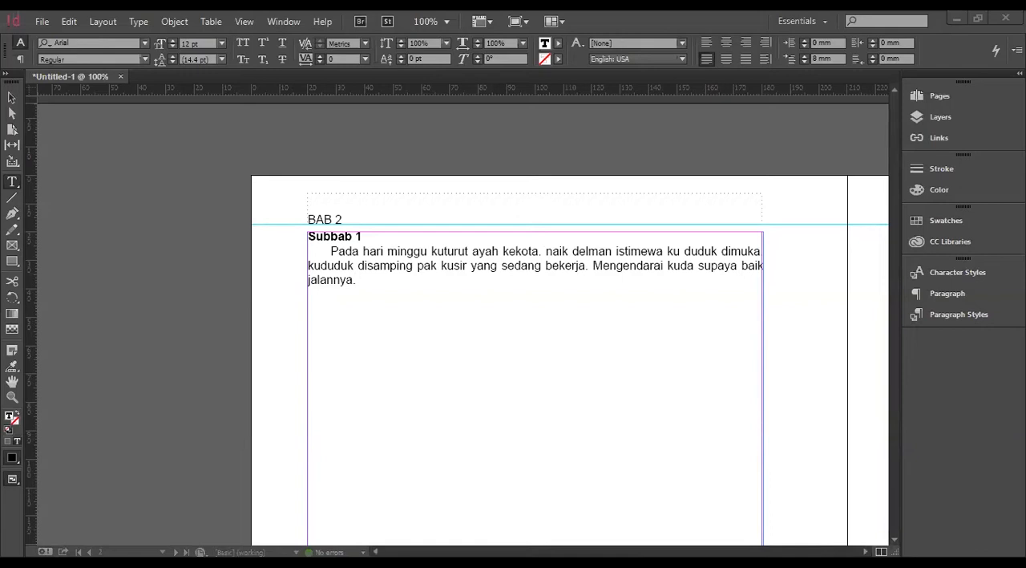
pyautogui.press('Return')
pyautogui.write('Lorem ipsum dolor sit amet, consectetur adipiscing elit, sed do eiusmod tempor incididunt ut labore et dolore magna aliqua. Ut enim ad minim veniam, quis nostrud exercitation ullamco laboris nisi ut aliquip ex ea commodo consequat. Duis aute irure dolor in reprehenderit in voluptate velit esse cillum dolore eu fugiat nulla pariatur. Excepteur sint occaecat cupidatat non proident, sunt in culpa qui officia deserunt mollit anim id est laborum.')
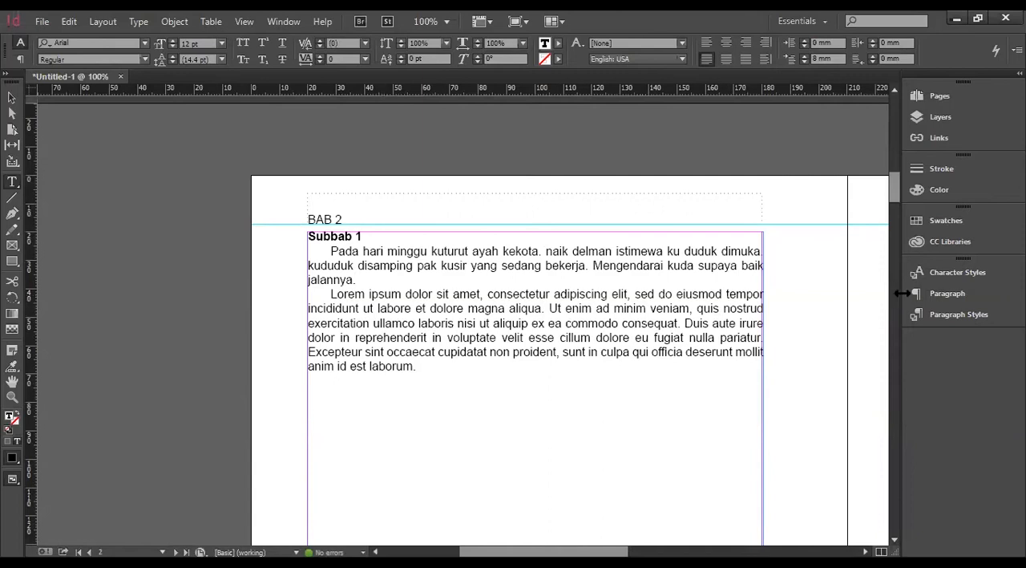
# Try the JUDULBAB and judulsubbab paragraph styles on the Lorem ipsum paragraph and return it to kontensubbab.
pyautogui.click(970, 314)
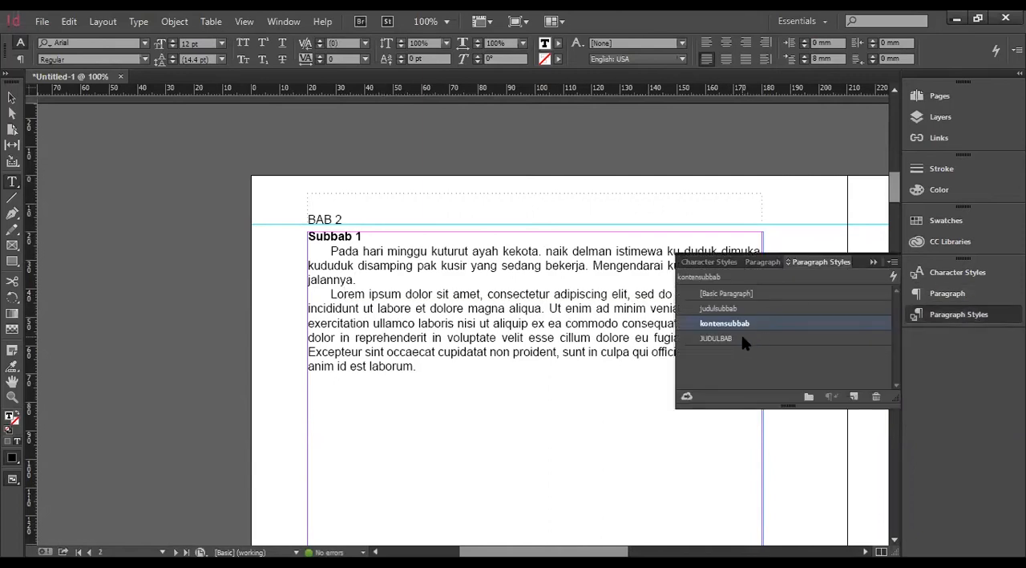
pyautogui.click(742, 338)
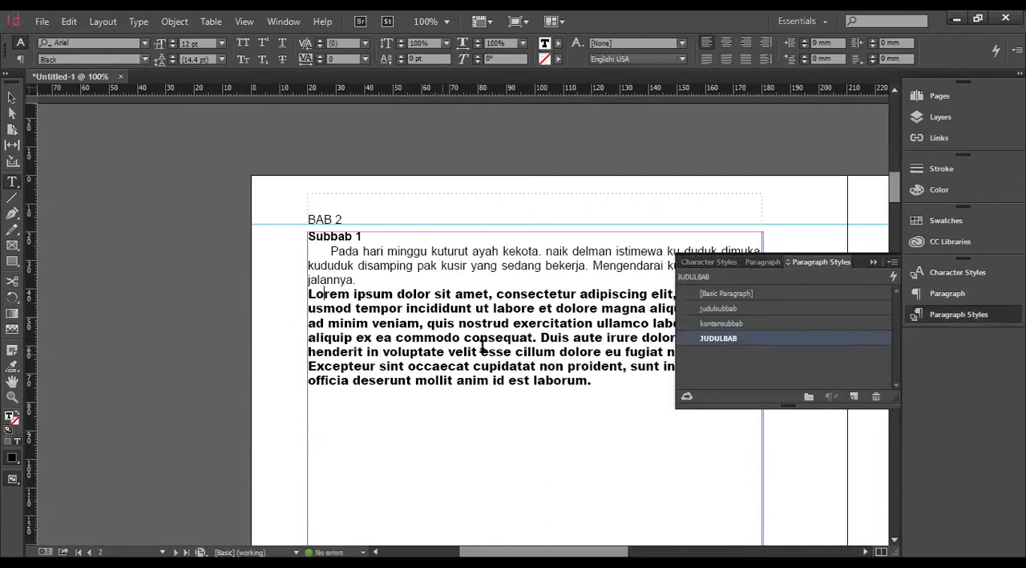
pyautogui.click(750, 307)
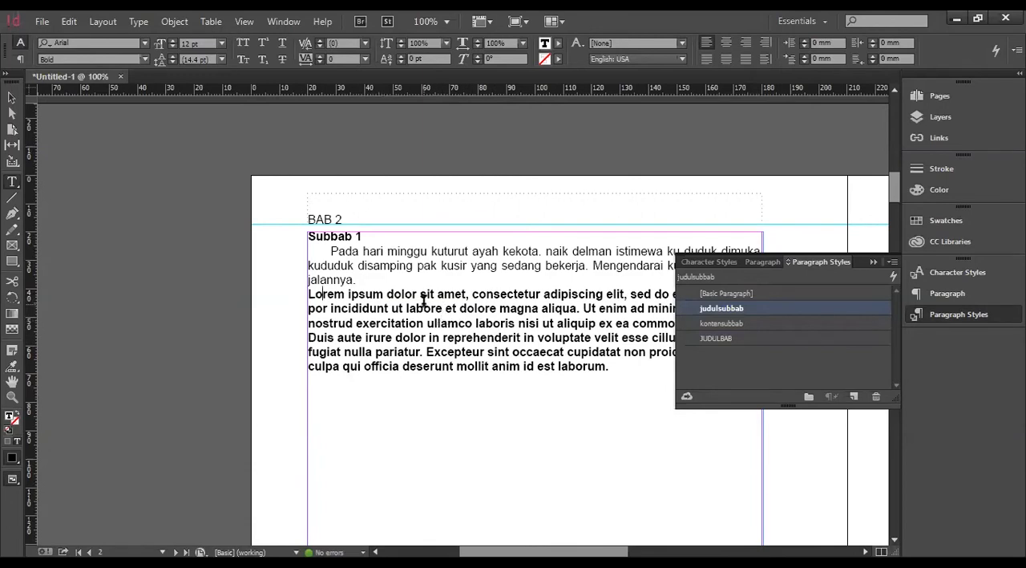
pyautogui.click(740, 324)
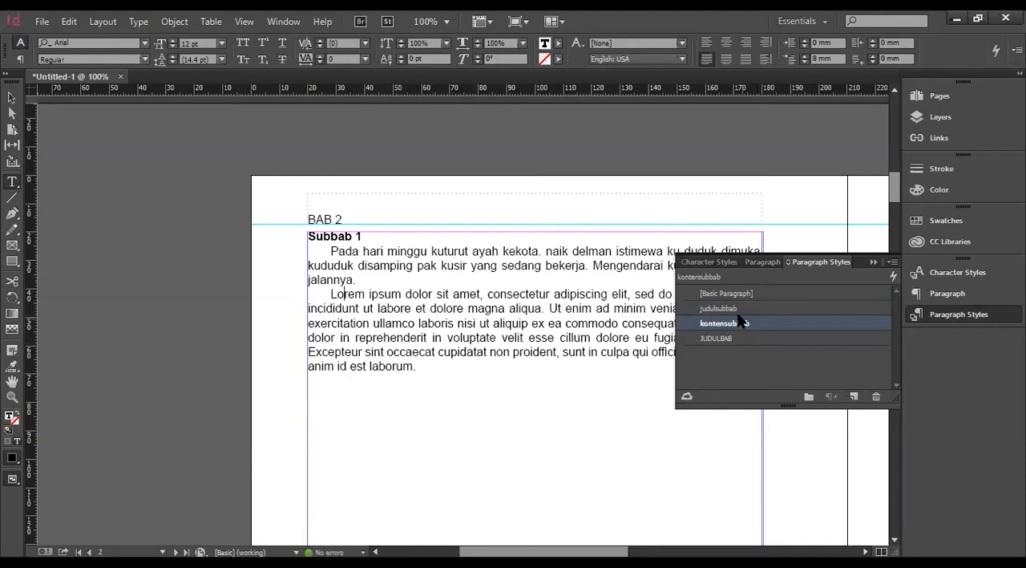
# Set the Lorem ipsum text from "rem ipsum" to "occa" to Bold as a style override.
pyautogui.keyDown('shift'); pyautogui.click(412, 353); pyautogui.keyUp('shift')
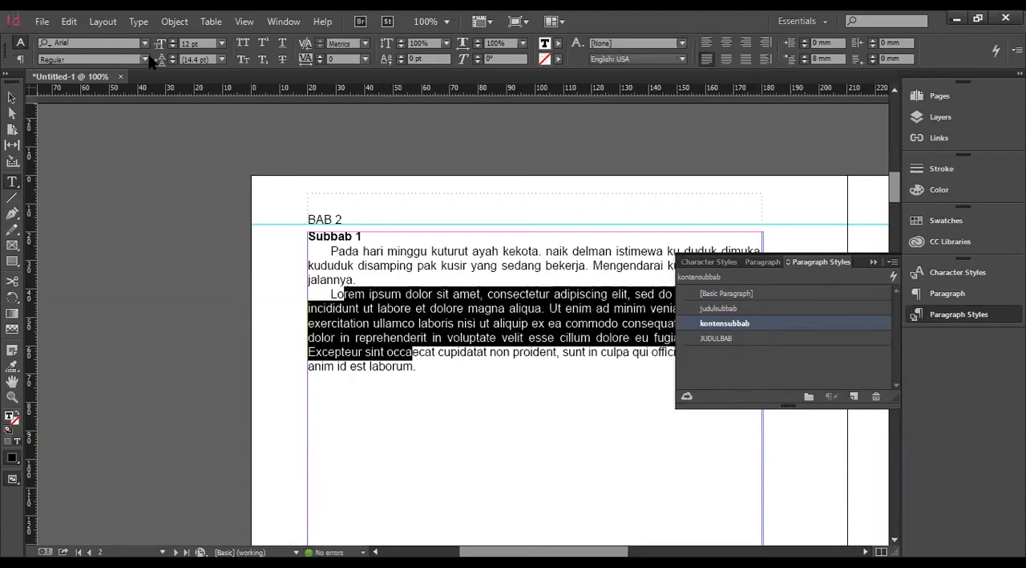
pyautogui.click(146, 60)
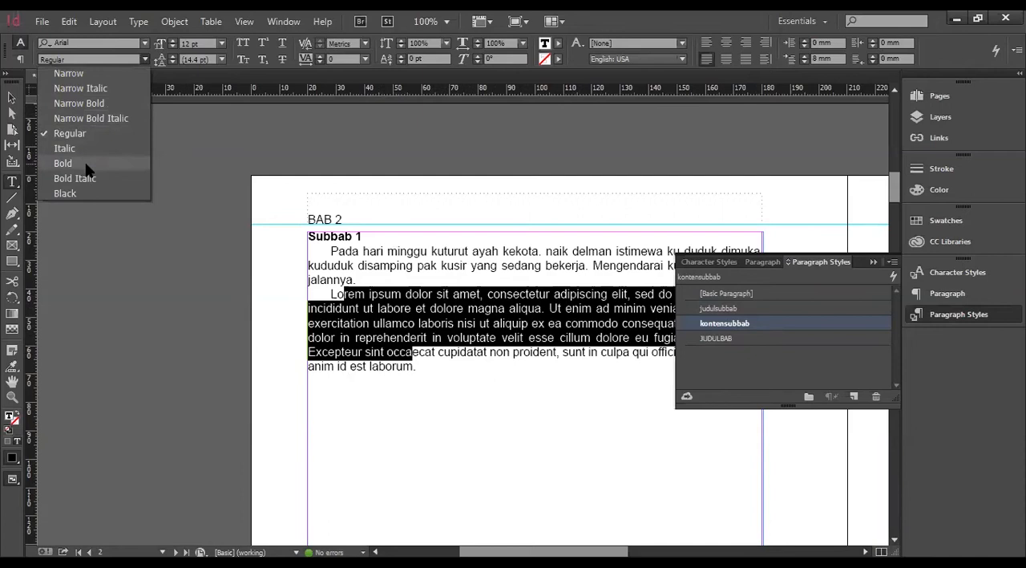
pyautogui.click(64, 164)
pyautogui.click(552, 371)
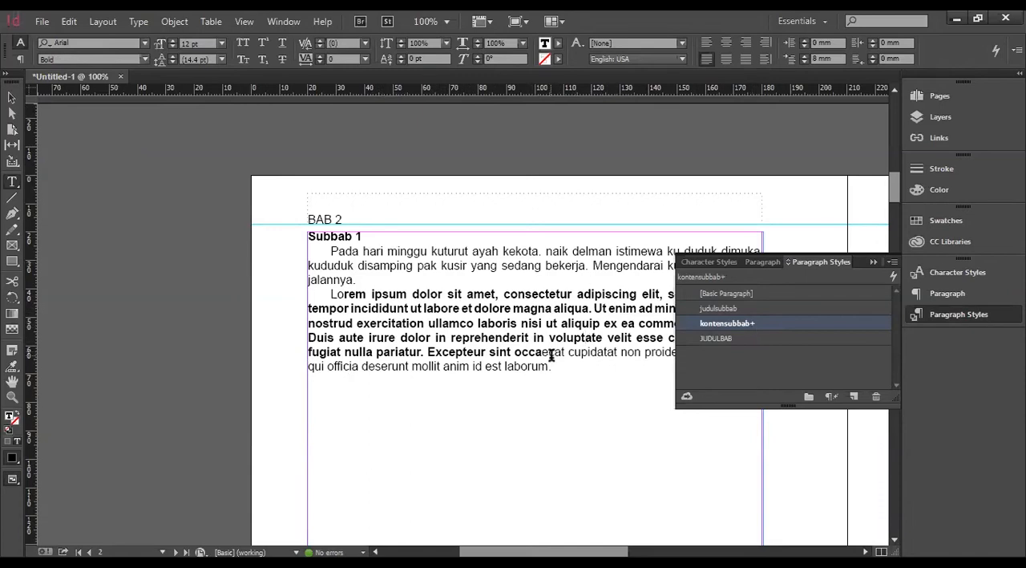
# Reapply kontensubbab to the Lorem ipsum paragraph with its overrides cleared.
pyautogui.rightClick(751, 329)
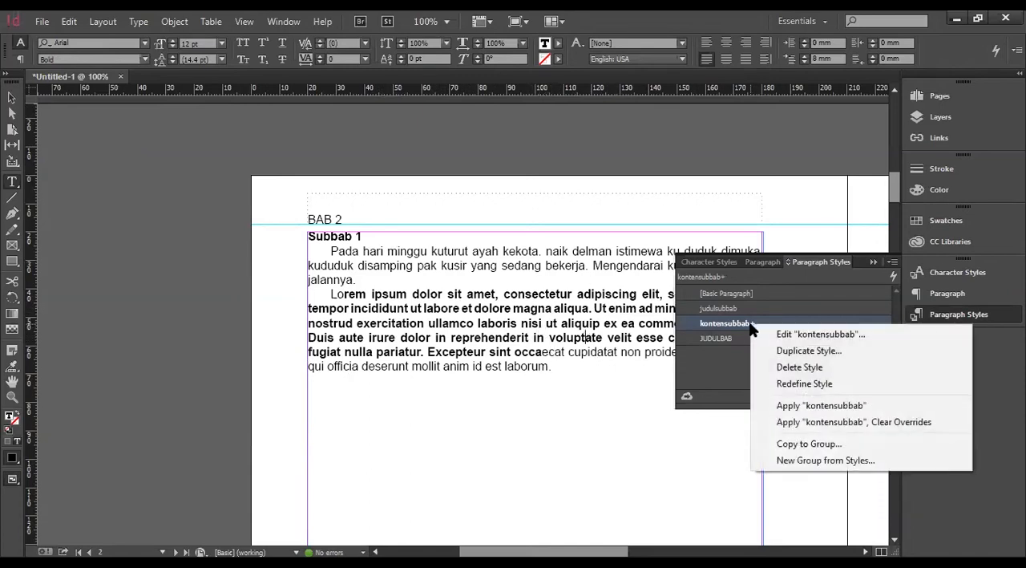
pyautogui.click(892, 428)
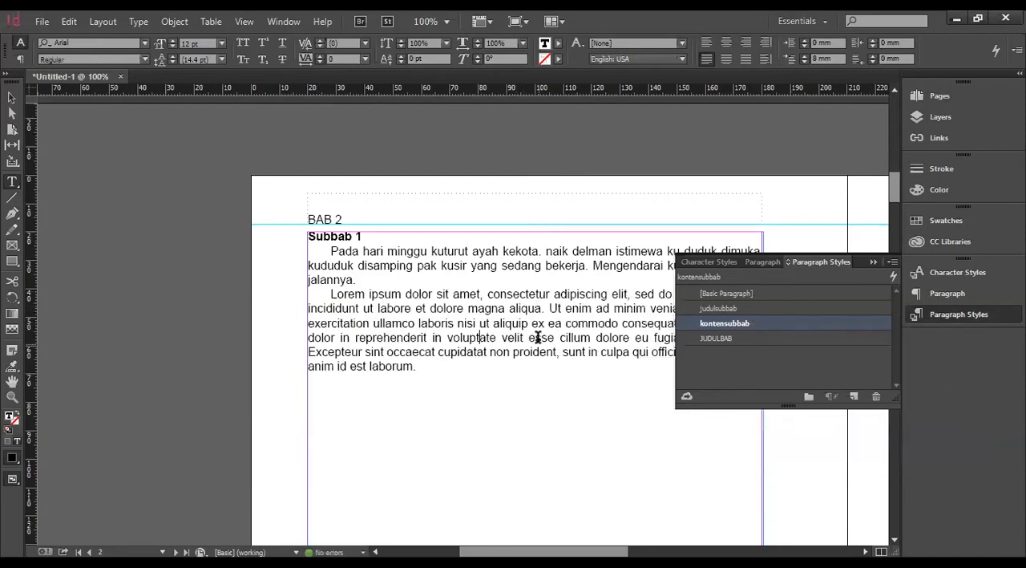
pyautogui.click(963, 315)
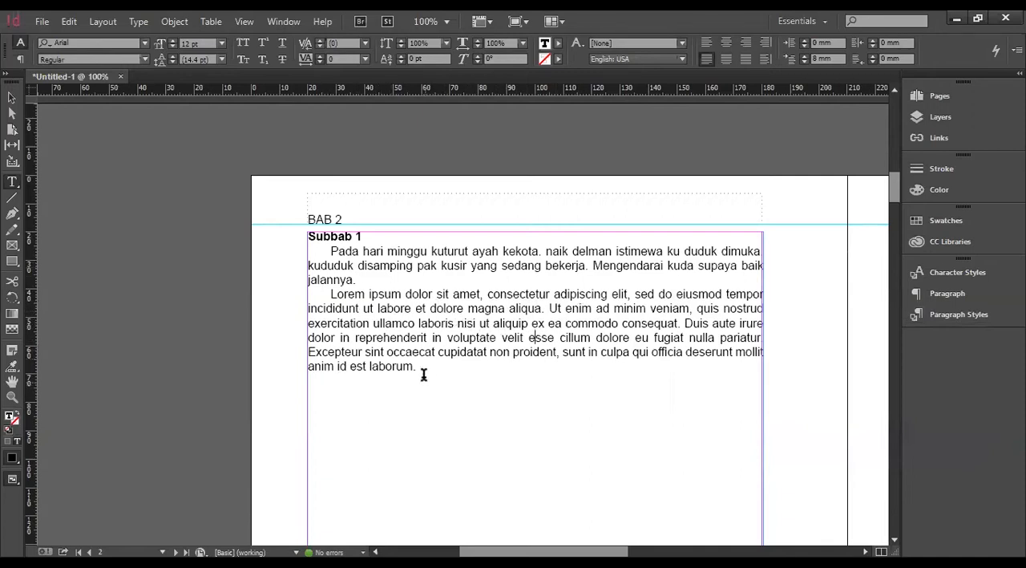
# Add a new line reading "subsubbab 1" below the Lorem ipsum paragraph.
pyautogui.click(457, 380)
pyautogui.press('Return')
pyautogui.write('subsubbab 1')
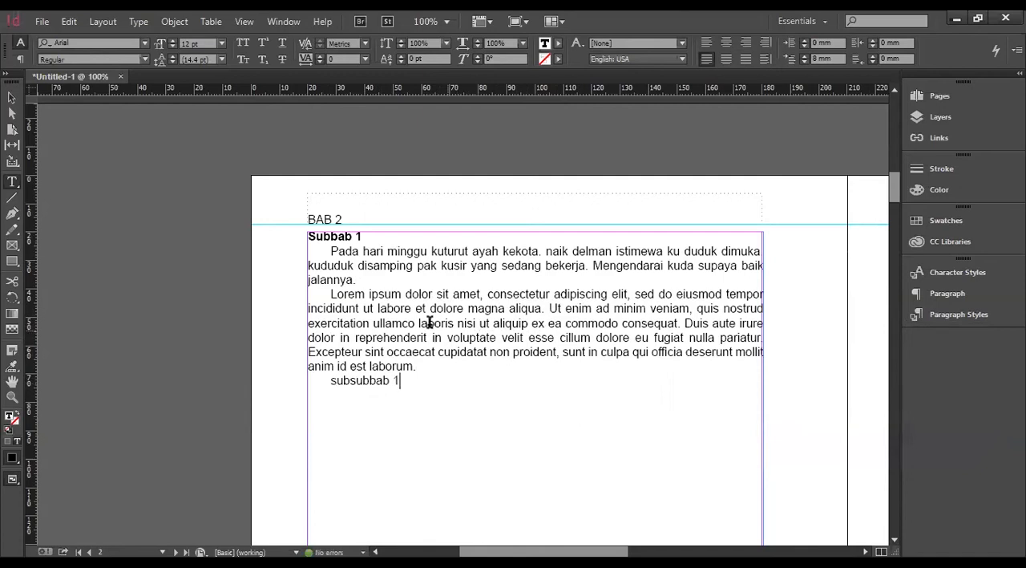
# Format the "subsubbab 1" line with the Italic font style and All Caps.
pyautogui.click(368, 381)
pyautogui.click(144, 60)
pyautogui.moveTo(405, 382); pyautogui.dragTo(330, 382)
pyautogui.click(144, 60)
pyautogui.click(95, 150)
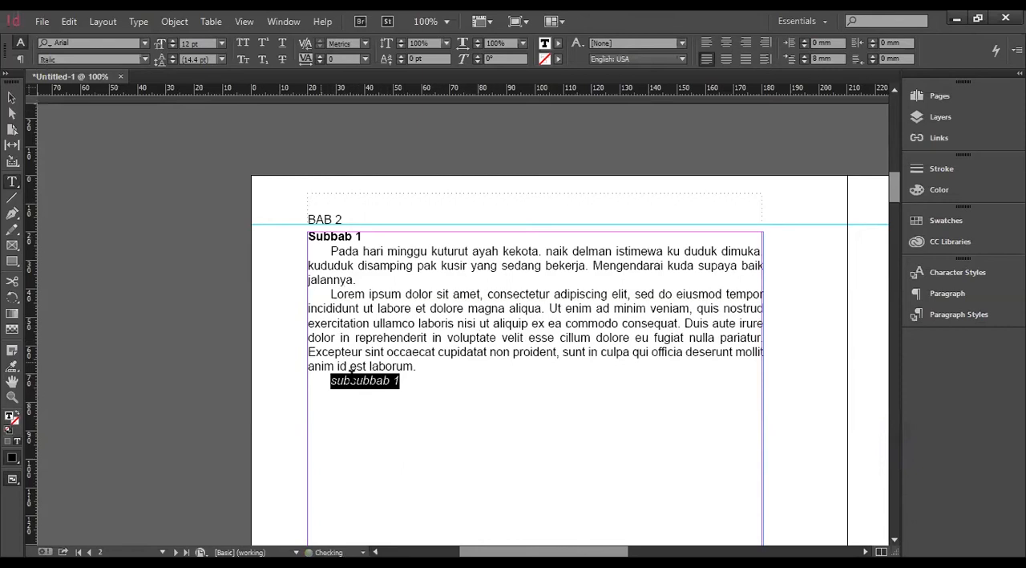
pyautogui.moveTo(332, 382); pyautogui.dragTo(398, 383)
pyautogui.click(243, 42)
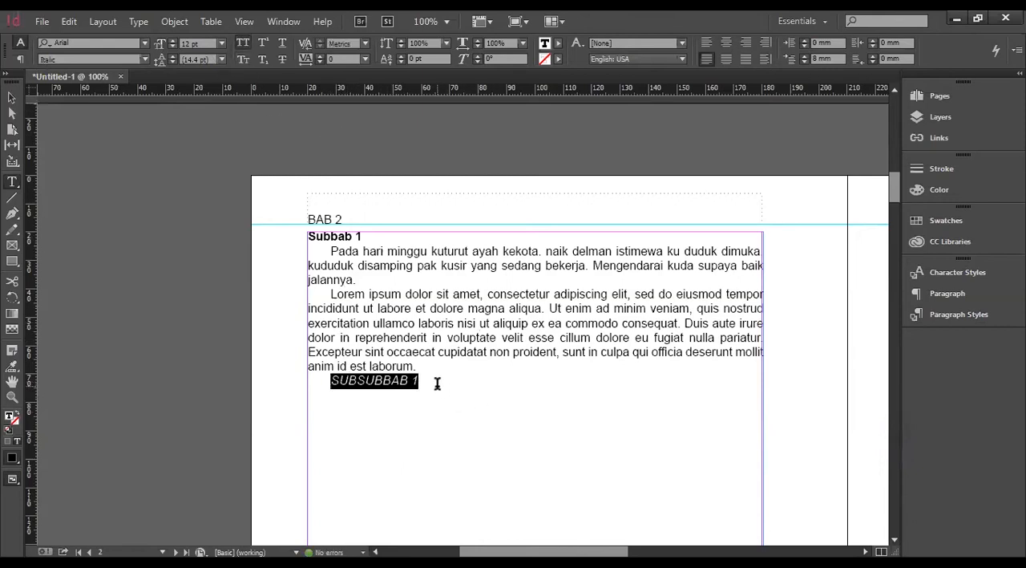
# Create a new paragraph style from the SUBSUBBAB 1 line's formatting and name it subsubbab.
pyautogui.click(433, 343)
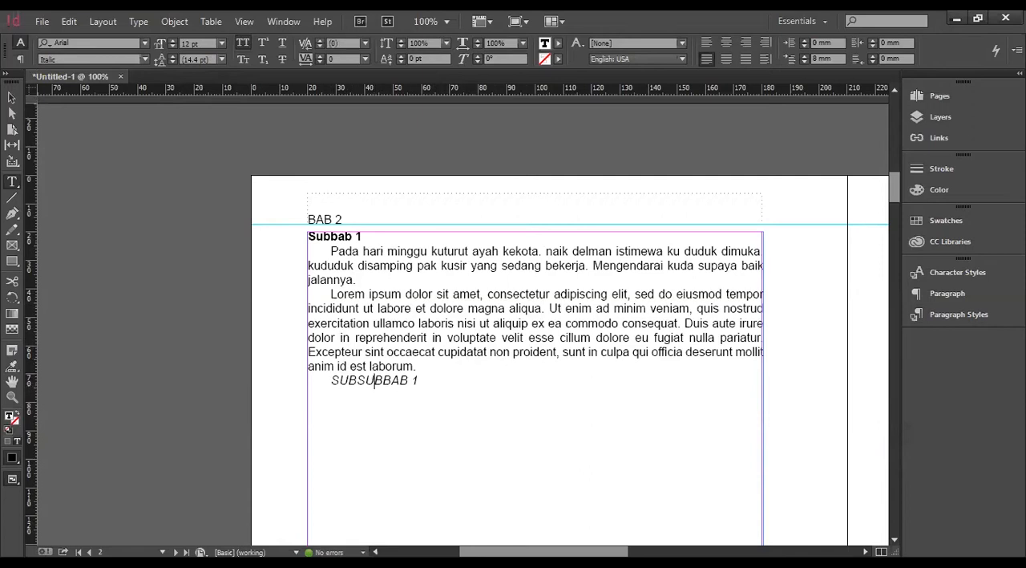
pyautogui.click(954, 315)
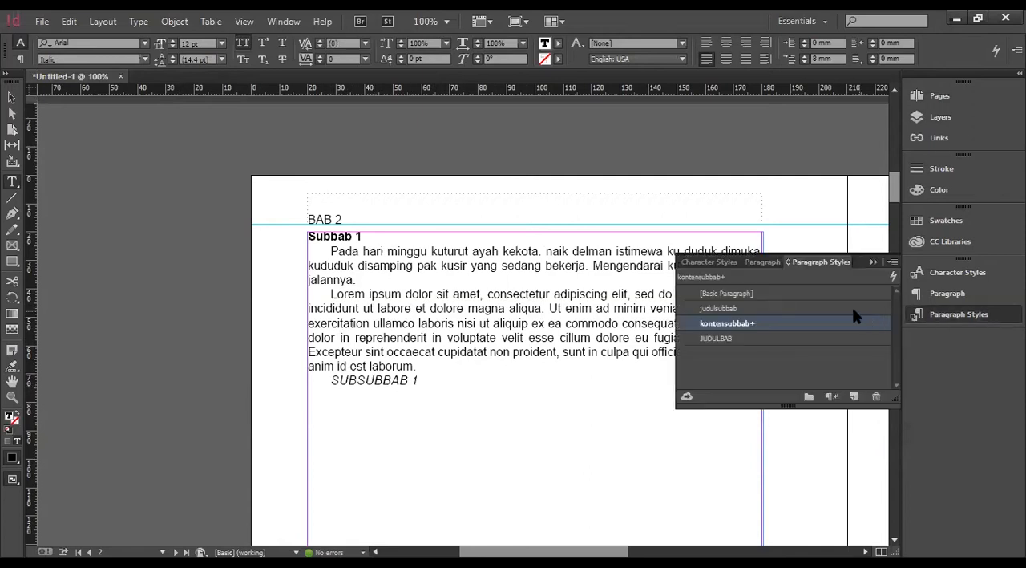
pyautogui.click(854, 397)
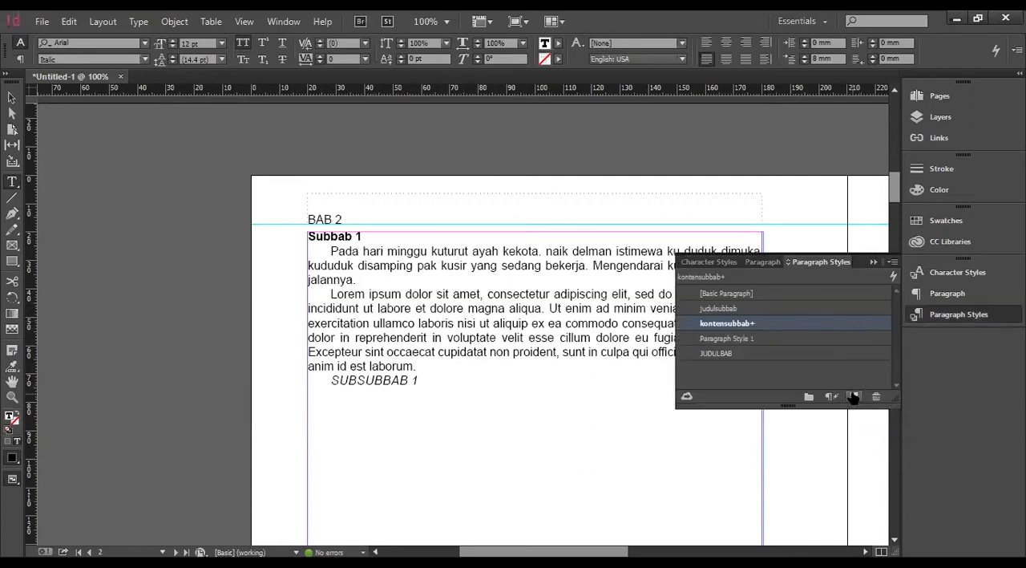
pyautogui.click(762, 338)
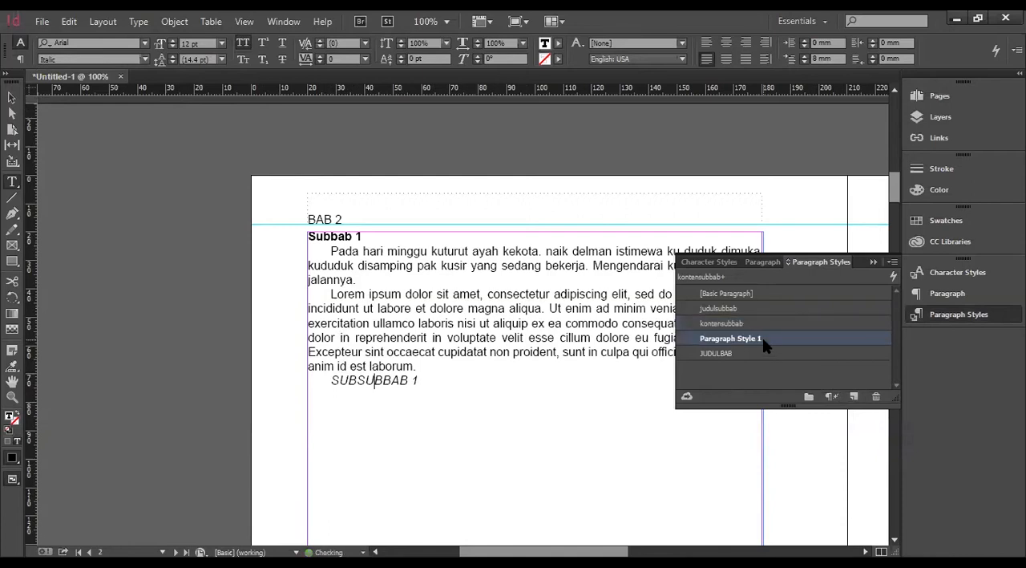
pyautogui.doubleClick(762, 338)
pyautogui.write('subsubbab')
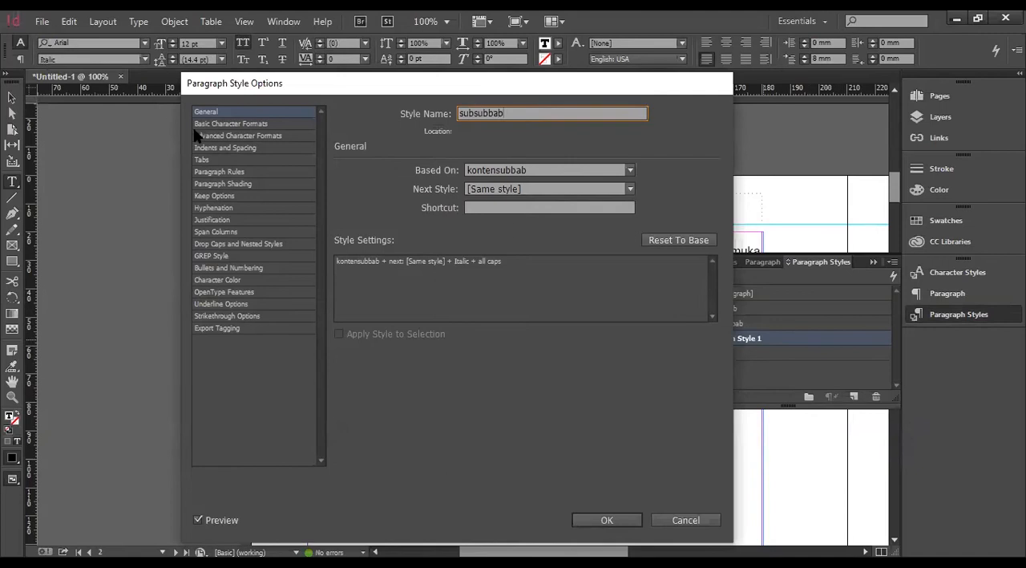
# Set the subsubbab style's Space Before to 3 mm and save the style.
pyautogui.click(248, 174)
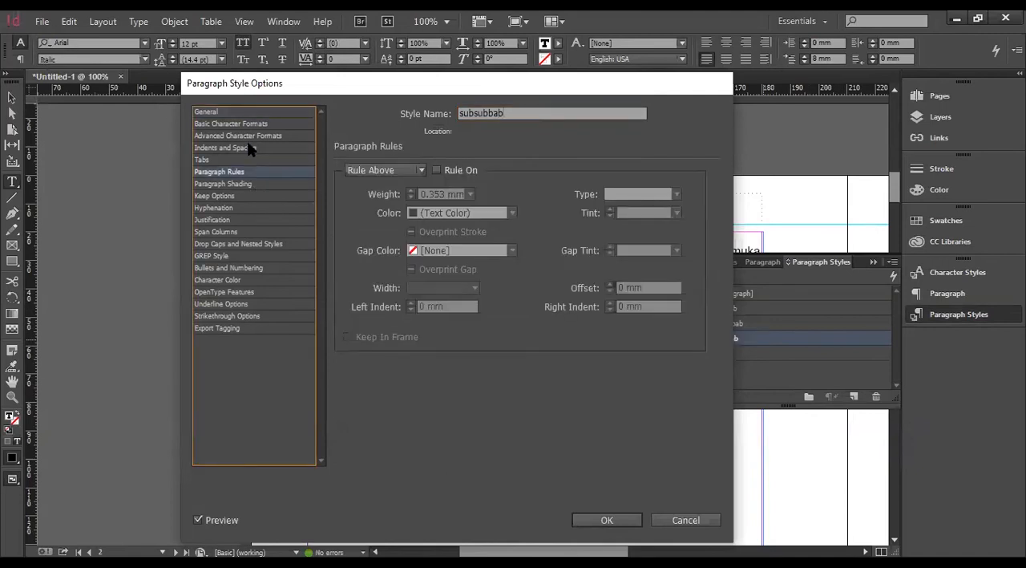
pyautogui.click(248, 149)
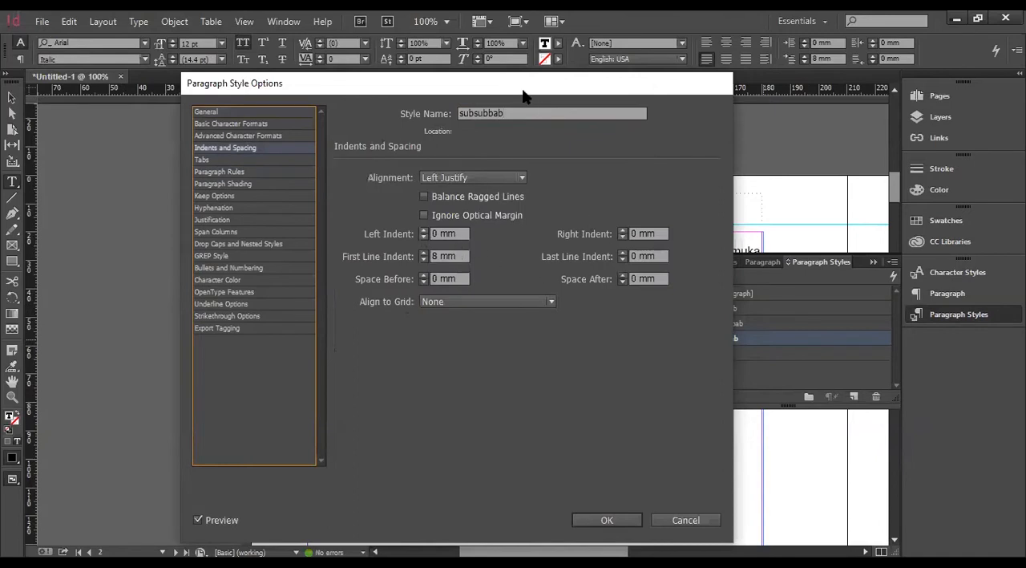
pyautogui.moveTo(534, 101); pyautogui.dragTo(877, 121)
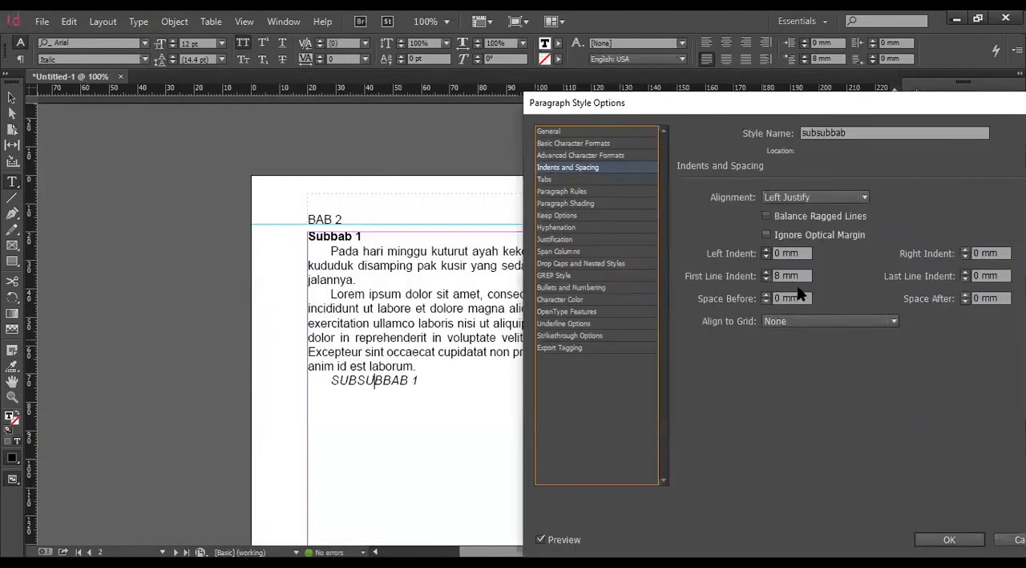
pyautogui.click(766, 272)
pyautogui.click(765, 279)
pyautogui.click(766, 294)
pyautogui.click(765, 294)
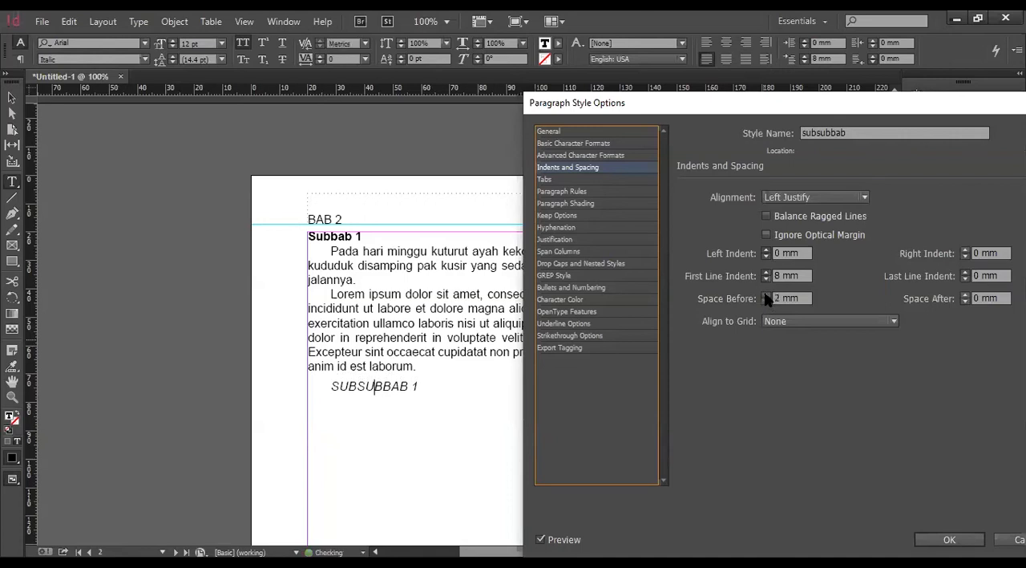
pyautogui.click(766, 294)
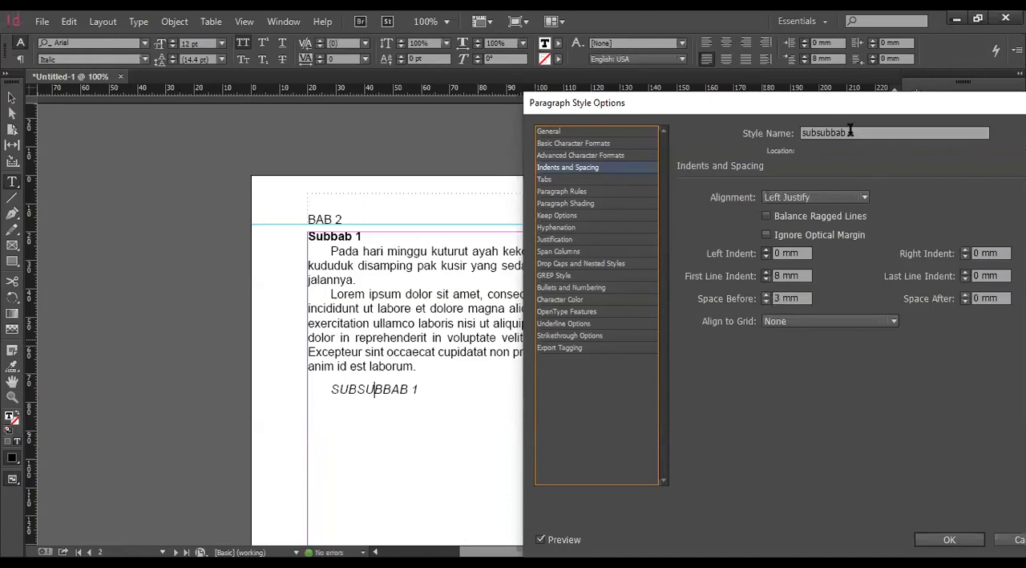
pyautogui.moveTo(794, 109); pyautogui.dragTo(604, 63)
pyautogui.click(759, 493)
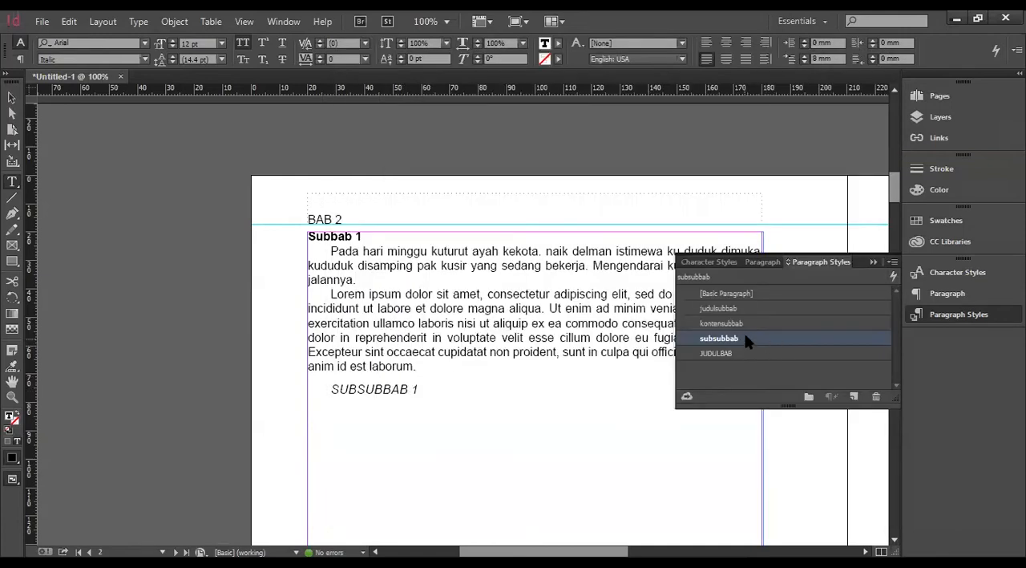
# Add an empty line below the SUBSUBBAB 1 heading.
pyautogui.click(454, 389)
pyautogui.press('Return')
pyautogui.click(399, 388)
# Set the List Type to Numbers in JUDULBAB, the paragraph style of the BAB I heading on page 1.
pyautogui.scroll(8, 504, 372)
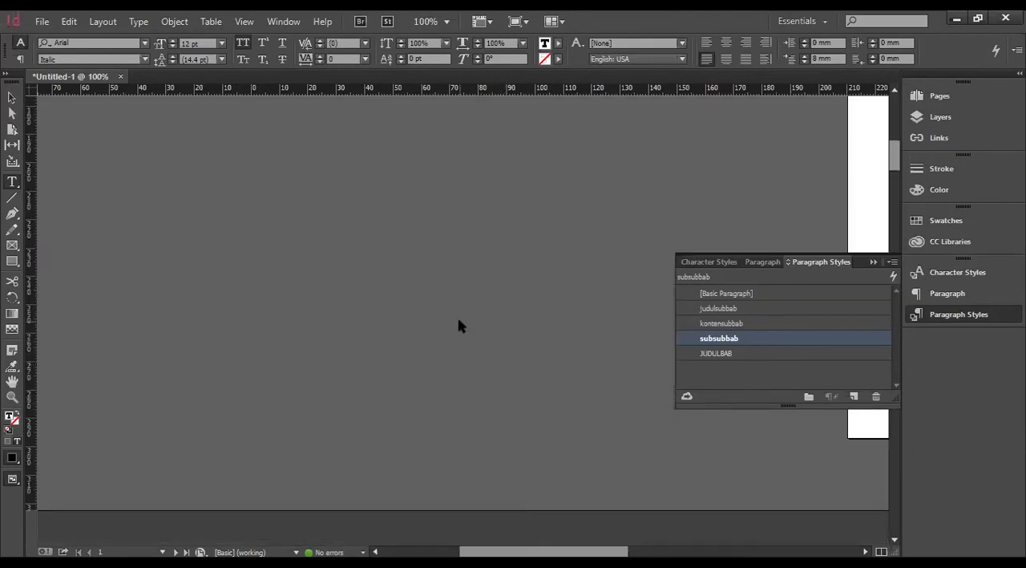
pyautogui.hscroll(6, 467, 318)
pyautogui.scroll(10, 493, 308)
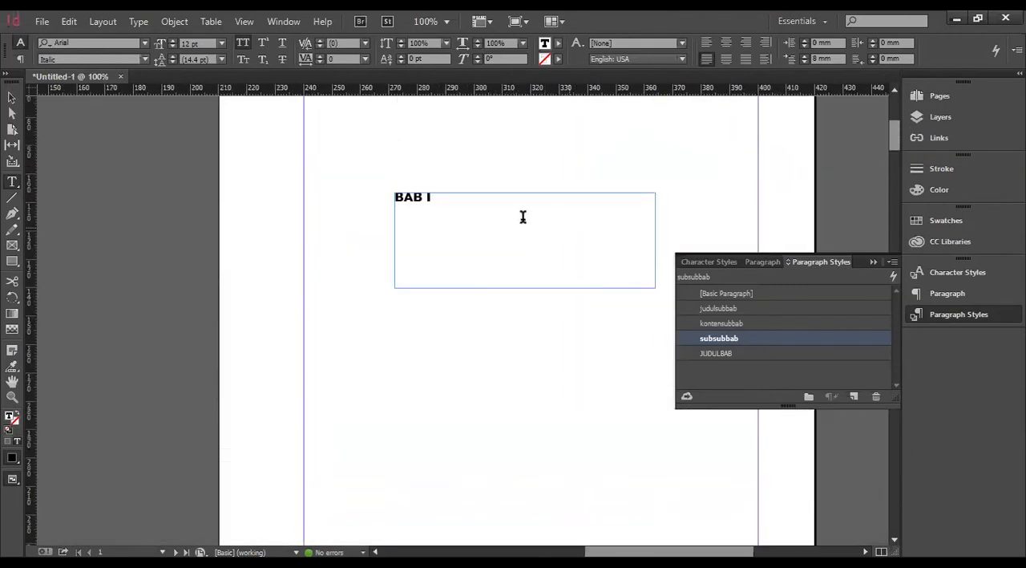
pyautogui.click(419, 191)
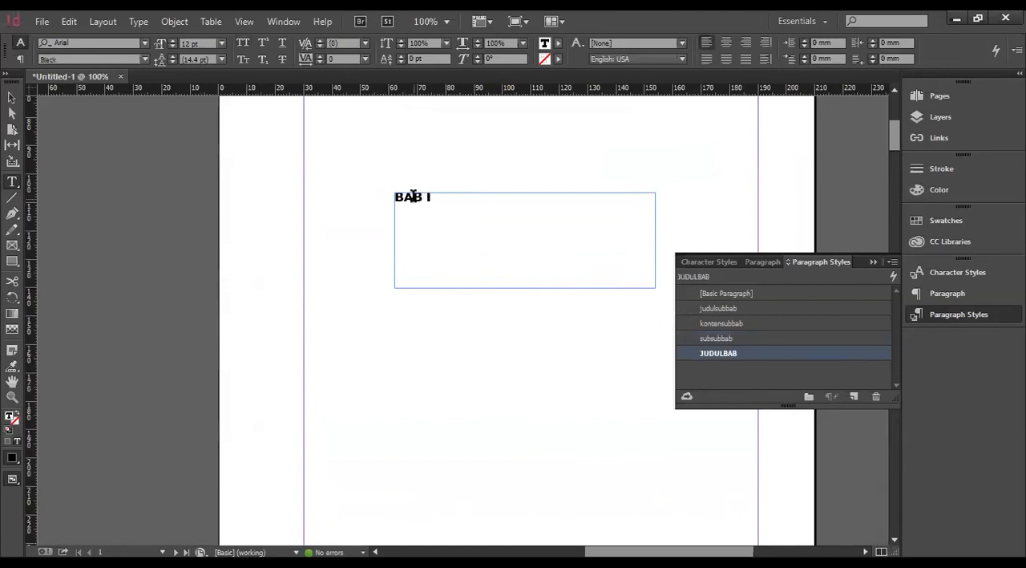
pyautogui.rightClick(802, 353)
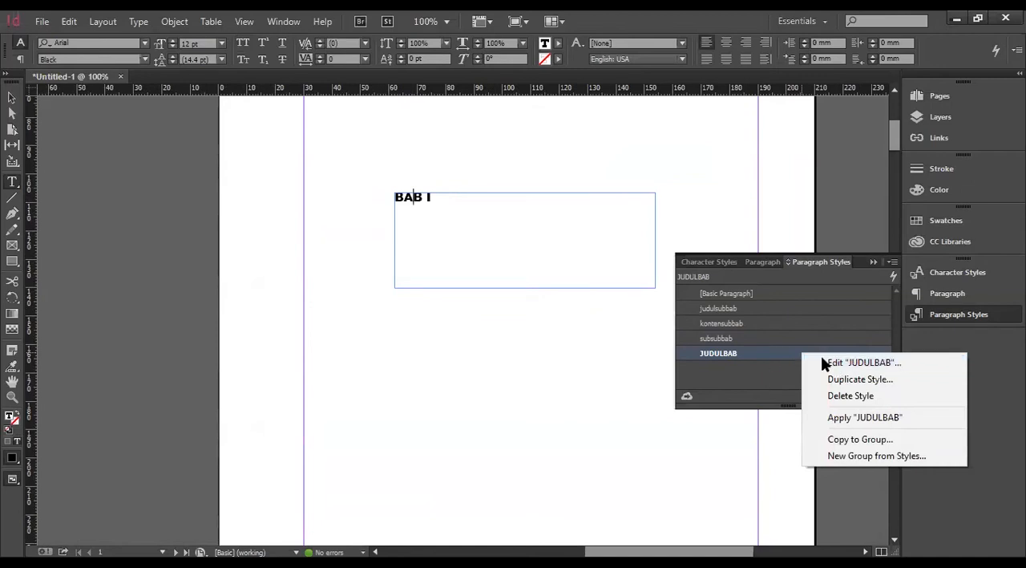
pyautogui.click(996, 321)
pyautogui.click(415, 198)
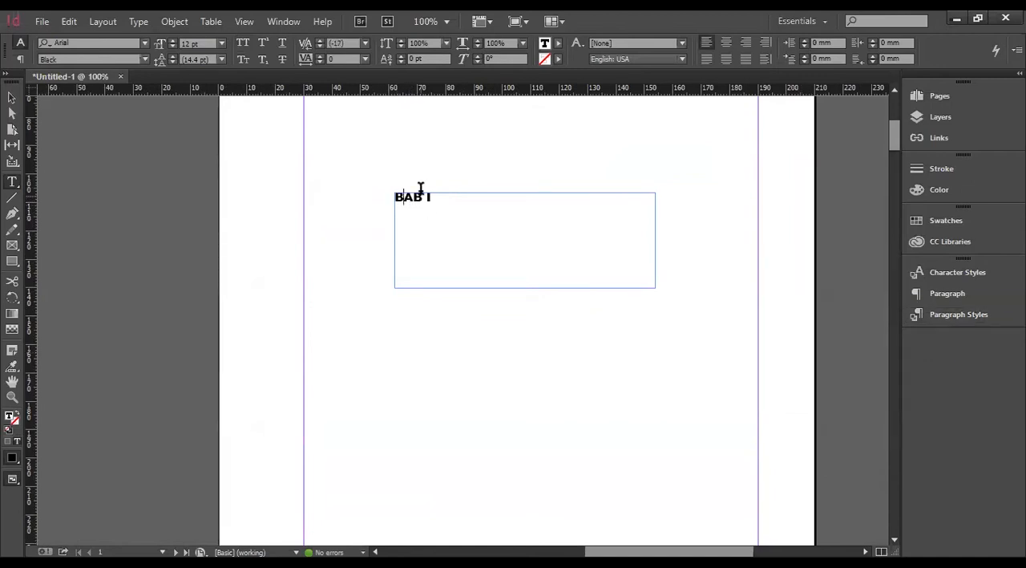
pyautogui.click(985, 318)
pyautogui.rightClick(733, 356)
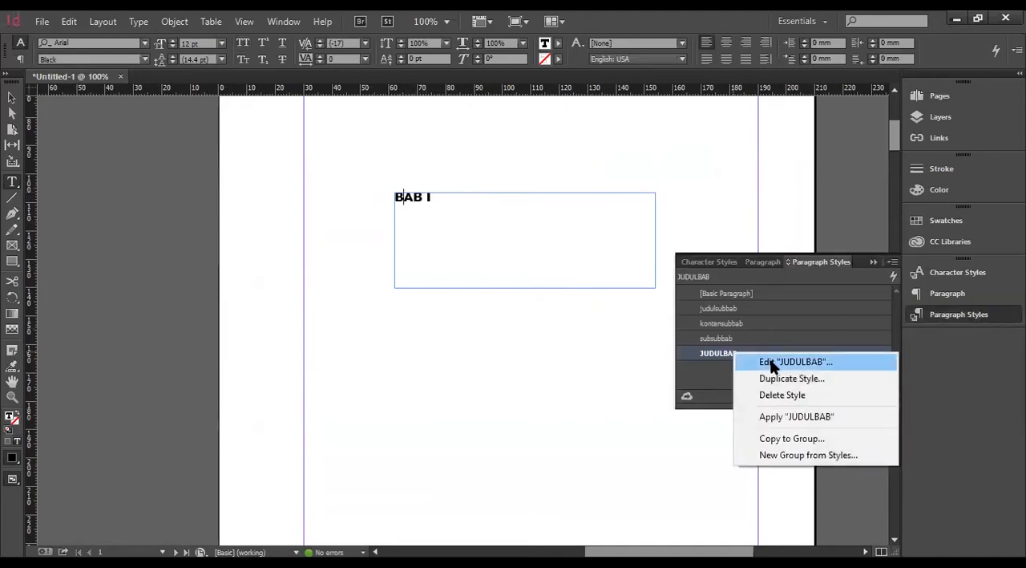
pyautogui.click(771, 362)
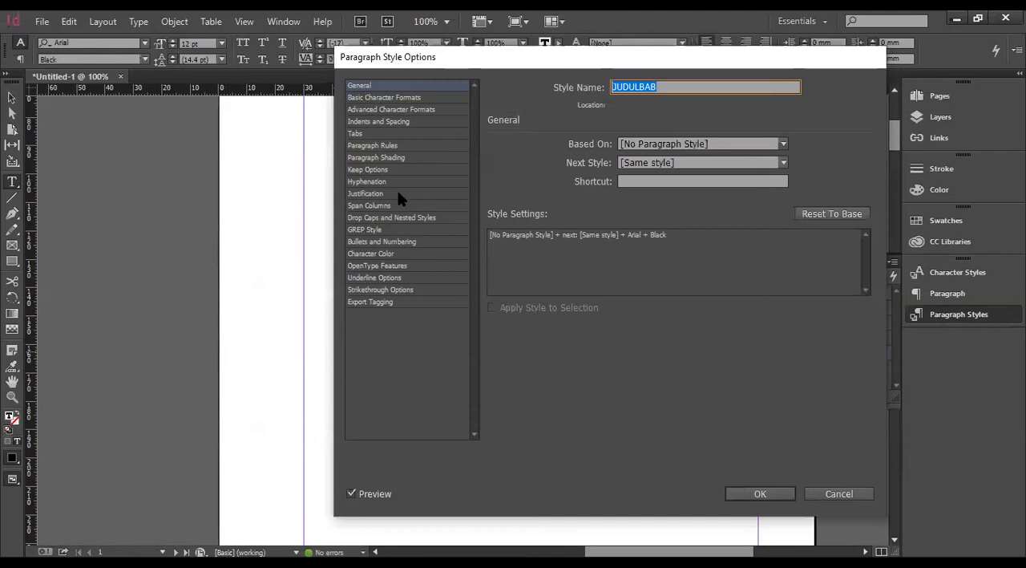
pyautogui.moveTo(434, 62); pyautogui.dragTo(434, 71)
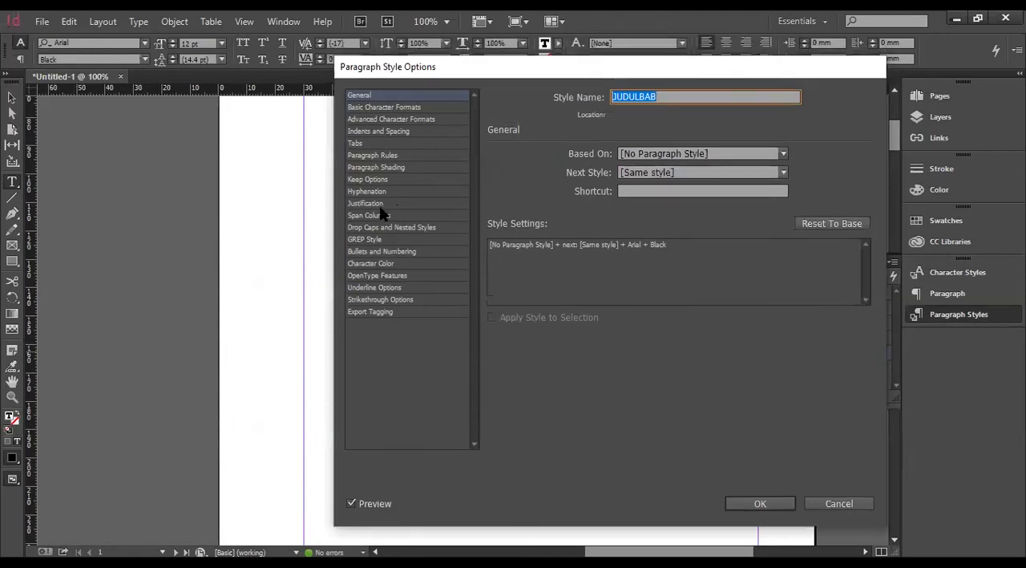
pyautogui.click(382, 252)
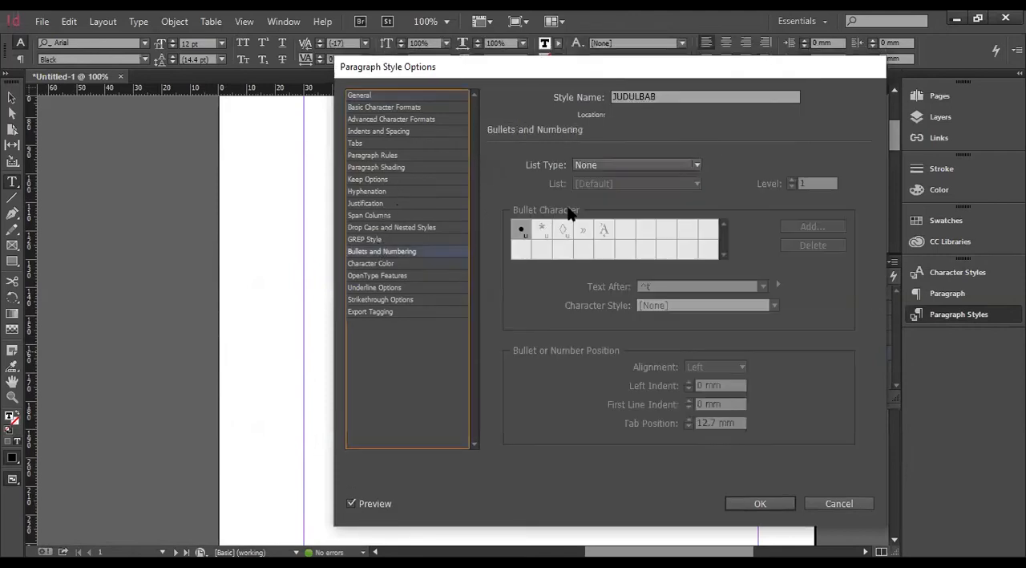
pyautogui.click(597, 164)
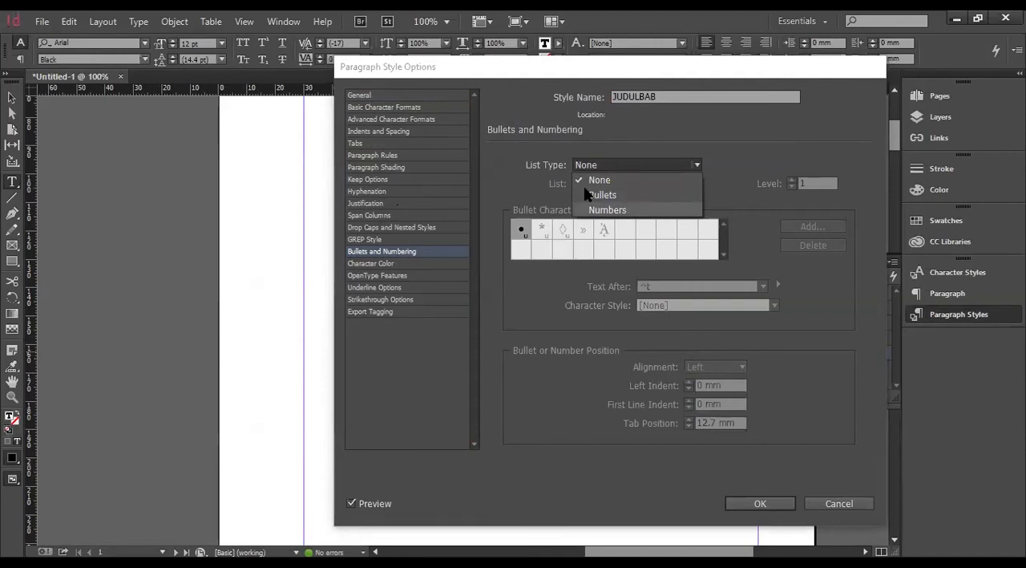
pyautogui.click(622, 210)
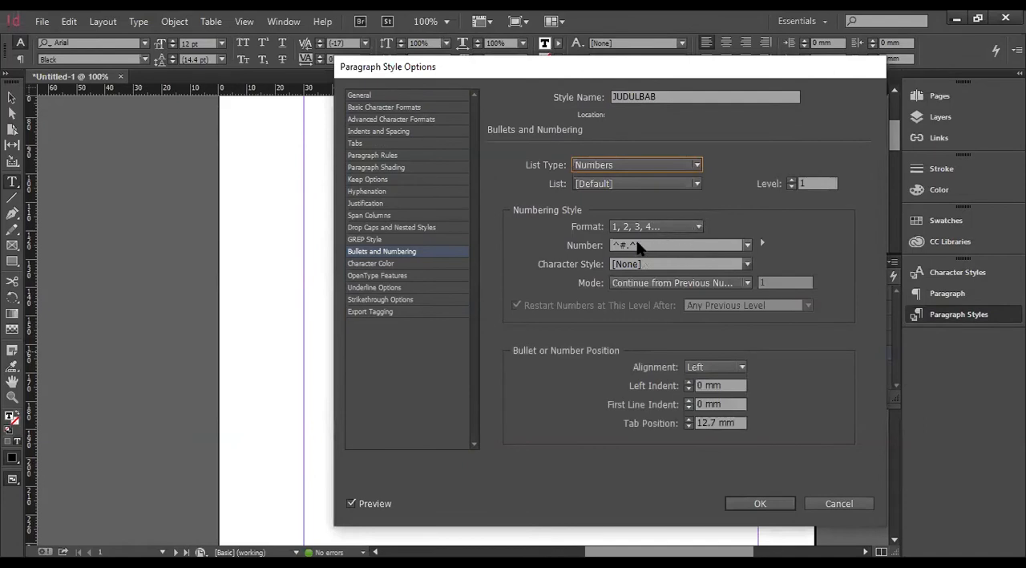
pyautogui.click(645, 243)
pyautogui.moveTo(645, 244); pyautogui.dragTo(631, 242)
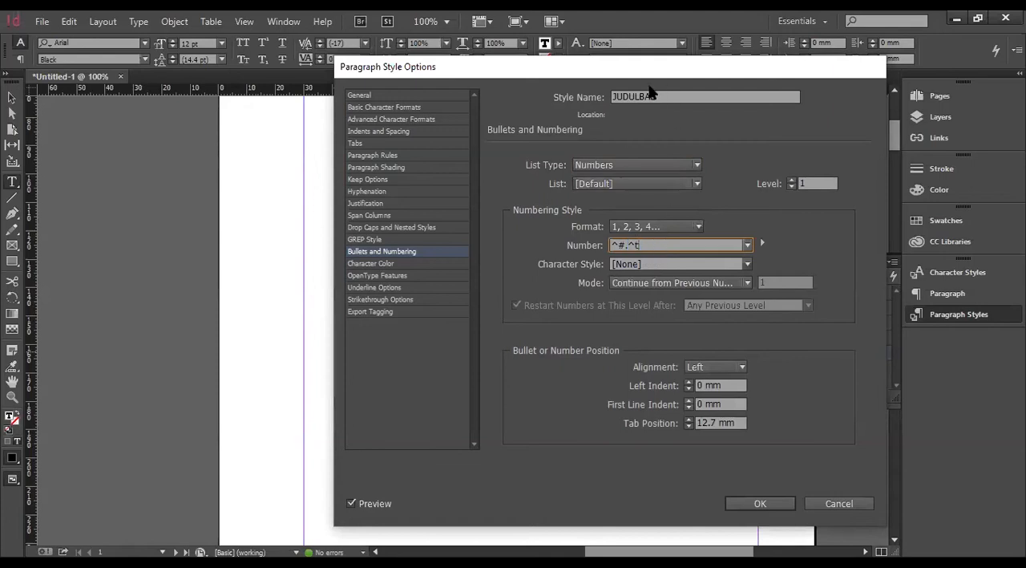
pyautogui.moveTo(637, 69); pyautogui.dragTo(464, 116)
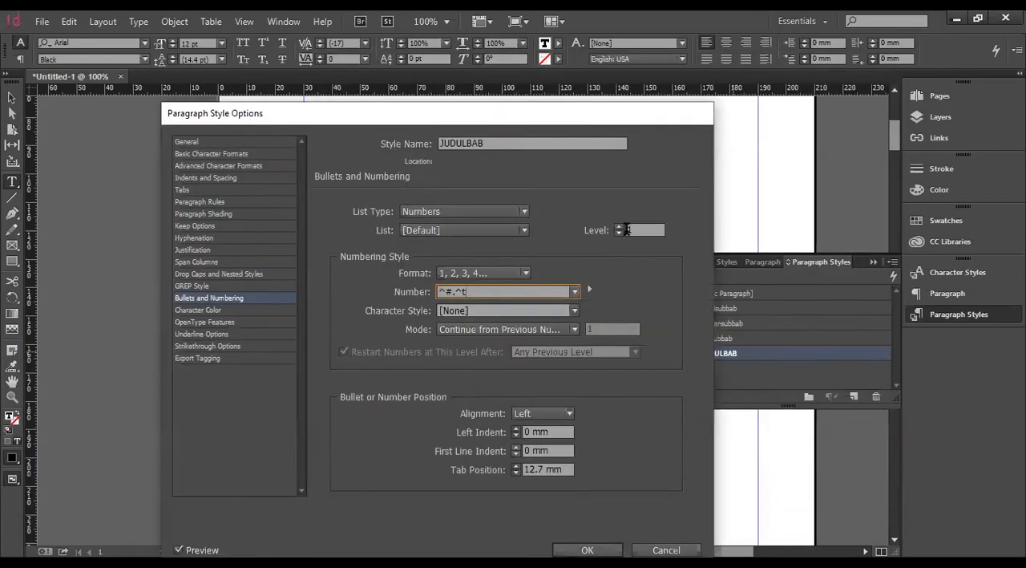
pyautogui.click(587, 550)
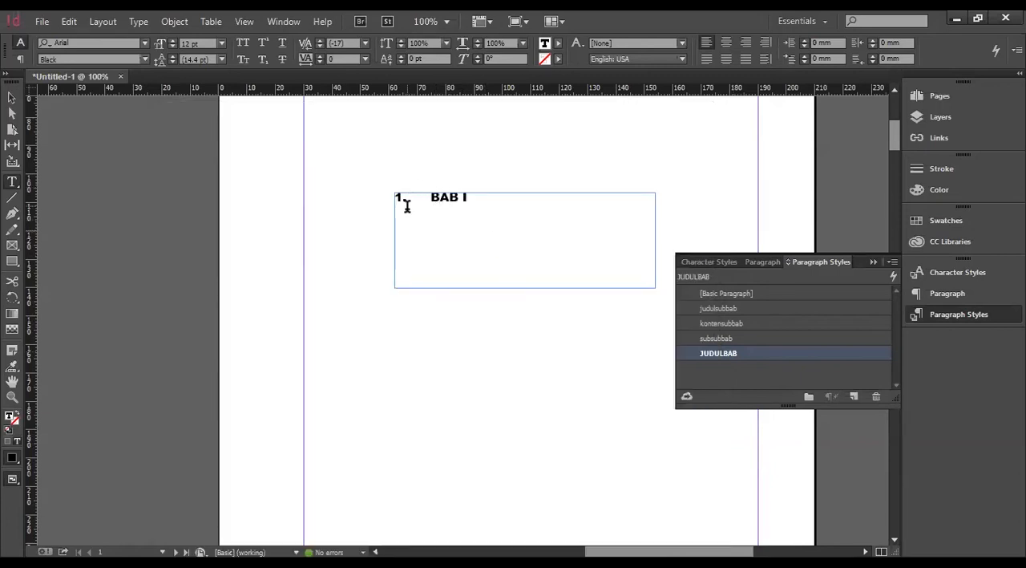
pyautogui.scroll(-15, 449, 405)
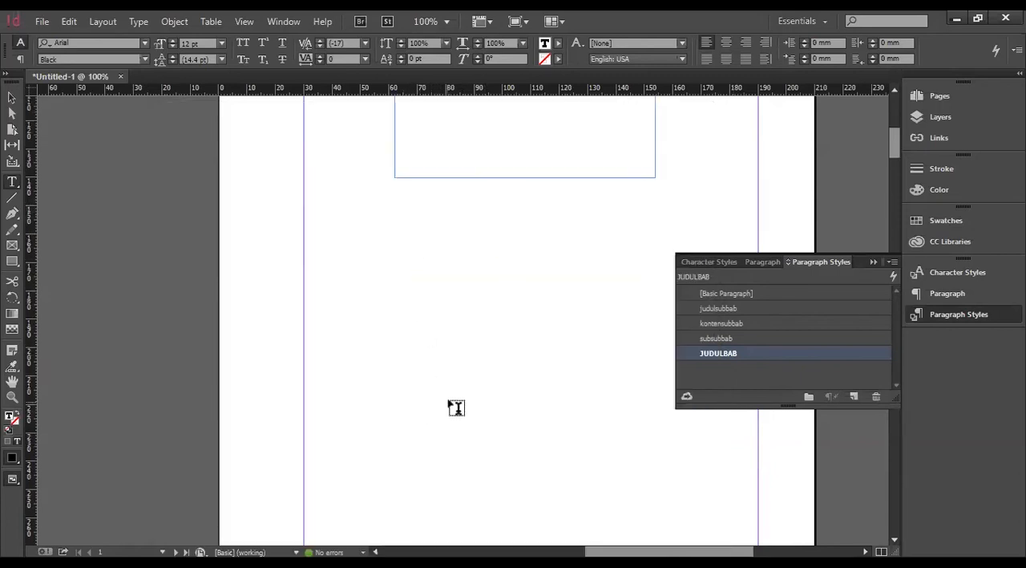
pyautogui.hscroll(-10, 436, 399)
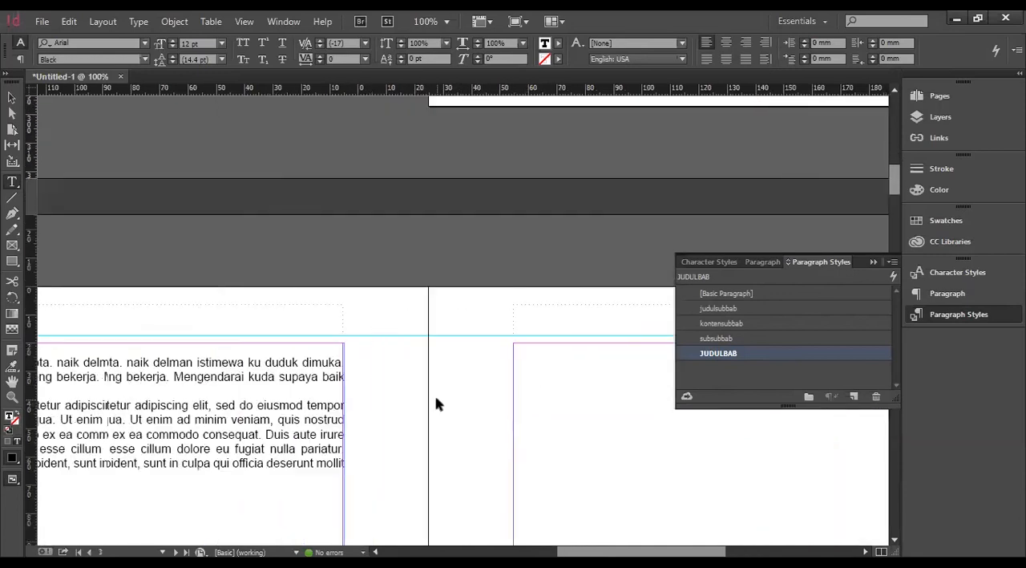
pyautogui.click(136, 348)
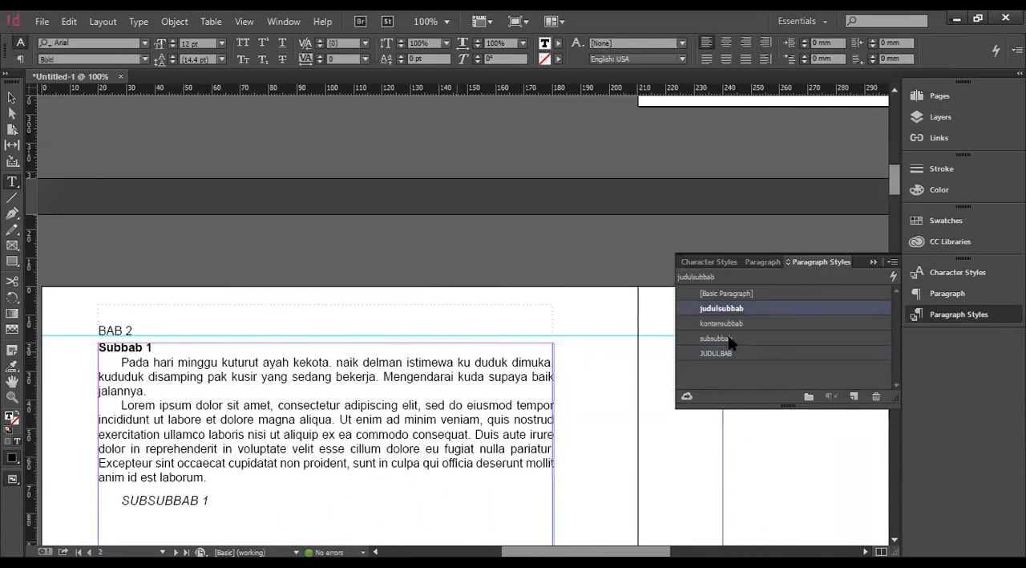
pyautogui.rightClick(761, 313)
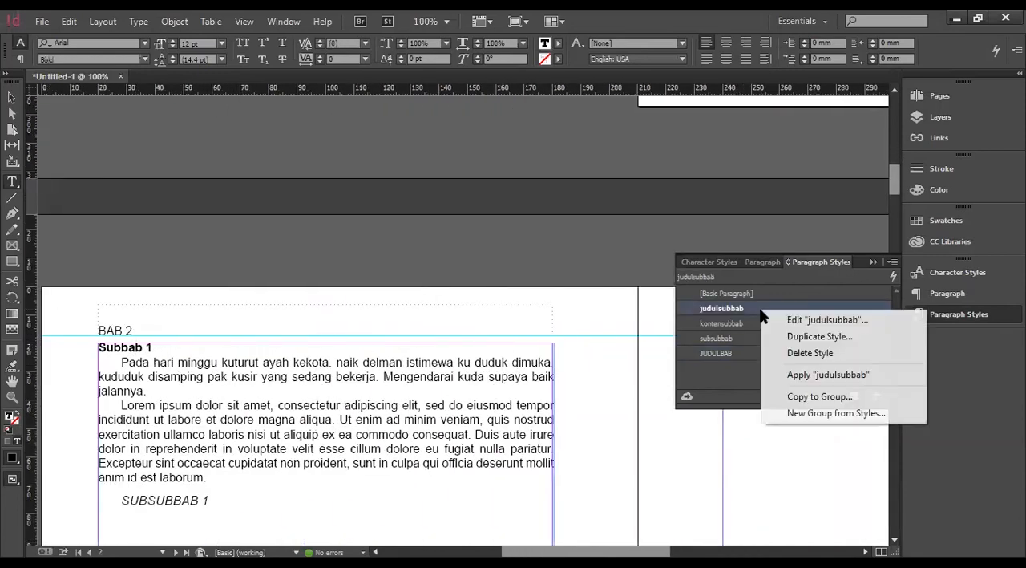
pyautogui.click(803, 322)
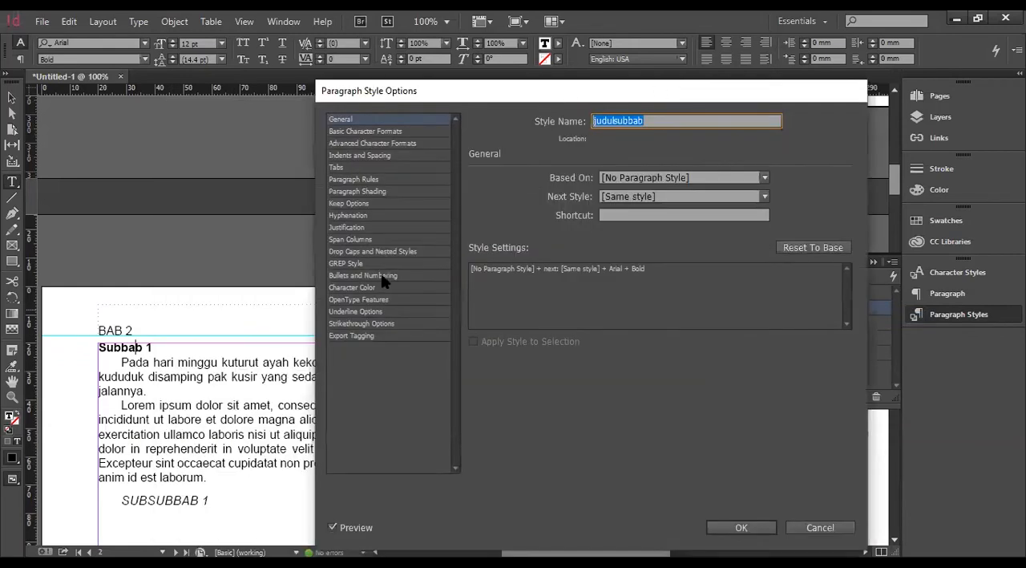
pyautogui.click(392, 276)
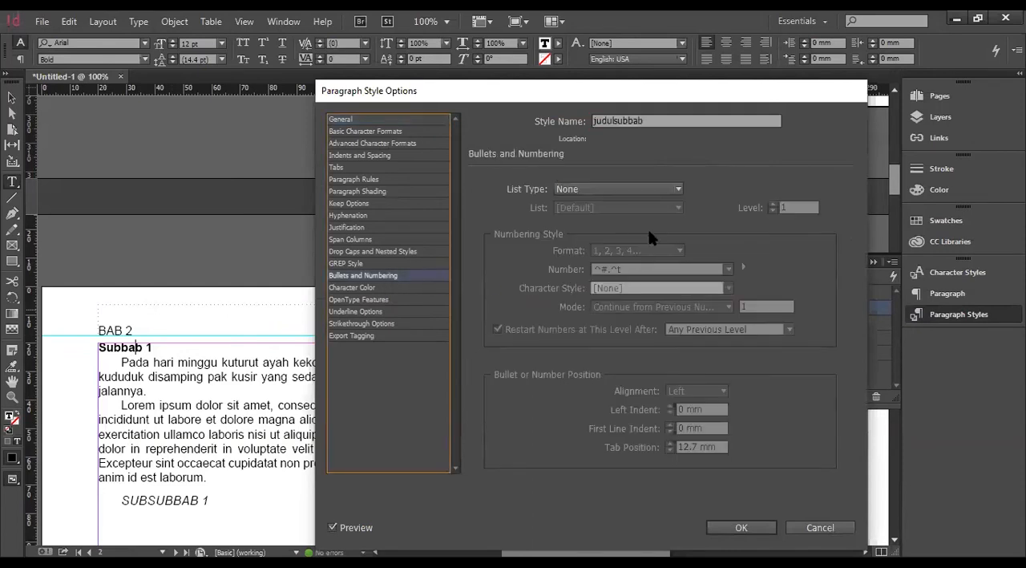
pyautogui.click(640, 190)
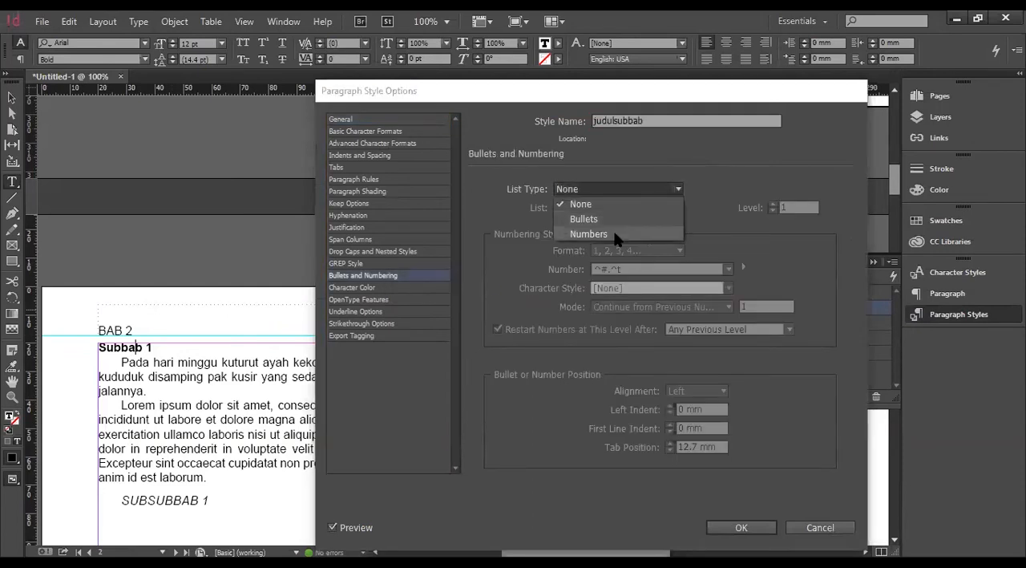
pyautogui.click(618, 236)
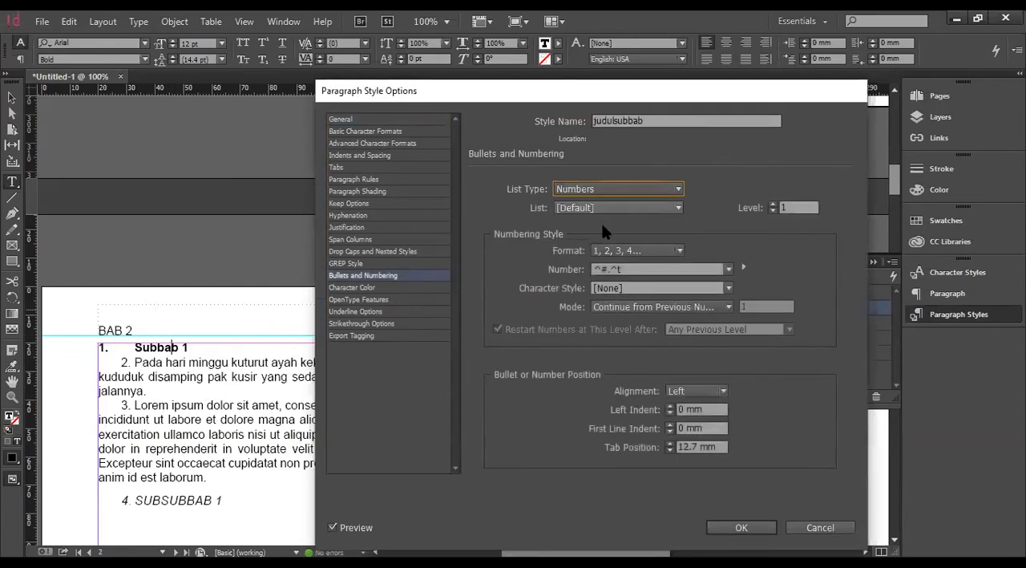
pyautogui.click(646, 207)
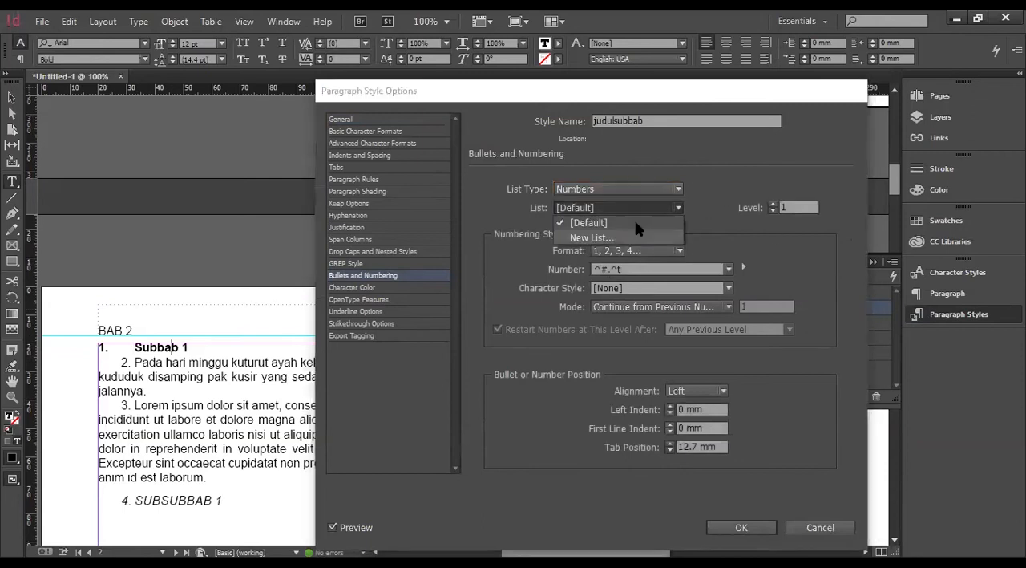
pyautogui.click(794, 530)
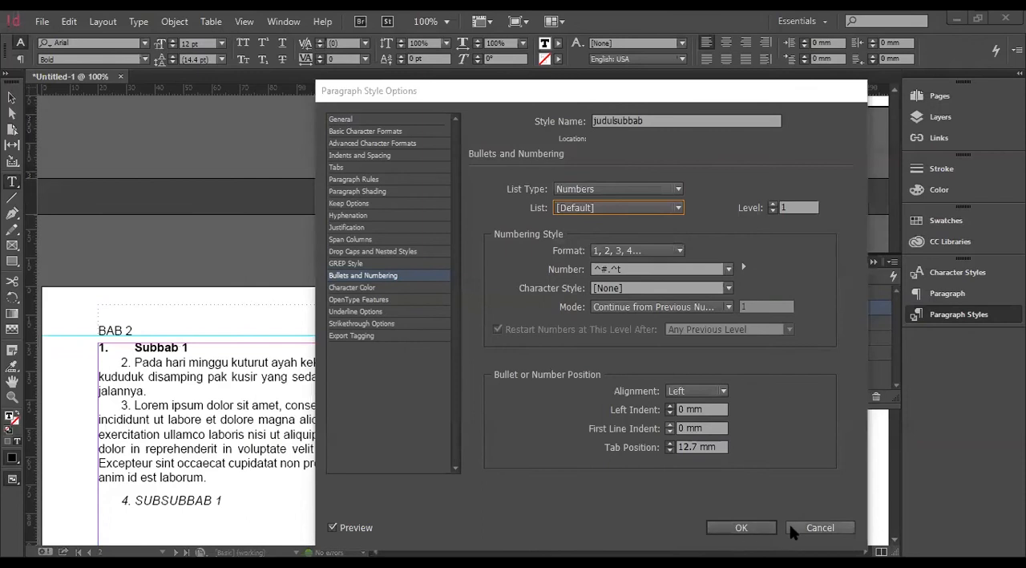
pyautogui.click(791, 526)
# Set the List Type to Numbers at level 2 in judulsubbab, the paragraph style of the Subbab 1 heading on page 2.
pyautogui.rightClick(804, 310)
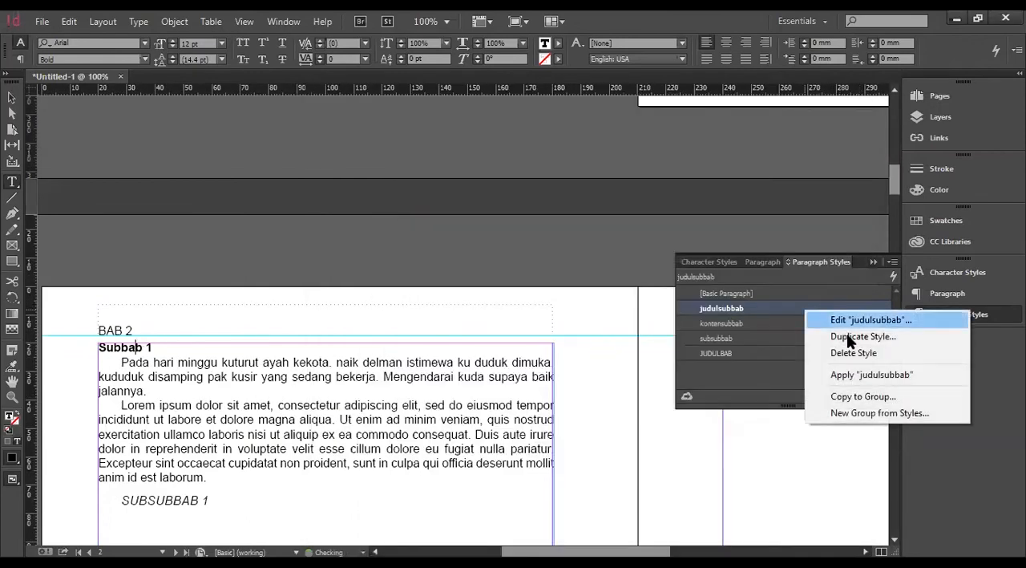
pyautogui.click(849, 321)
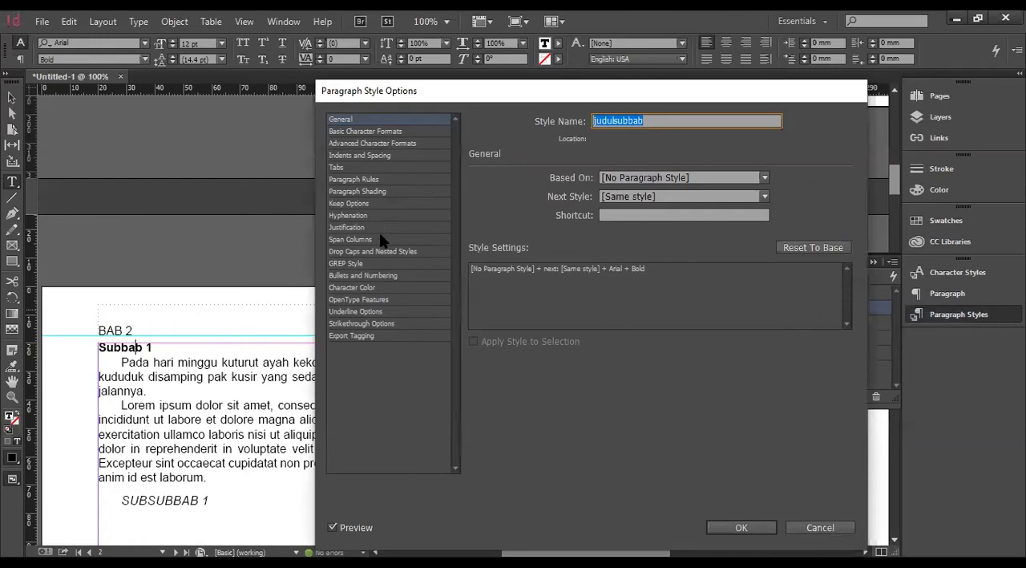
pyautogui.click(363, 169)
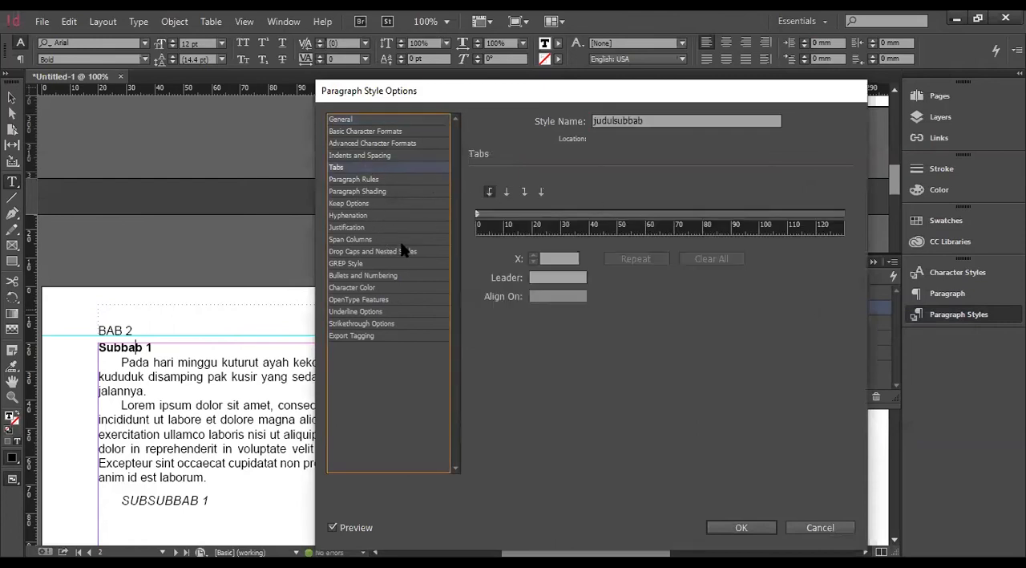
pyautogui.click(383, 276)
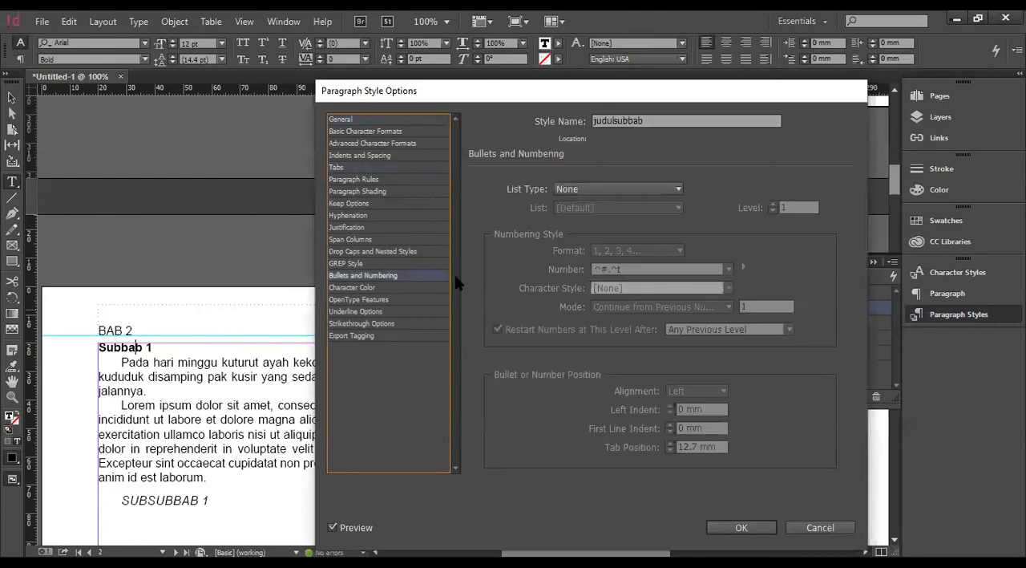
pyautogui.click(655, 188)
pyautogui.click(613, 231)
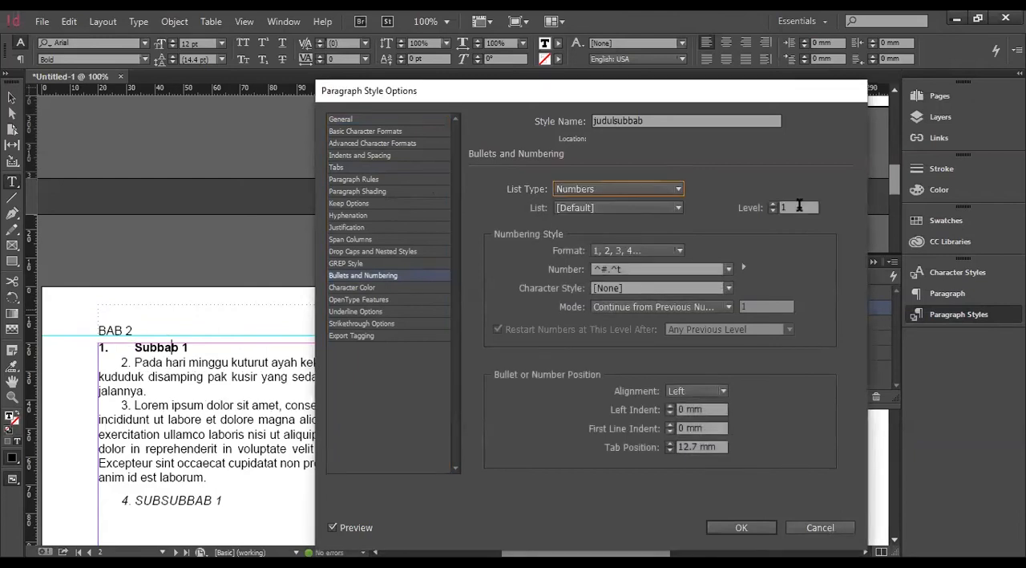
pyautogui.click(773, 203)
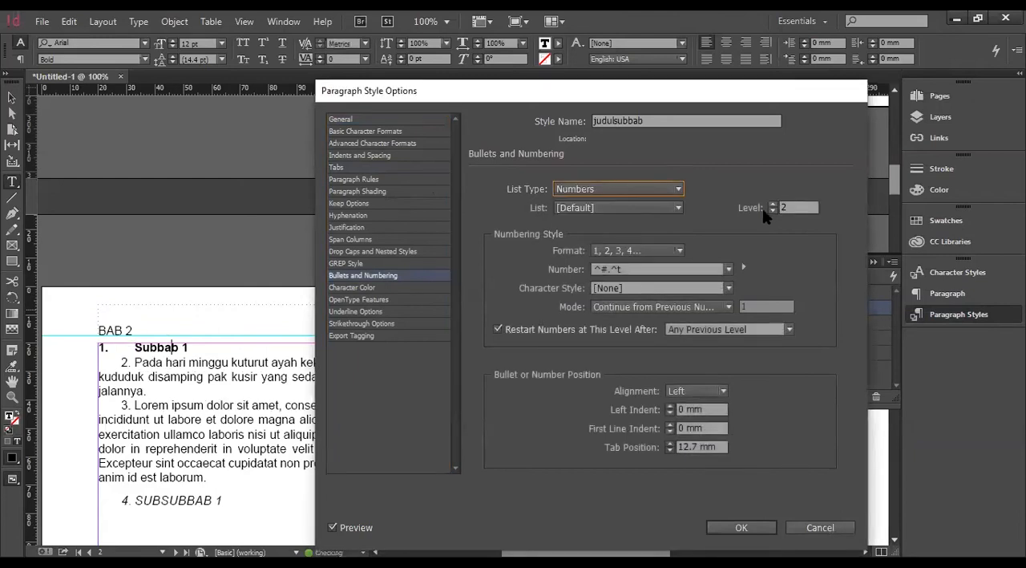
# Insert the Level 1 number placeholder and a period to make judulsubbab's number format ^1.^#.^t, and save the style.
pyautogui.click(600, 270)
pyautogui.moveTo(600, 269); pyautogui.dragTo(593, 268)
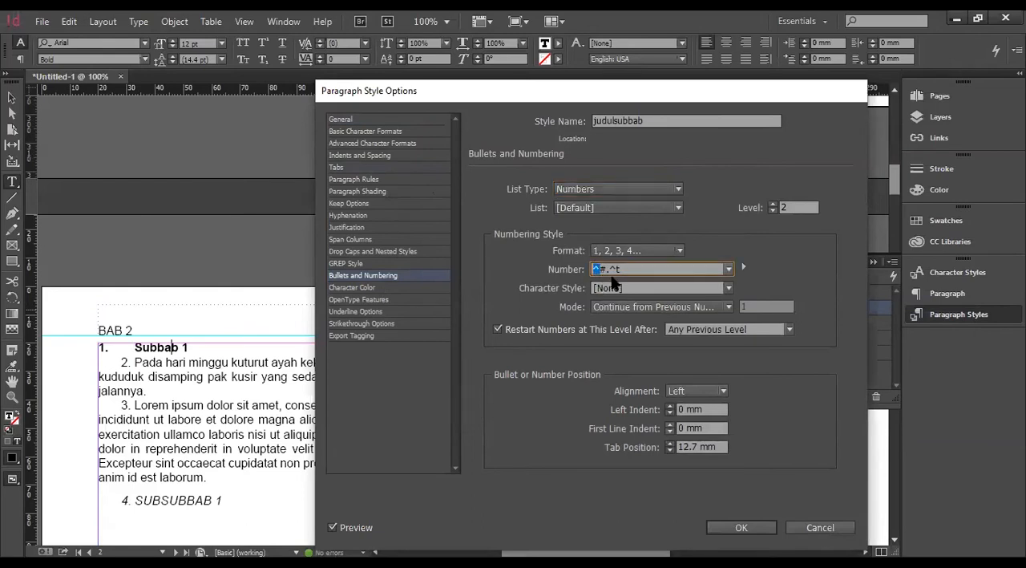
pyautogui.click(744, 267)
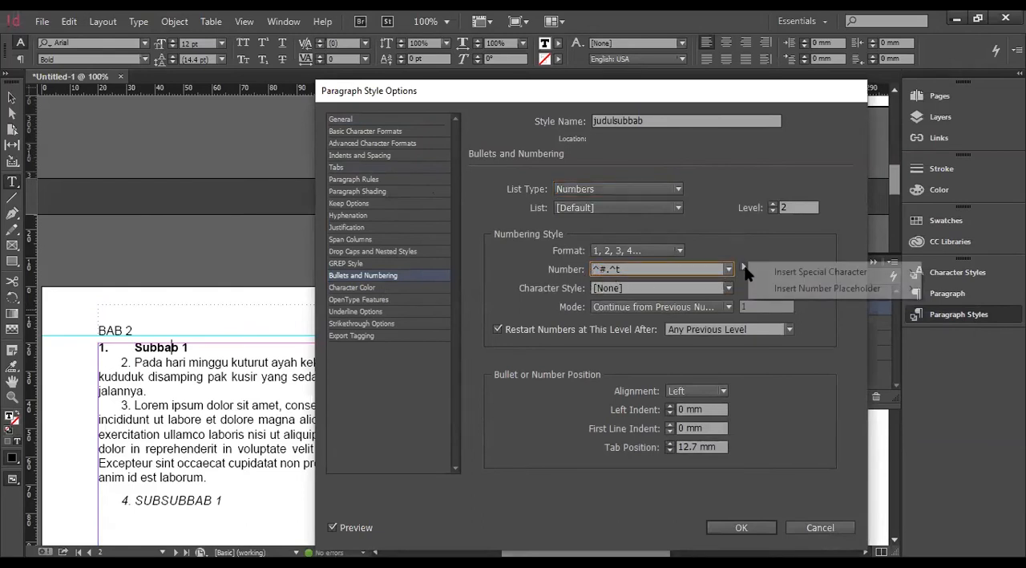
pyautogui.moveTo(784, 281)
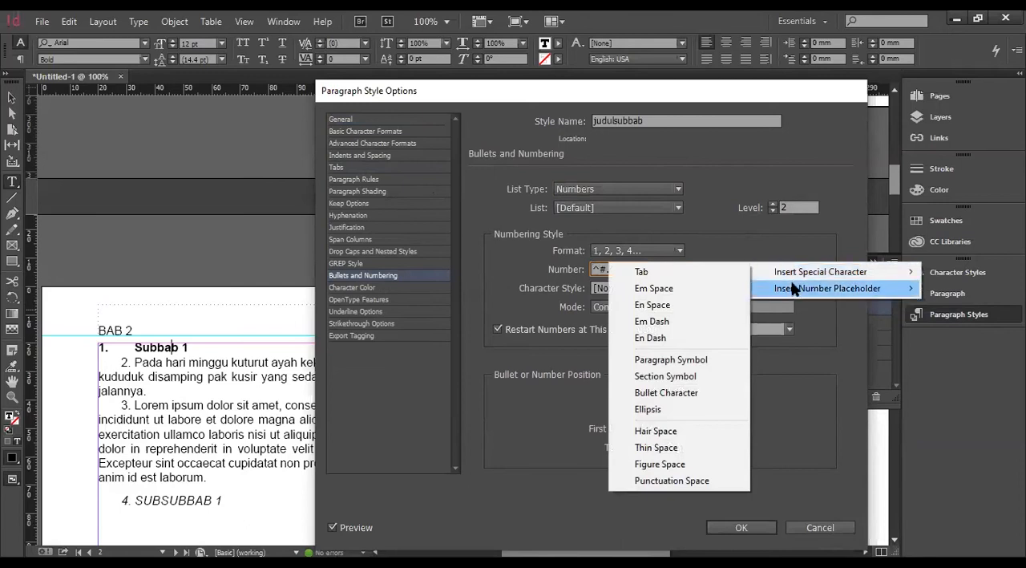
pyautogui.click(681, 308)
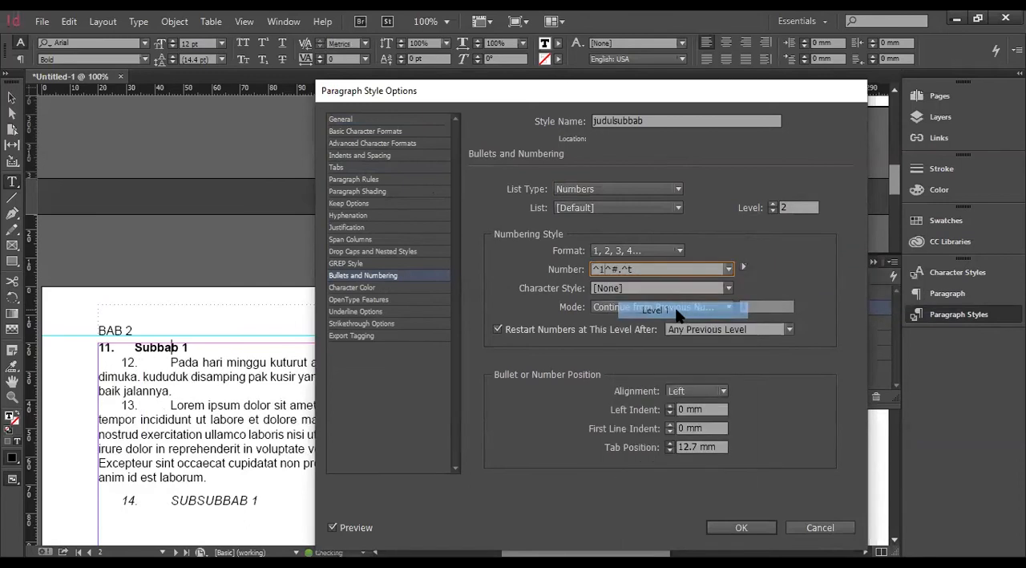
pyautogui.write('.')
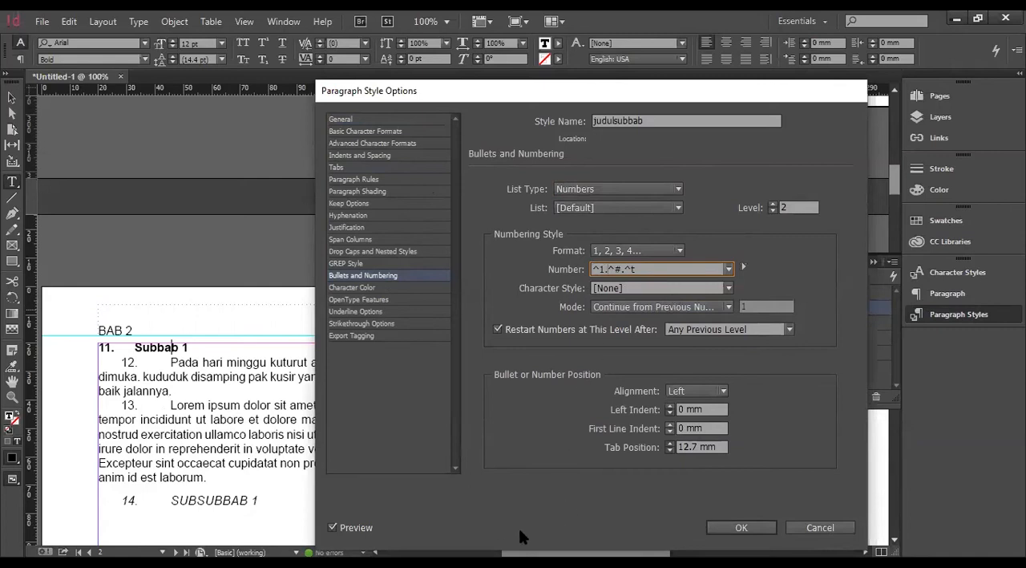
pyautogui.click(731, 526)
pyautogui.click(105, 349)
# Set the List Type to None in kontensubbab, the style of the body paragraphs under Subbab 1, and save it.
pyautogui.scroll(-2, 170, 389)
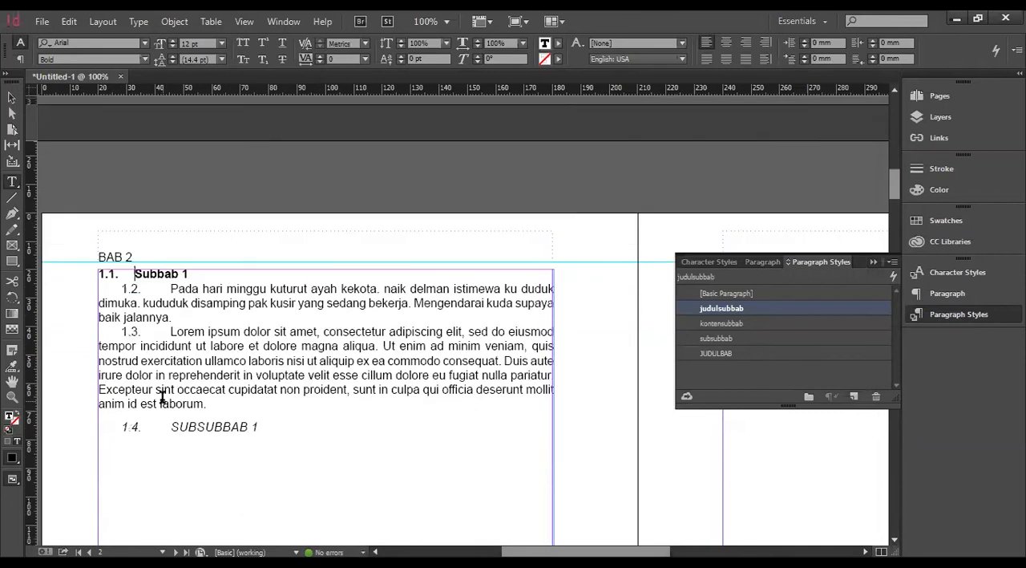
pyautogui.scroll(1, 133, 334)
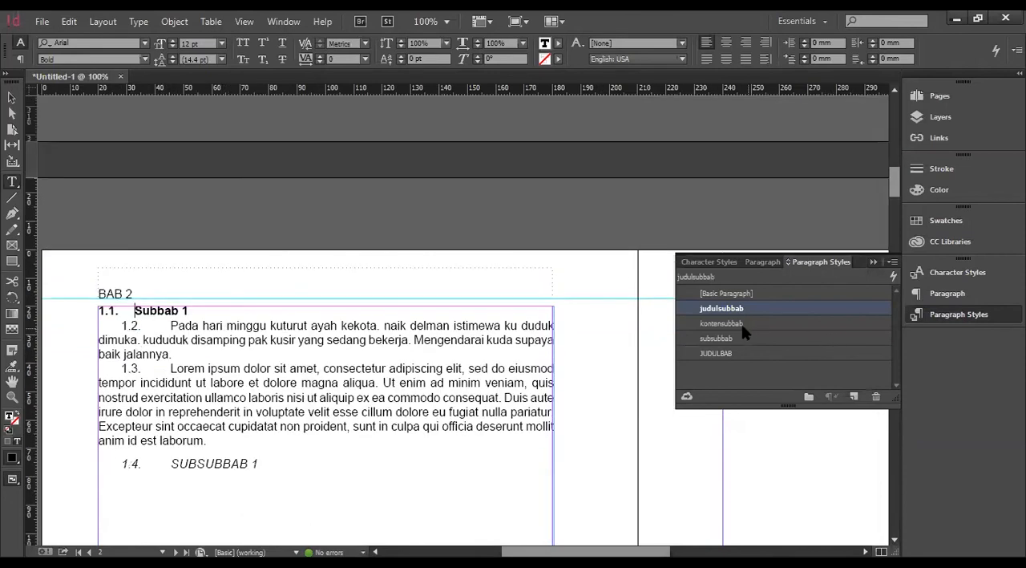
pyautogui.click(256, 339)
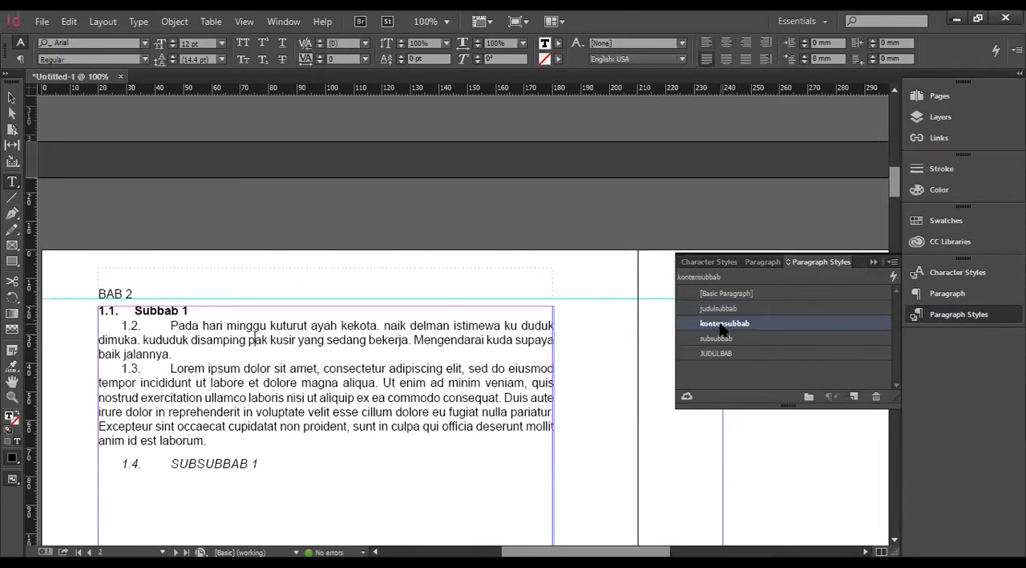
pyautogui.doubleClick(702, 327)
pyautogui.click(405, 275)
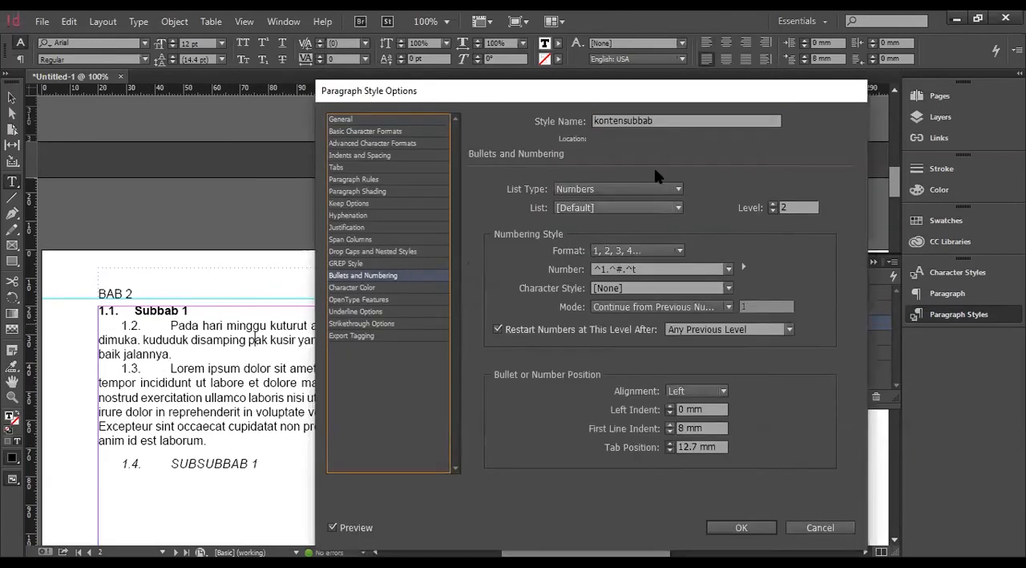
pyautogui.click(630, 190)
pyautogui.click(630, 200)
pyautogui.click(761, 527)
pyautogui.click(158, 311)
# Set the List Type to Numbers at level 3 in subsubbab, the paragraph style of the SUBSUBBAB 1 heading.
pyautogui.click(161, 463)
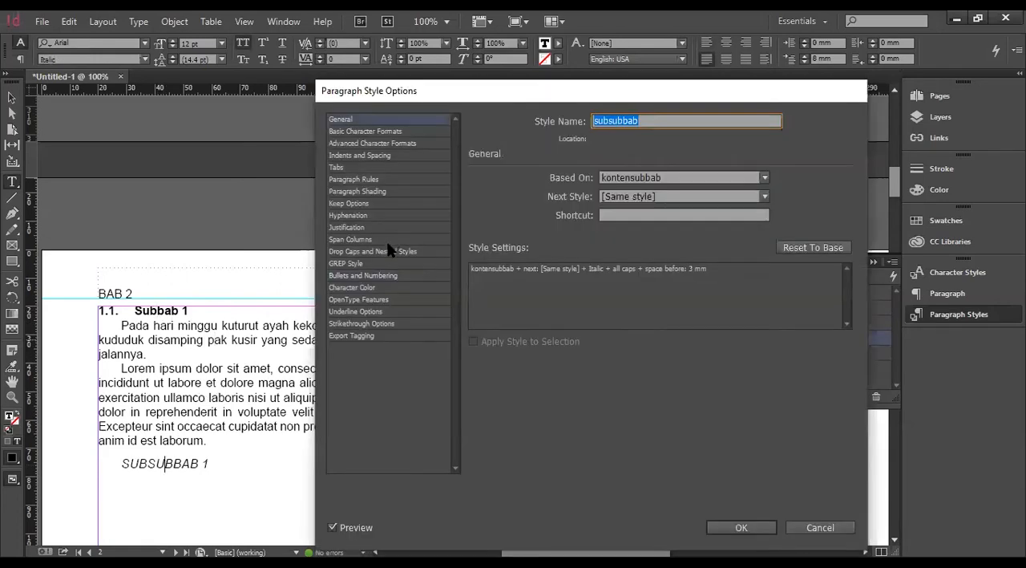
pyautogui.click(383, 276)
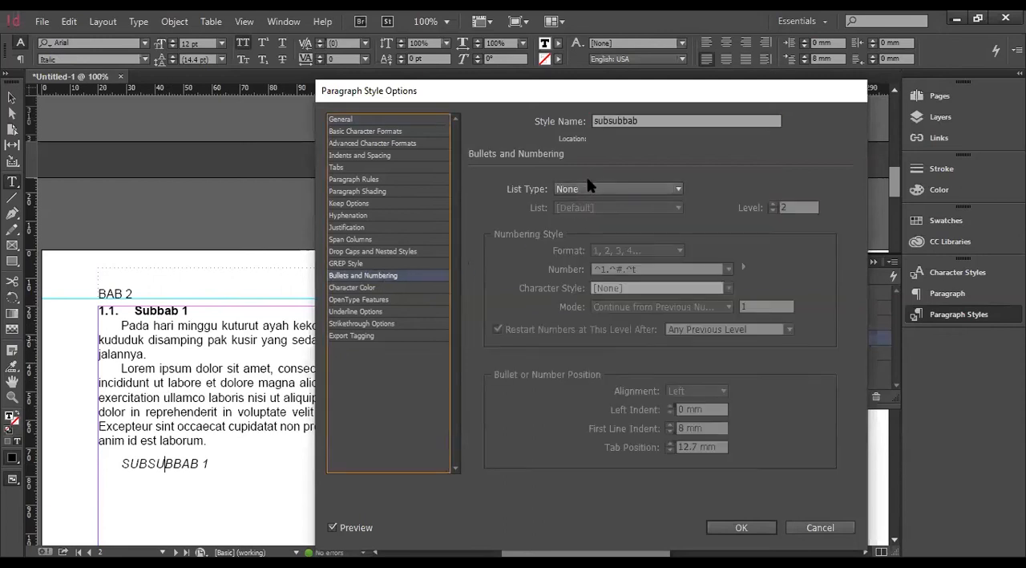
pyautogui.click(608, 186)
pyautogui.click(596, 234)
pyautogui.click(772, 203)
# Insert the Level 2 number placeholder and a period to make subsubbab's number format ^1.^2.^#.^t, and save the style.
pyautogui.click(610, 270)
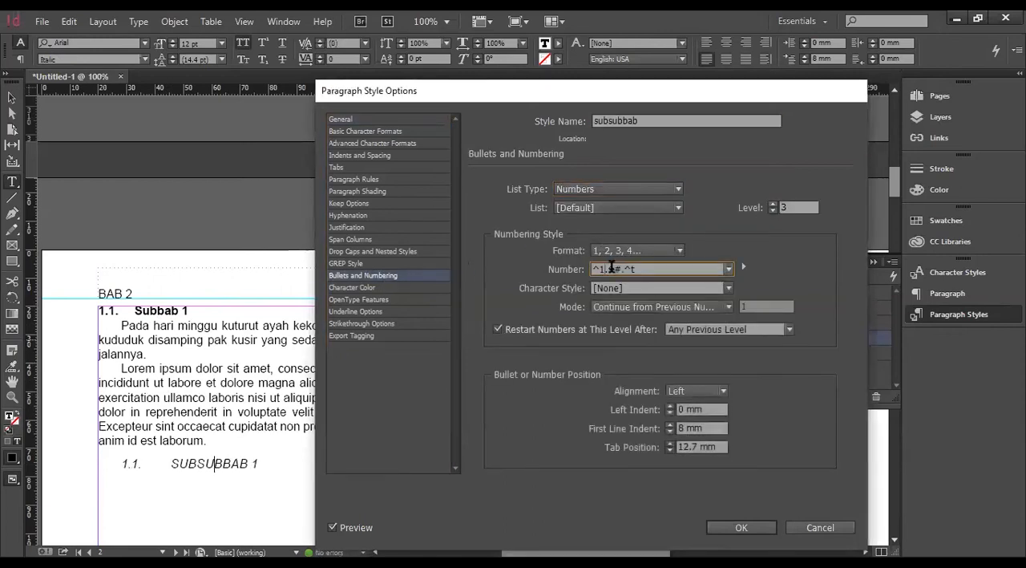
pyautogui.click(743, 266)
pyautogui.moveTo(793, 286)
pyautogui.click(663, 319)
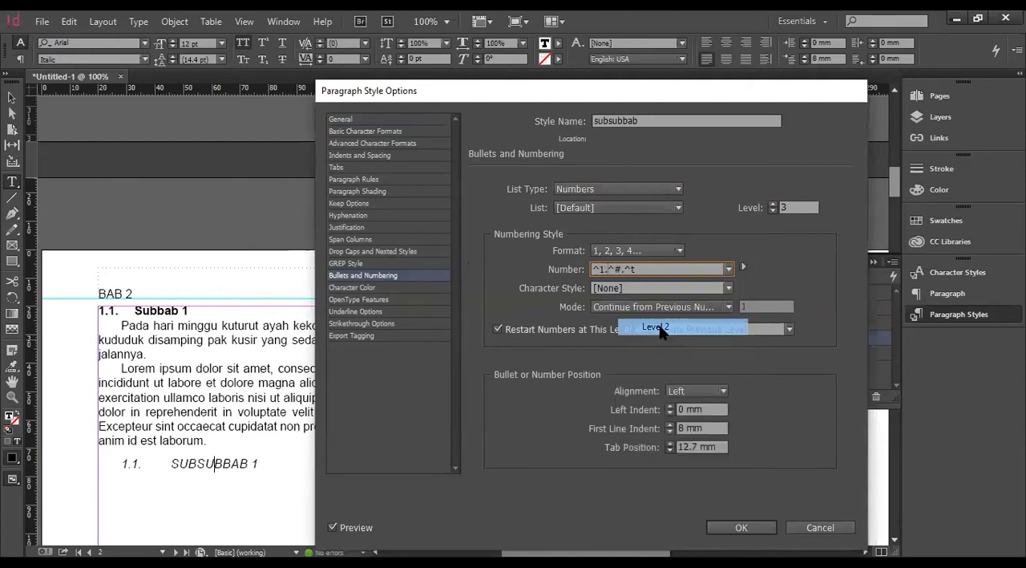
pyautogui.write('.^2')
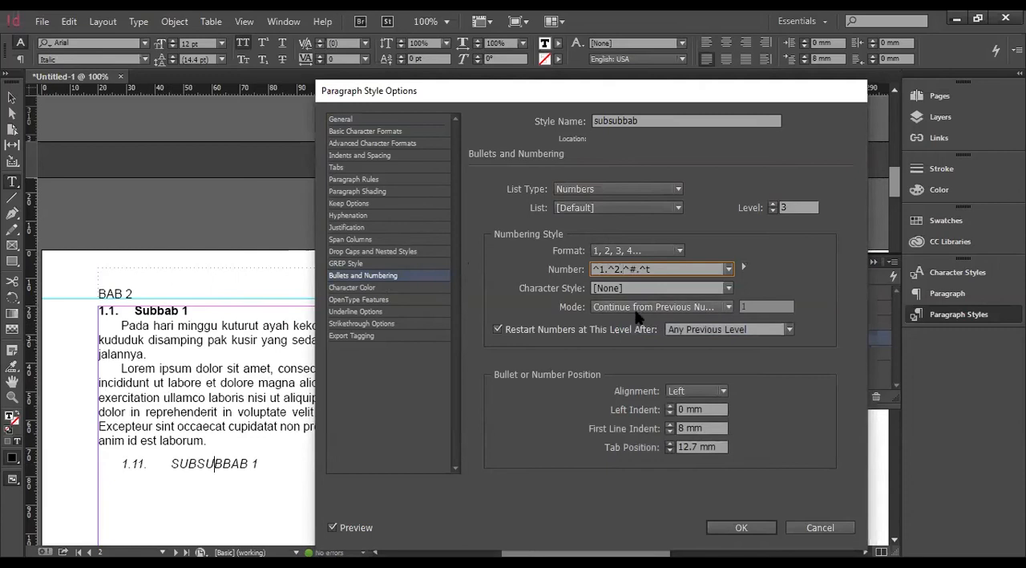
pyautogui.click(742, 528)
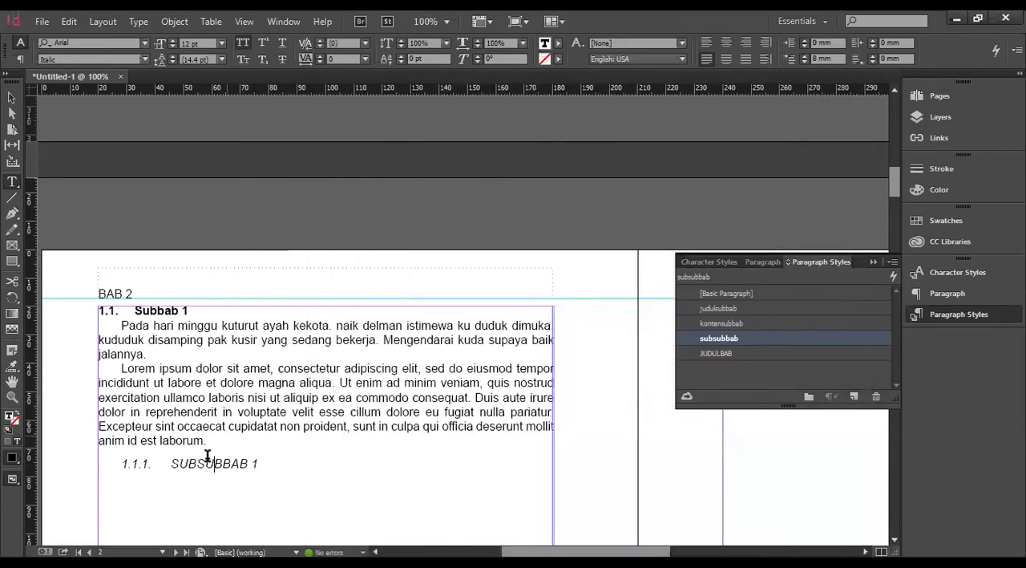
pyautogui.click(129, 464)
pyautogui.click(171, 311)
pyautogui.scroll(5, 401, 367)
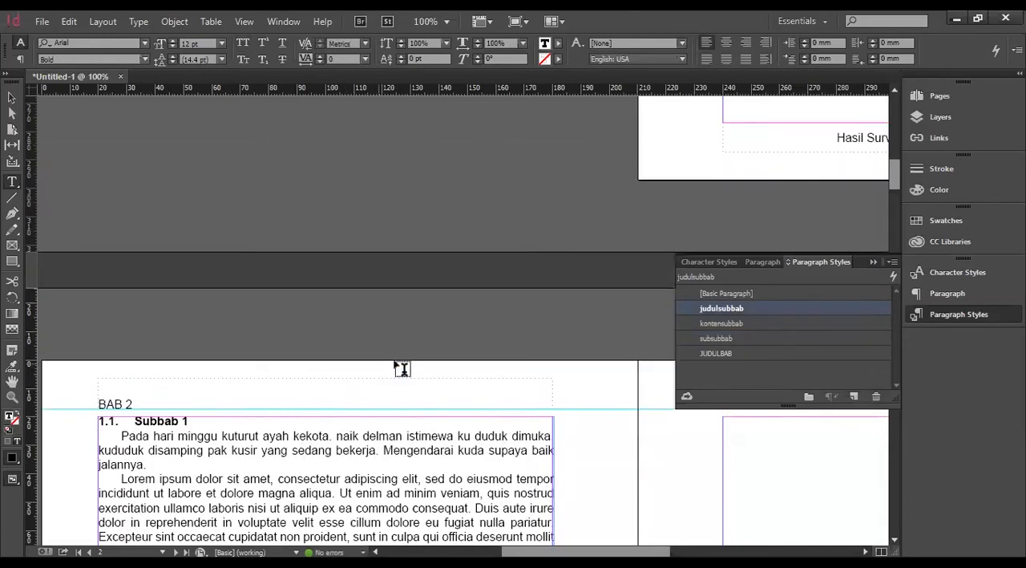
pyautogui.scroll(2, 599, 275)
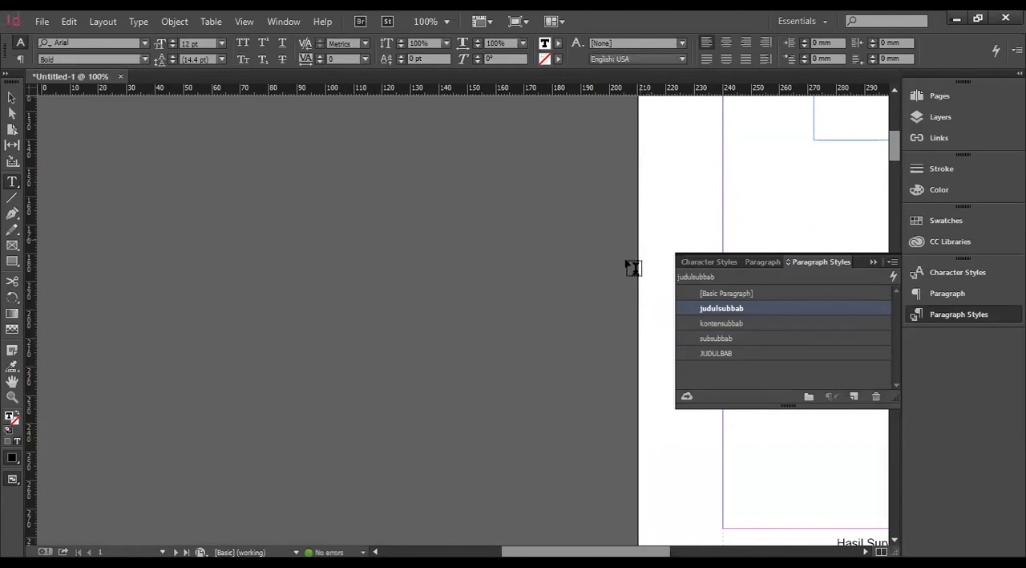
pyautogui.scroll(-4, 449, 353)
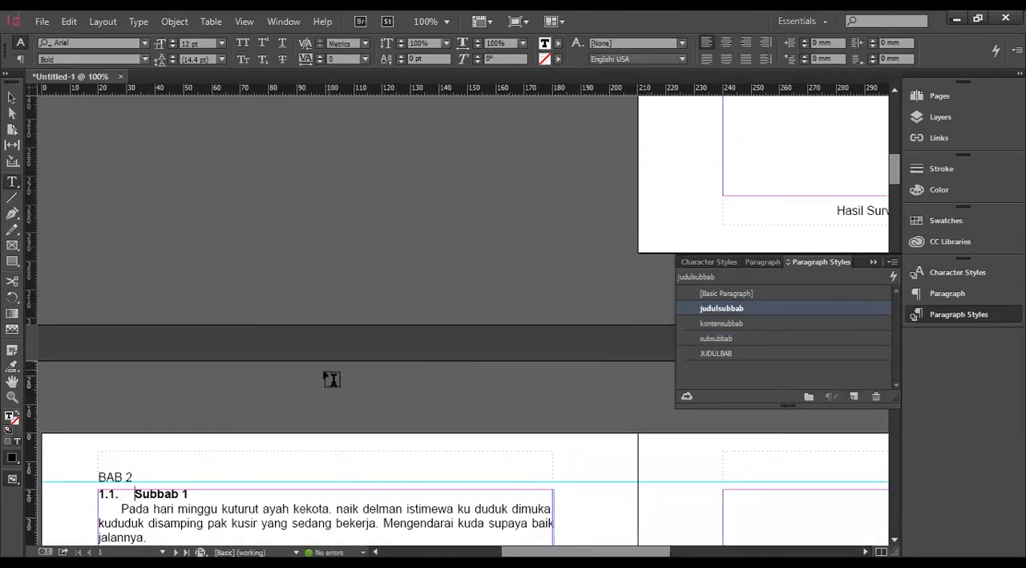
pyautogui.scroll(-2, 332, 373)
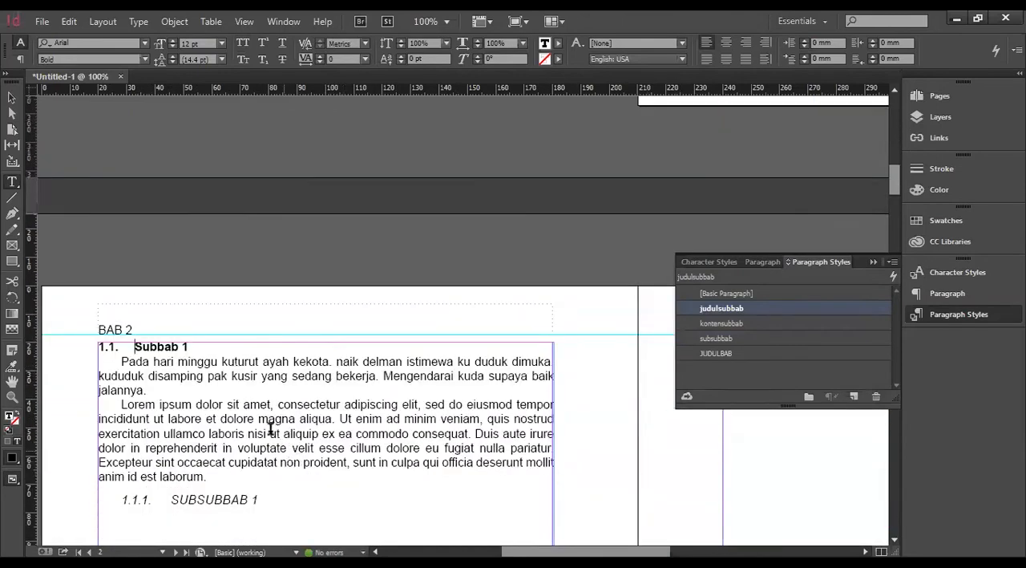
# Add the caption line "tabel 1. Tabel bla-bla asem bla asem bla" and blank lines below it, after the first body paragraph under Subbab 1.
pyautogui.scroll(-2, 270, 430)
pyautogui.click(242, 273)
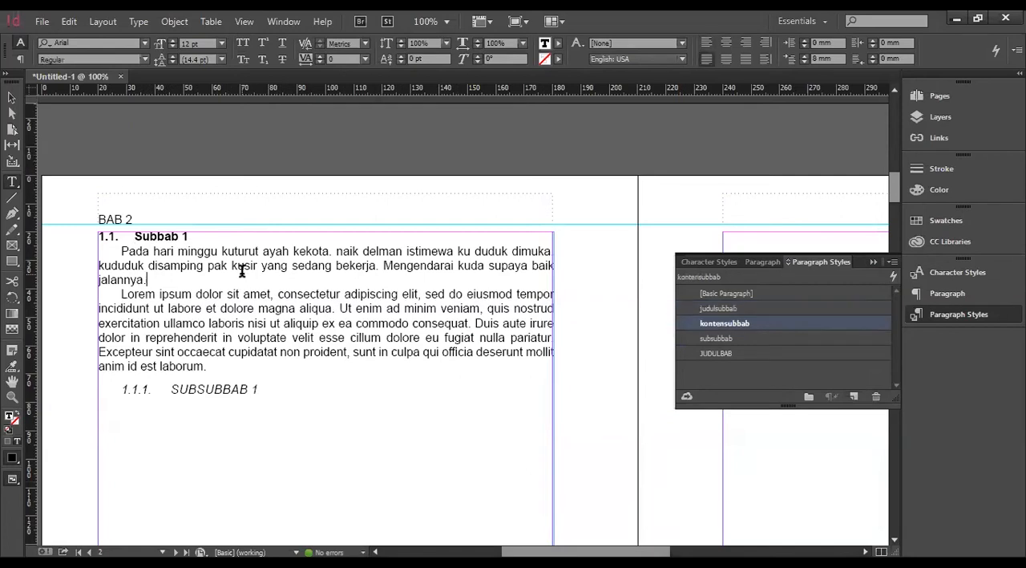
pyautogui.press('Return')
pyautogui.write('tabe')
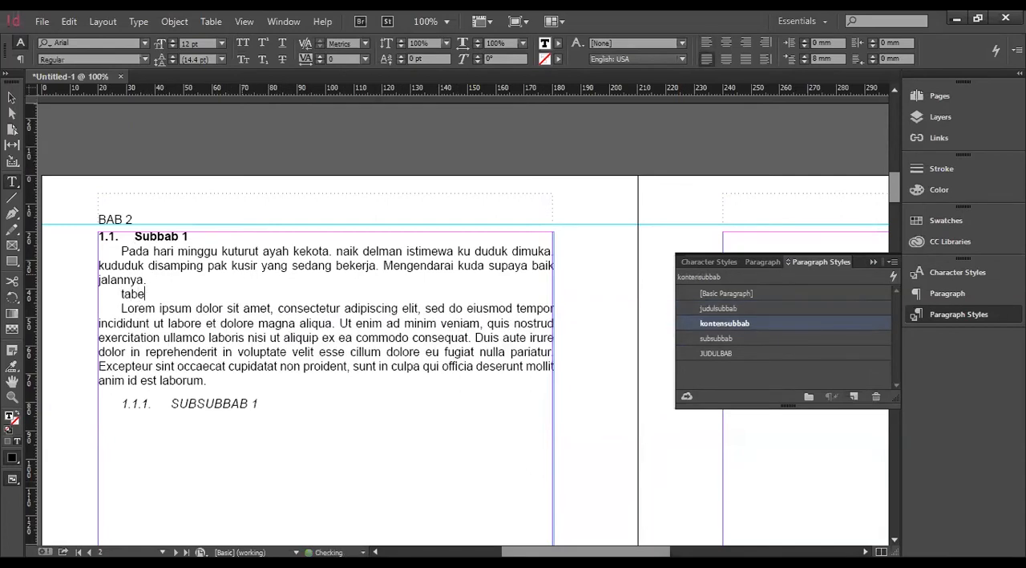
pyautogui.write('l 1. Tabel bla-bla asem bla asem bl')
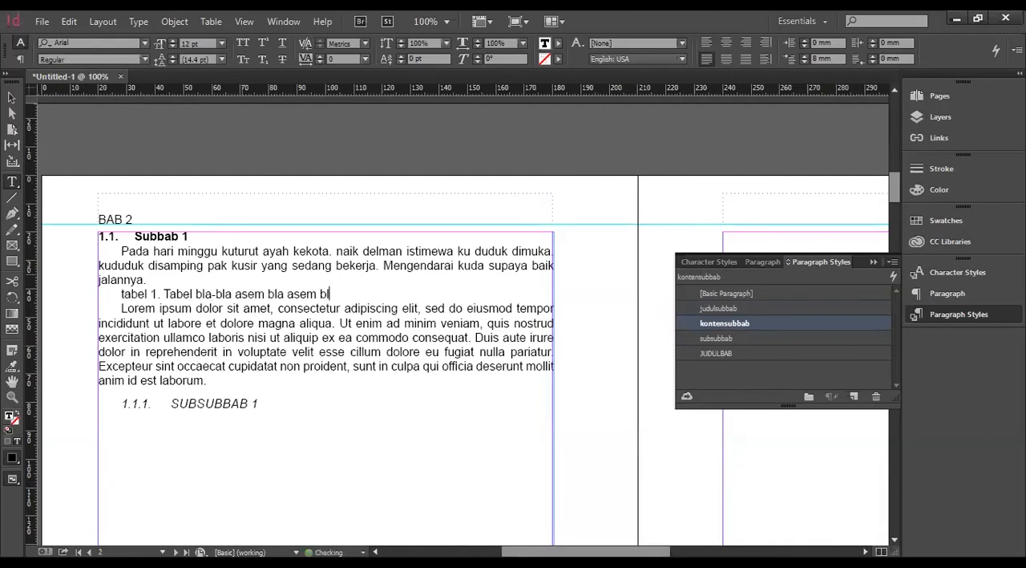
pyautogui.write('a')
pyautogui.press('Return')
pyautogui.press('Return')
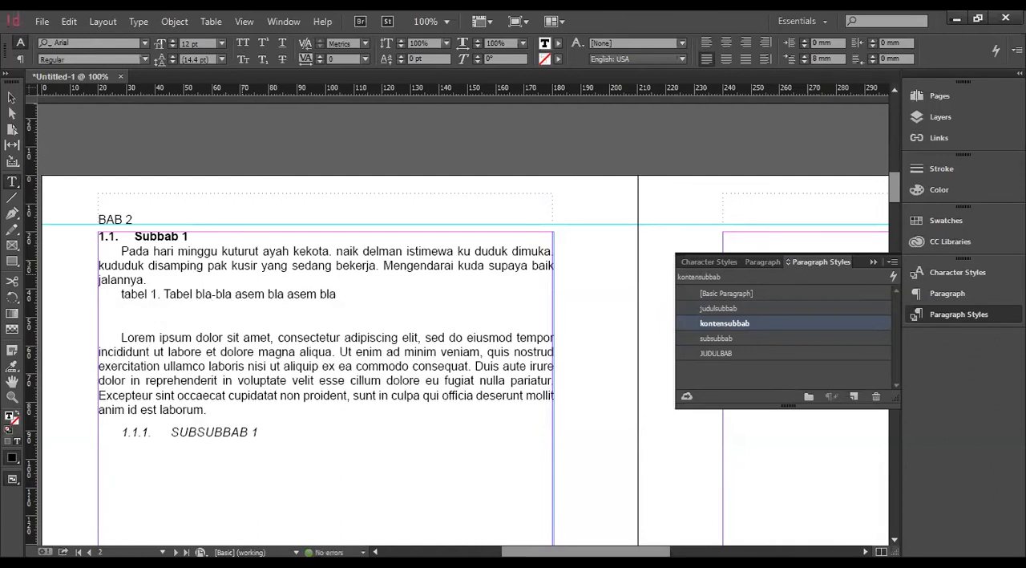
# Create a paragraph style named judul tabel from the table caption line and save it.
pyautogui.click(179, 295)
pyautogui.click(854, 396)
pyautogui.click(761, 337)
pyautogui.doubleClick(730, 338)
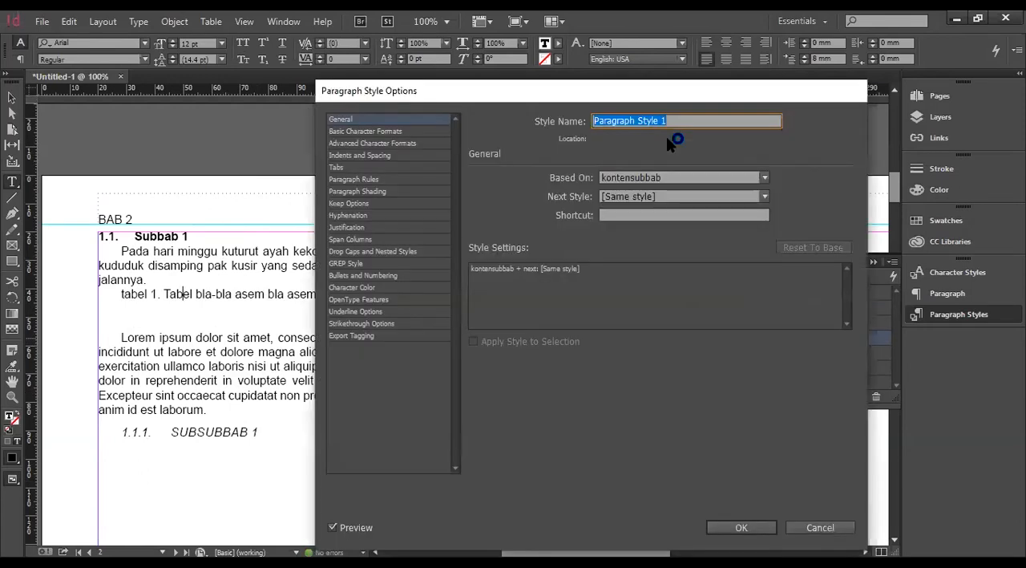
pyautogui.write('judul tabel')
pyautogui.click(738, 525)
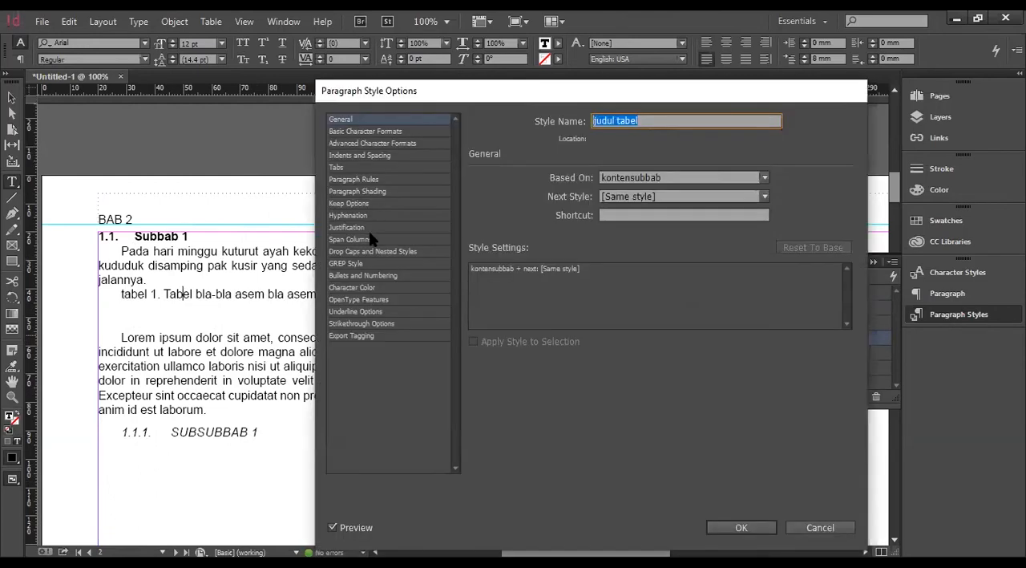
# Set judul tabel's List Type to Numbers with the number format Tabel ^#.^t, keeping the [Default] list, and save the style.
pyautogui.click(374, 275)
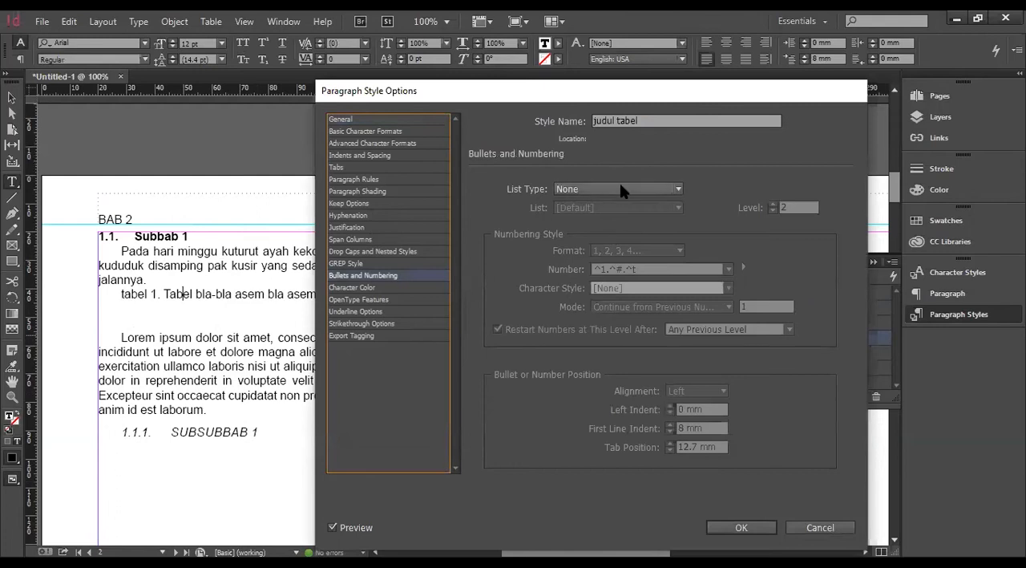
pyautogui.click(622, 189)
pyautogui.click(603, 229)
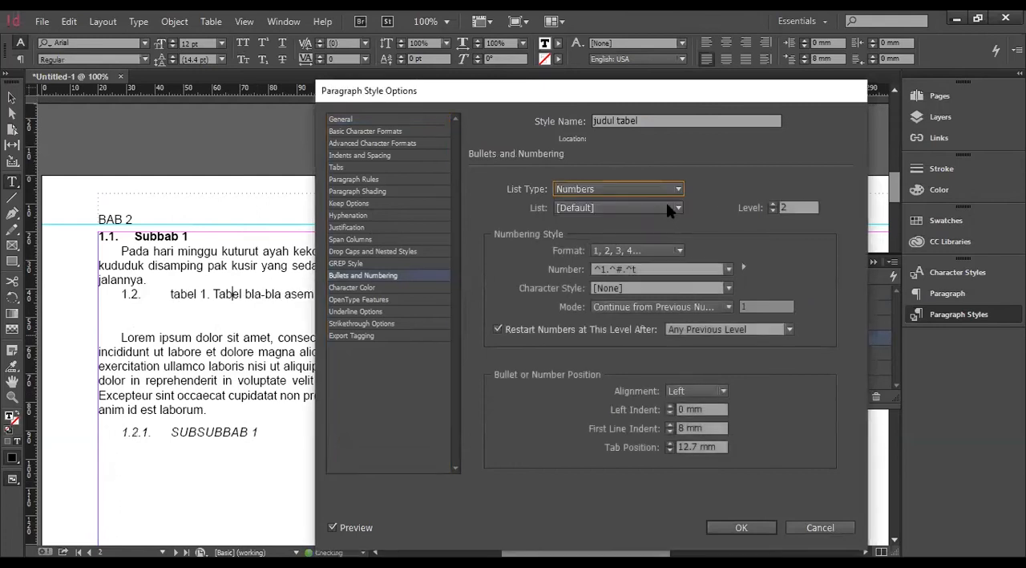
pyautogui.click(644, 207)
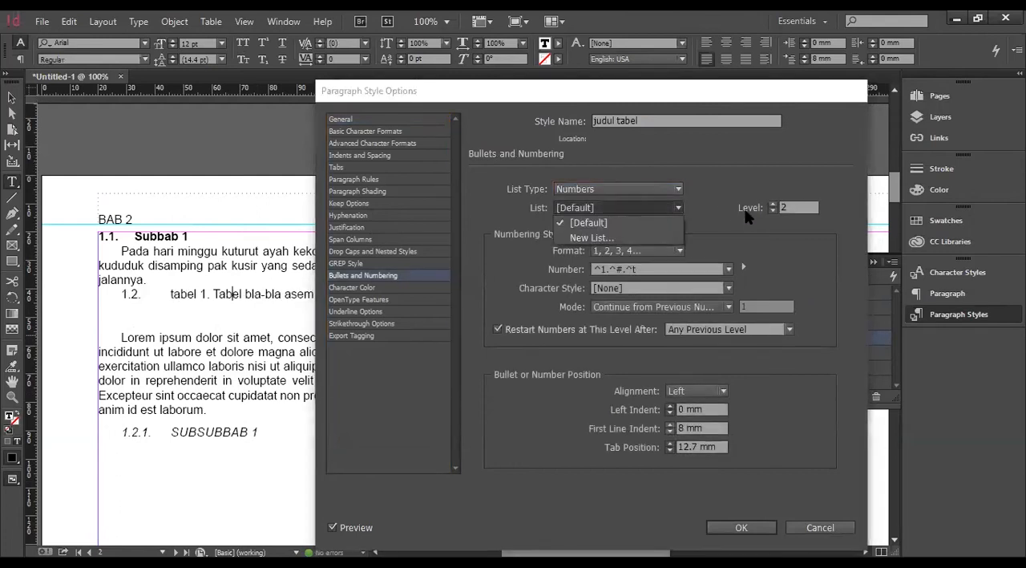
pyautogui.click(621, 219)
pyautogui.click(611, 269)
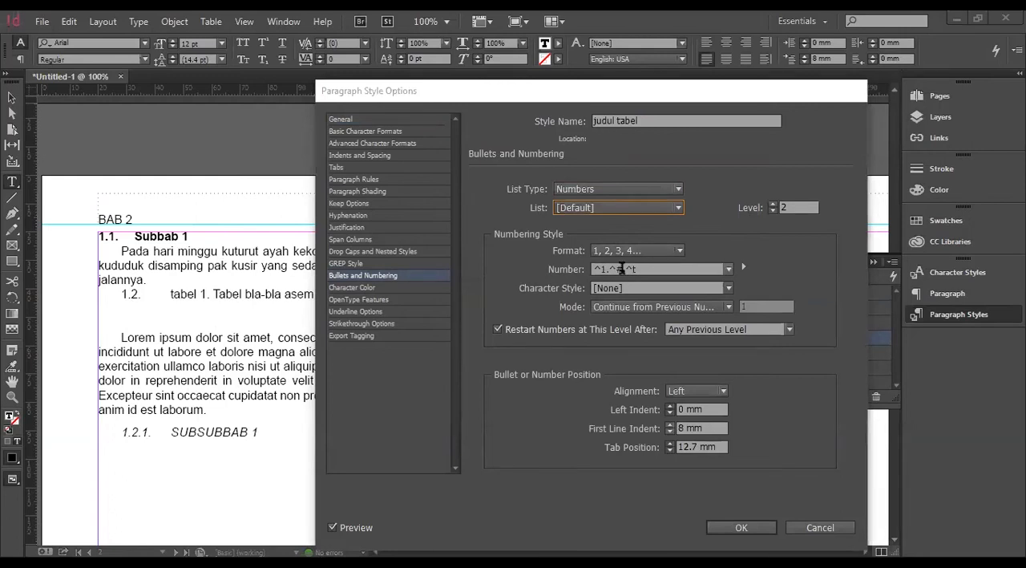
pyautogui.moveTo(610, 268); pyautogui.dragTo(577, 270)
pyautogui.write('Tabel')
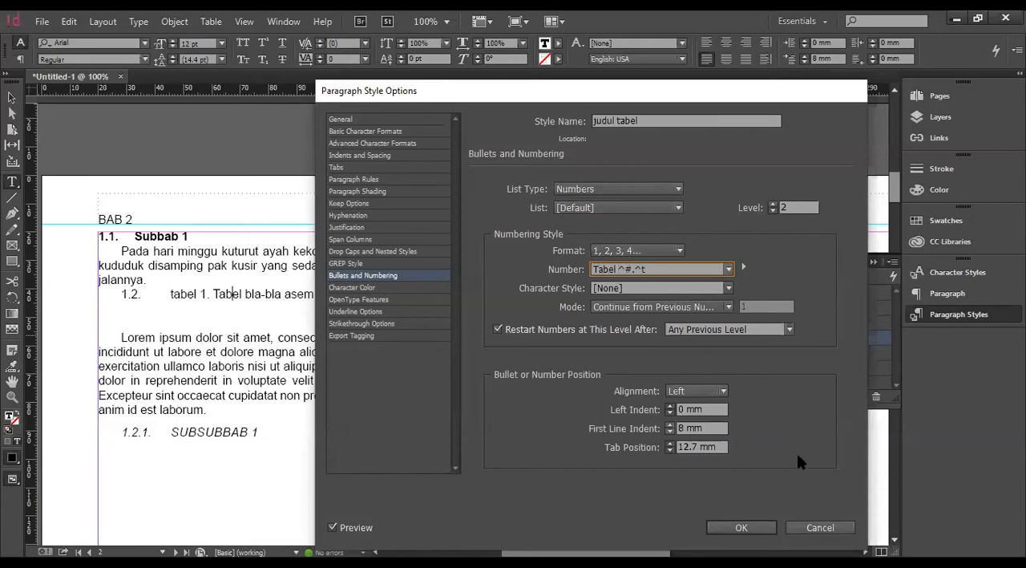
pyautogui.click(742, 526)
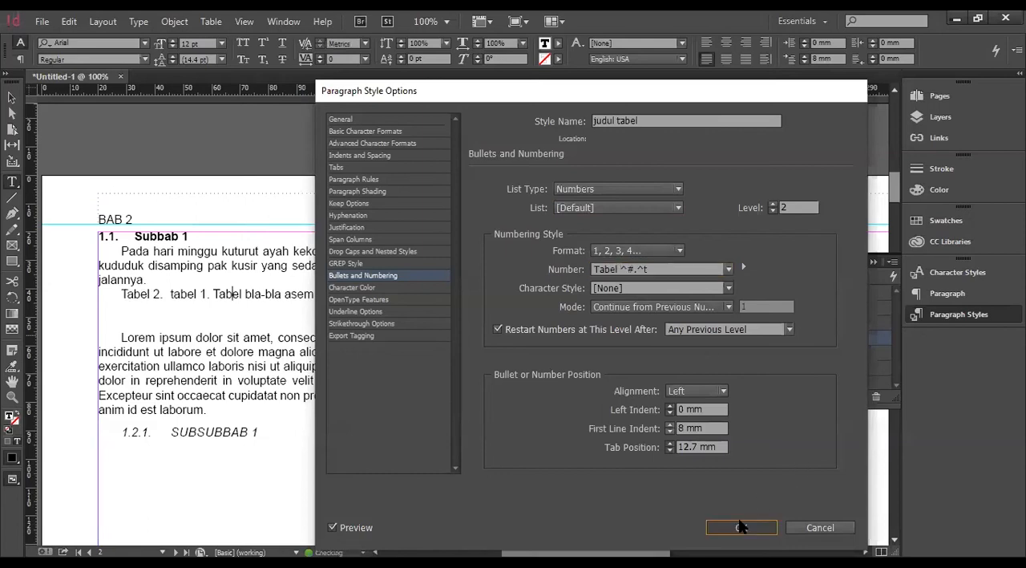
# Delete the manually written "tabel 1." from the start of the table caption text.
pyautogui.moveTo(214, 294); pyautogui.dragTo(168, 290)
pyautogui.press('BackSpace')
pyautogui.hotkey('shift', 'End')
pyautogui.click(142, 292)
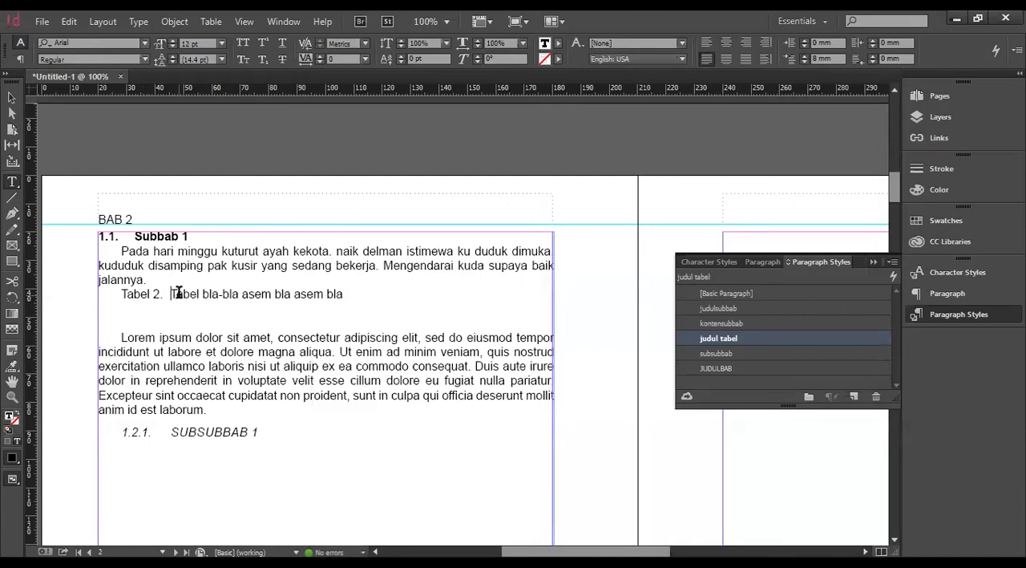
# Create a new list named pembabakan for JUDULBAB, the paragraph style of the BAB I heading, and save the style.
pyautogui.scroll(4, 385, 306)
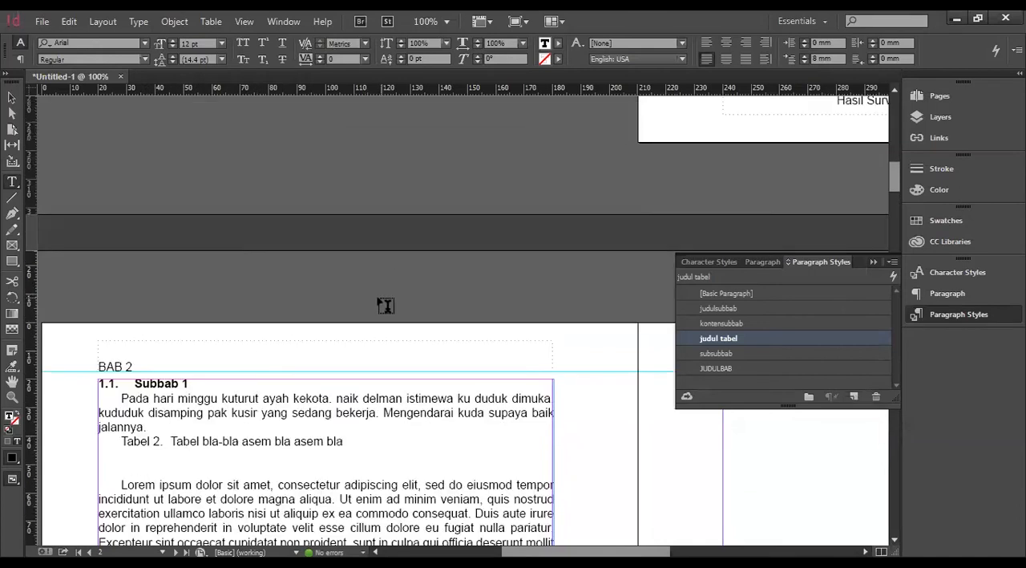
pyautogui.scroll(4, 552, 275)
pyautogui.hscroll(-5, 619, 224)
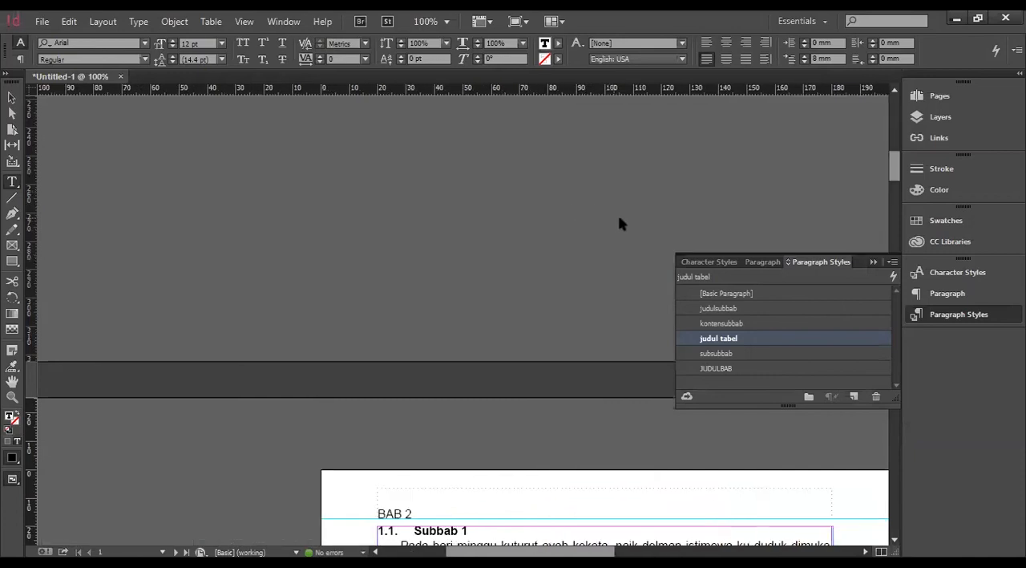
pyautogui.hscroll(10, 641, 211)
pyautogui.scroll(8, 660, 211)
pyautogui.click(593, 158)
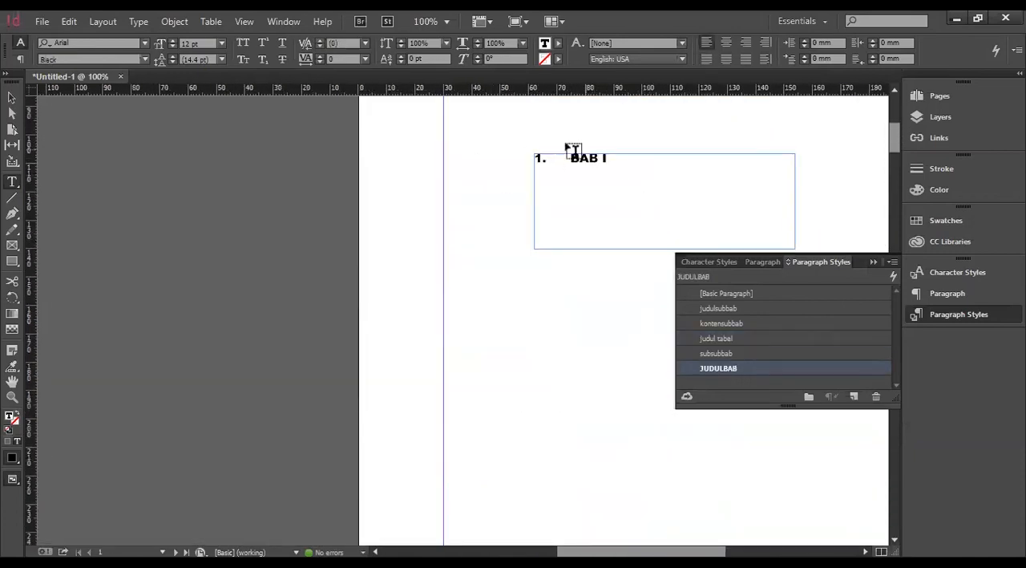
pyautogui.doubleClick(719, 368)
pyautogui.click(383, 277)
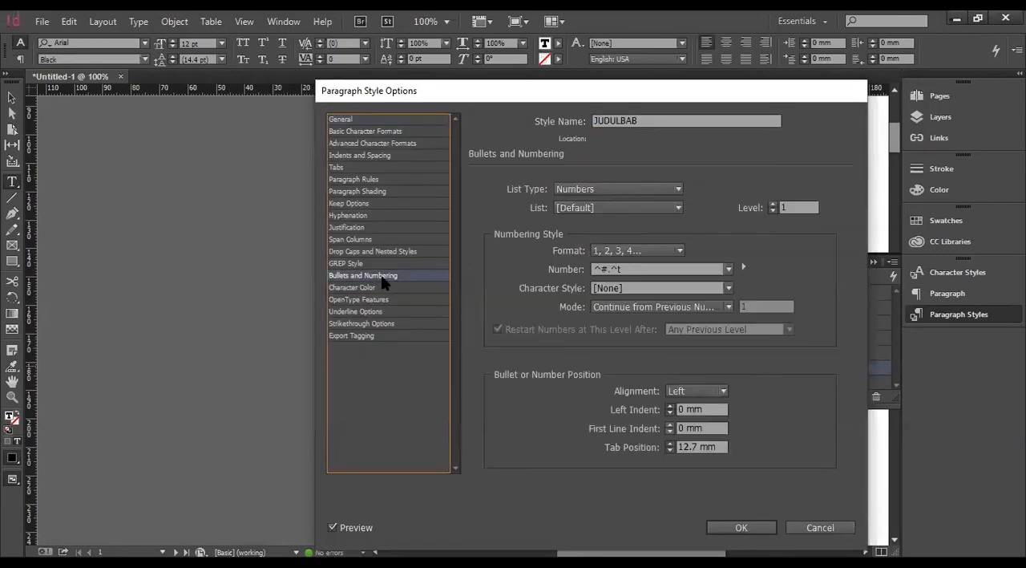
pyautogui.click(617, 205)
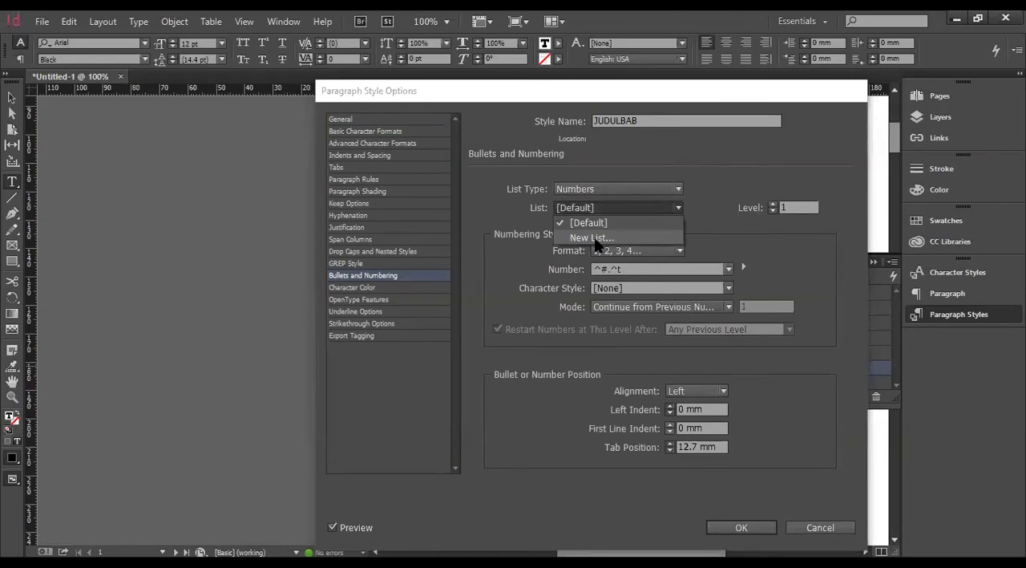
pyautogui.click(591, 238)
pyautogui.write('daf')
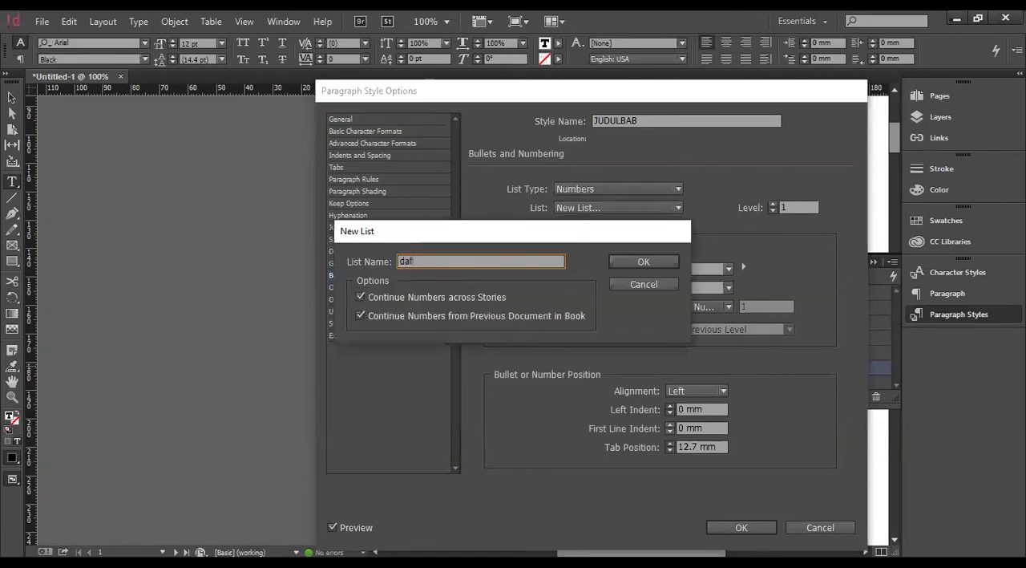
pyautogui.write('tar ba')
pyautogui.hotkey('ctrl', 'a')
pyautogui.write('PEMB')
pyautogui.press('BackSpace')
pyautogui.press('BackSpace')
pyautogui.press('BackSpace')
pyautogui.press('BackSpace')
pyautogui.write('p')
pyautogui.click(657, 260)
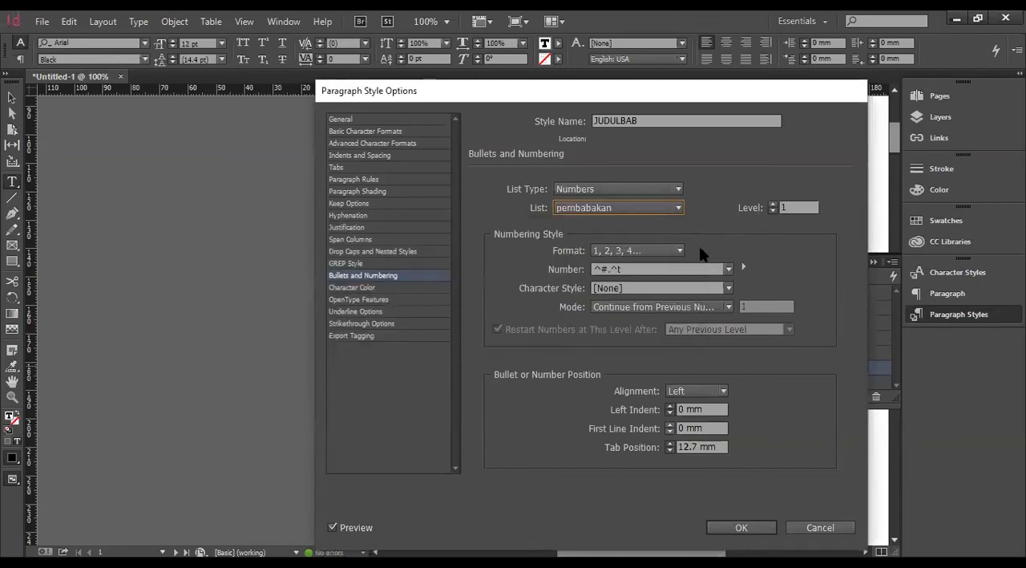
pyautogui.click(737, 526)
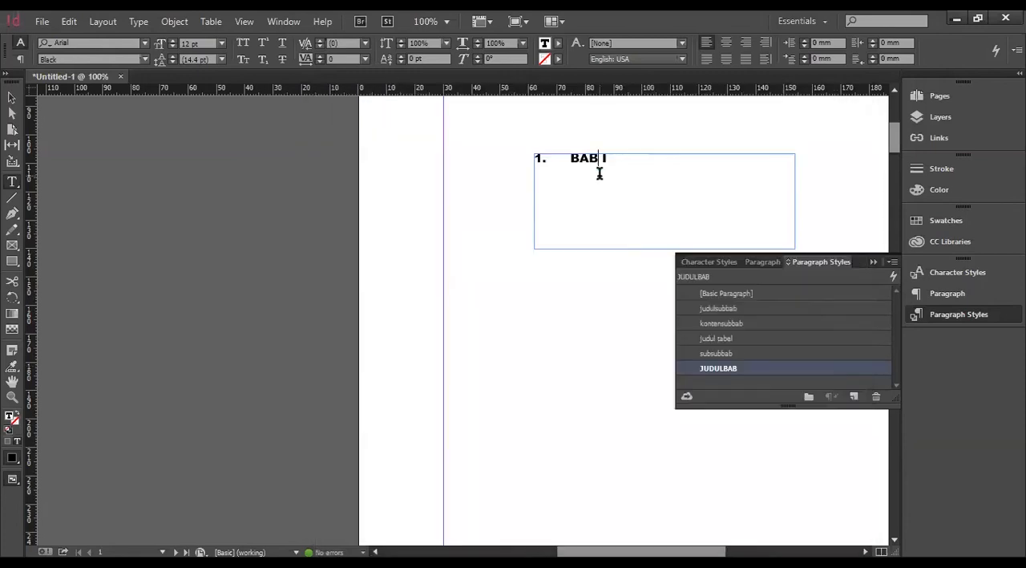
# Assign the pembabakan list to judulsubbab, the paragraph style of the Subbab 1 heading, and save the style.
pyautogui.scroll(-10, 481, 359)
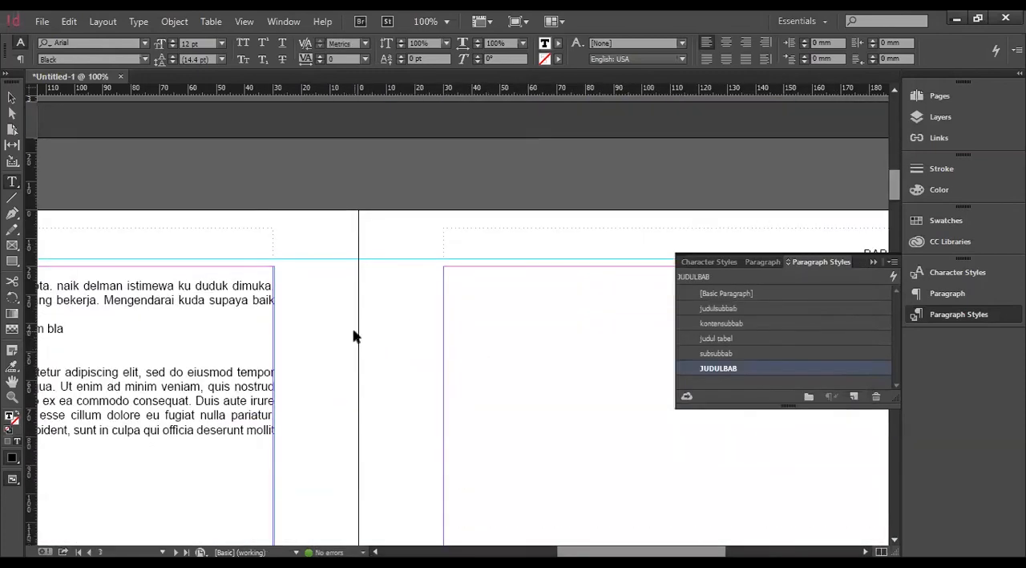
pyautogui.hscroll(-6, 356, 336)
pyautogui.click(353, 330)
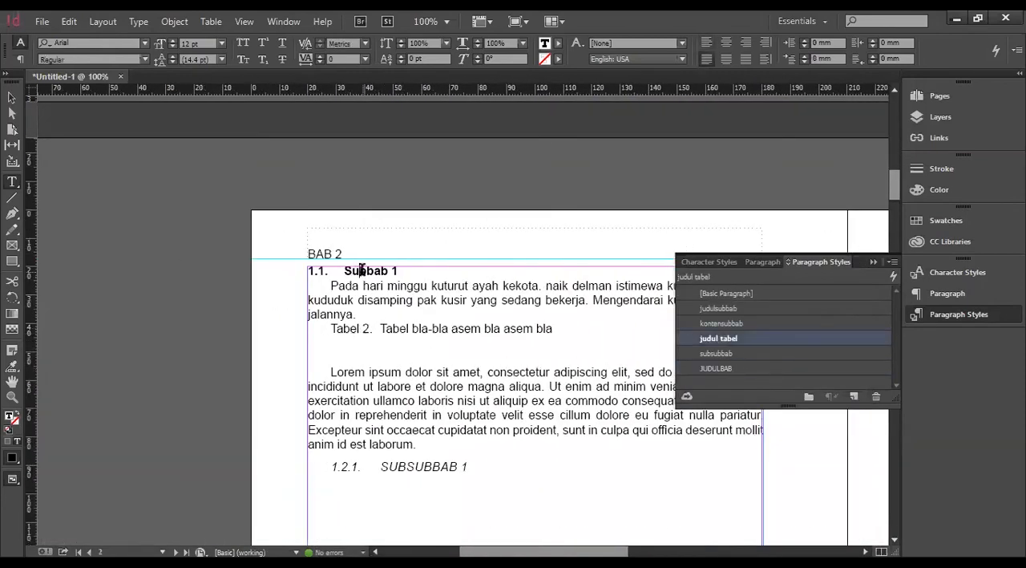
pyautogui.click(361, 271)
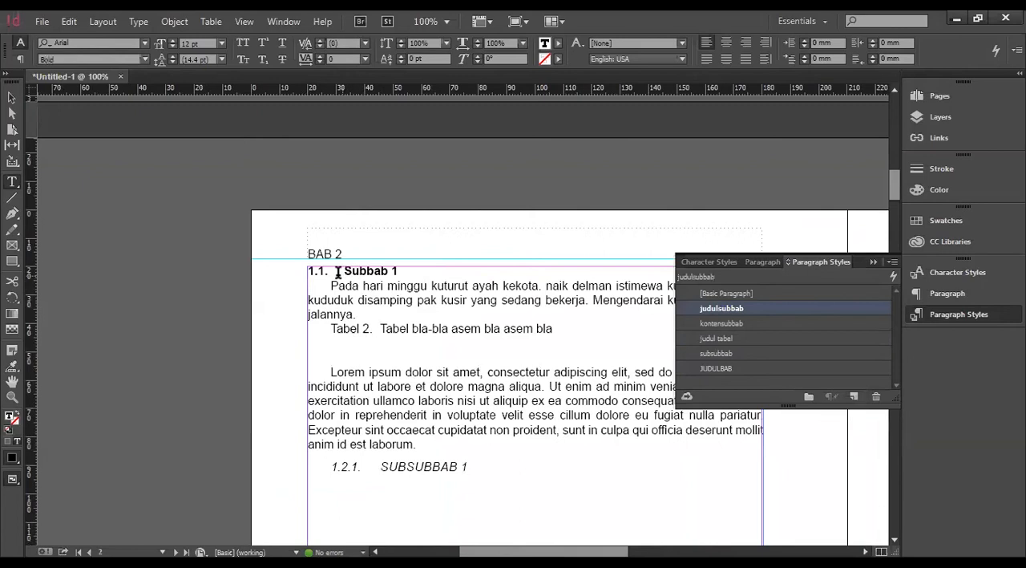
pyautogui.doubleClick(731, 309)
pyautogui.click(377, 275)
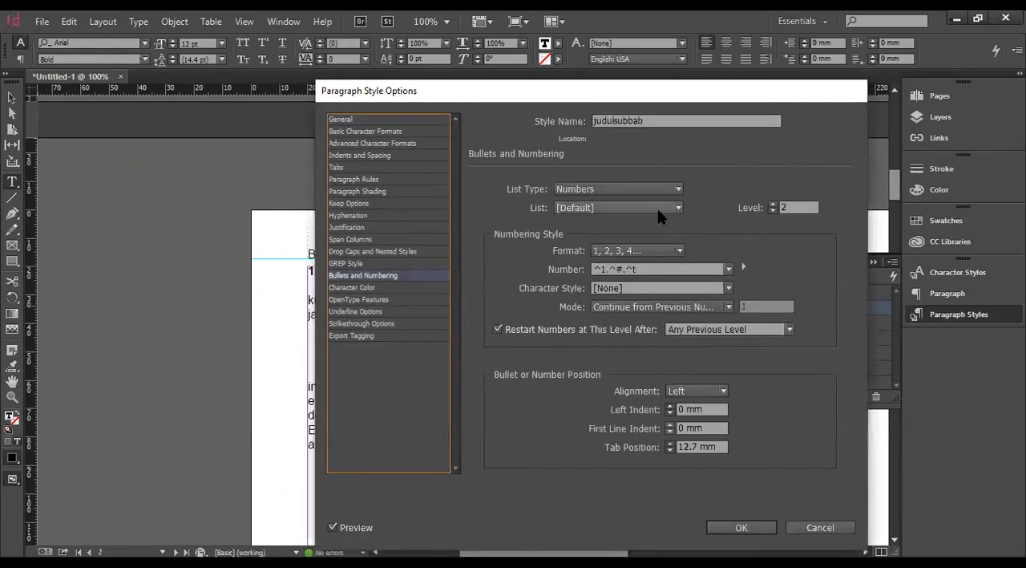
pyautogui.click(658, 207)
pyautogui.click(632, 238)
pyautogui.click(739, 528)
# Check which list is assigned in the numbering settings of subsubbab, the paragraph style of the SUBSUBBAB 1 heading.
pyautogui.click(400, 468)
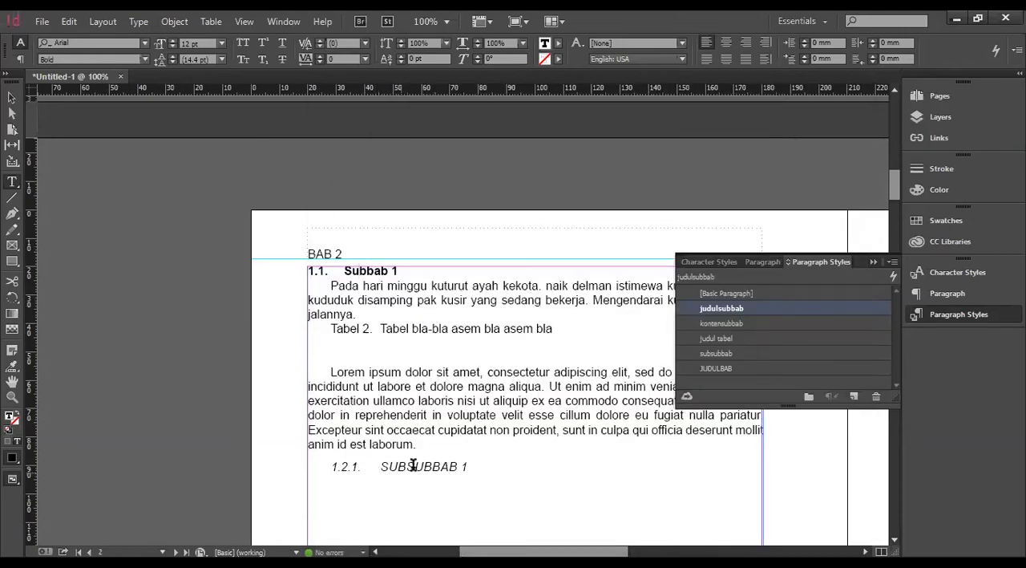
pyautogui.doubleClick(768, 353)
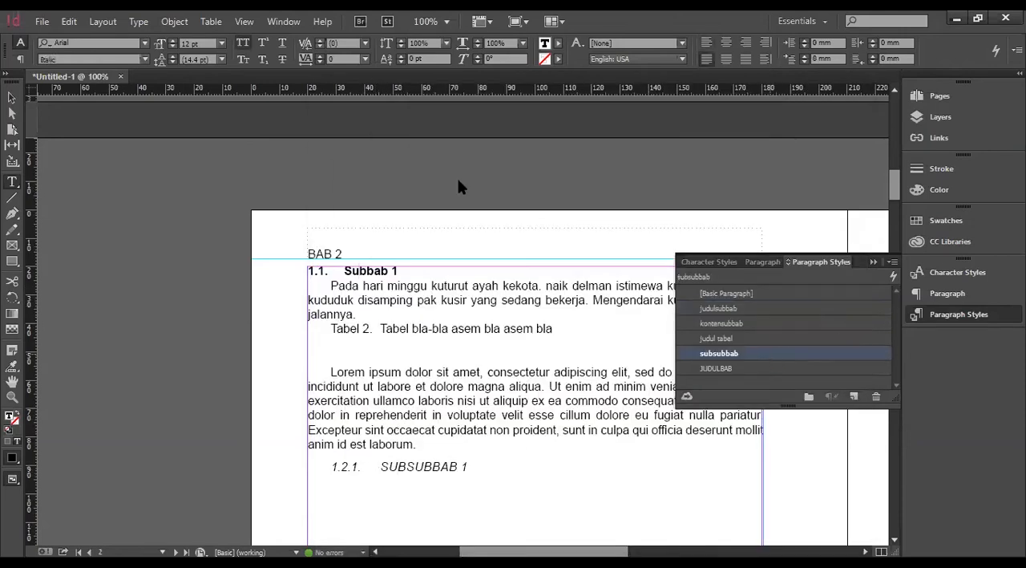
pyautogui.click(377, 275)
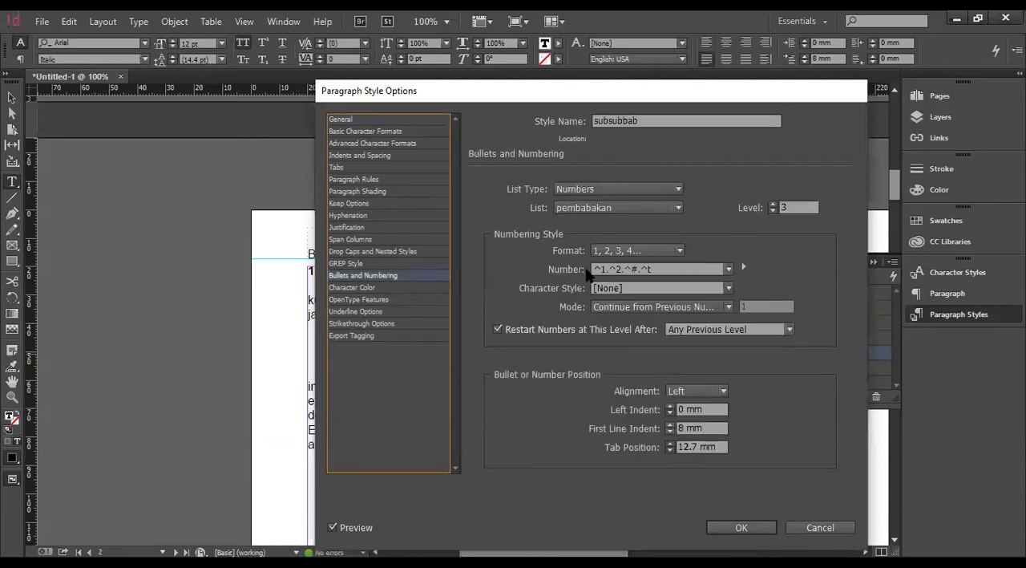
pyautogui.click(740, 527)
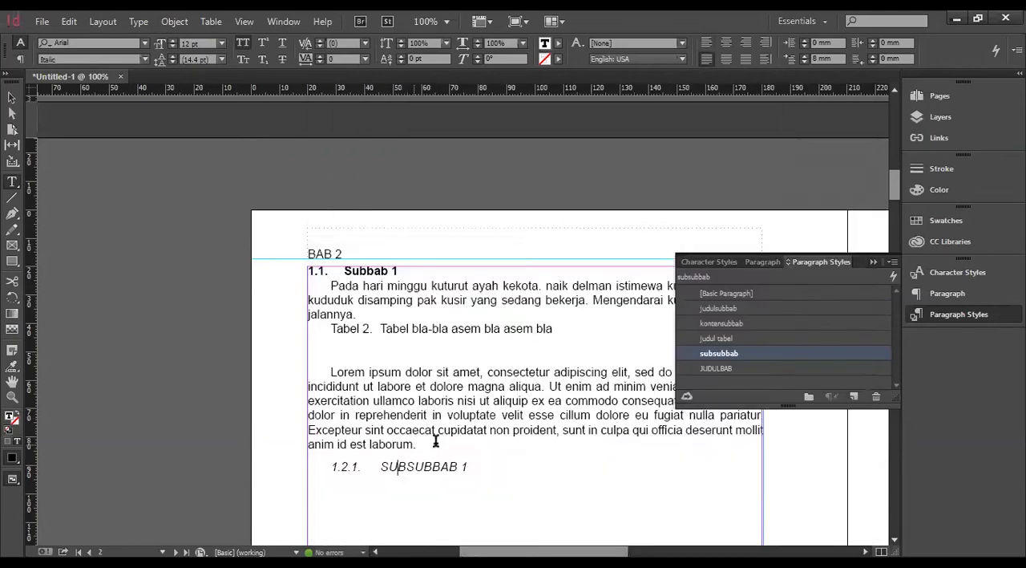
# Create a new list named daftartabel for judul tabel, the table caption style, lower its level by one, and save the style.
pyautogui.click(384, 328)
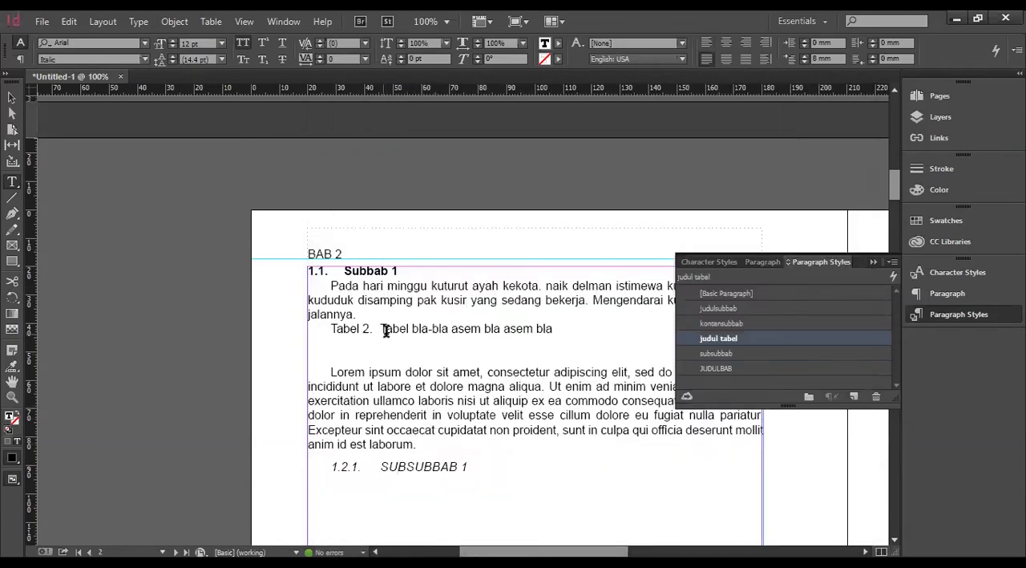
pyautogui.doubleClick(712, 339)
pyautogui.click(389, 275)
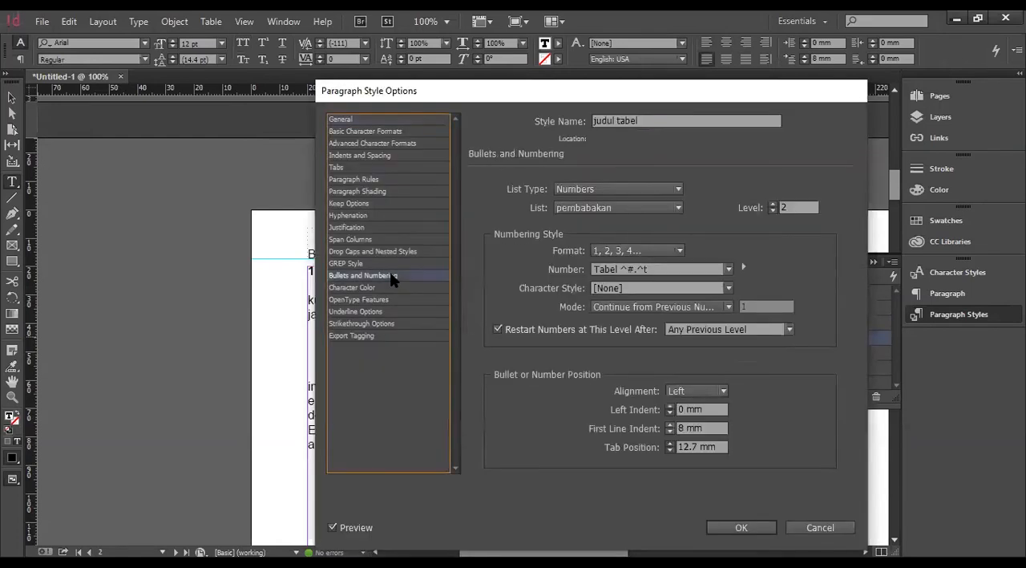
pyautogui.click(585, 218)
pyautogui.write('daftartabel')
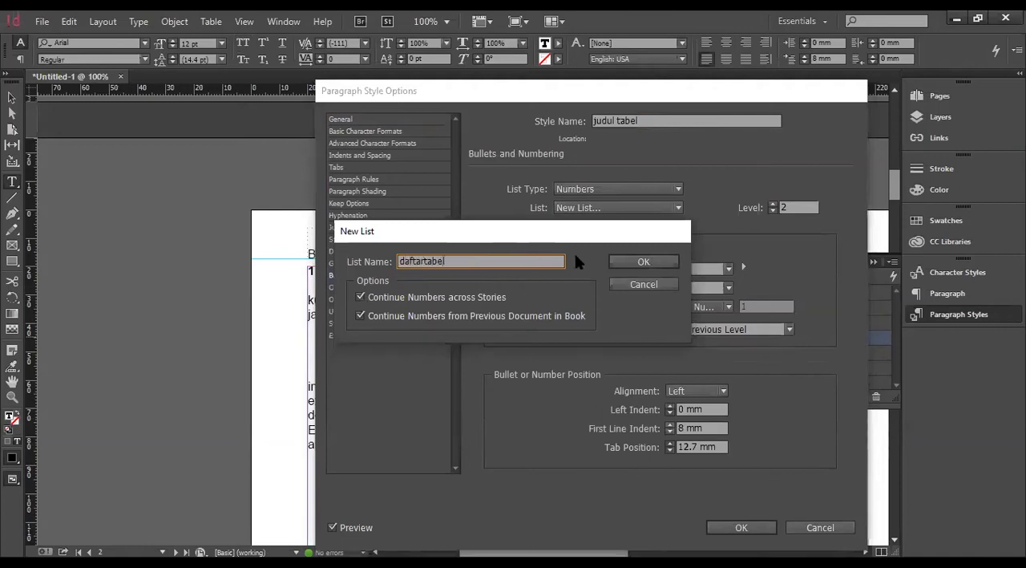
pyautogui.click(645, 261)
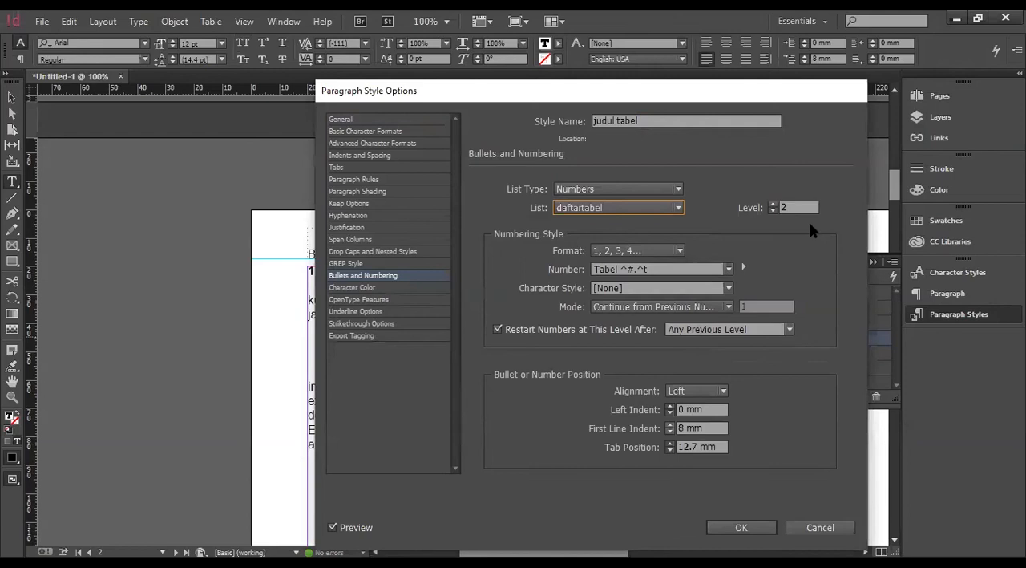
pyautogui.click(773, 211)
pyautogui.click(680, 270)
pyautogui.click(740, 527)
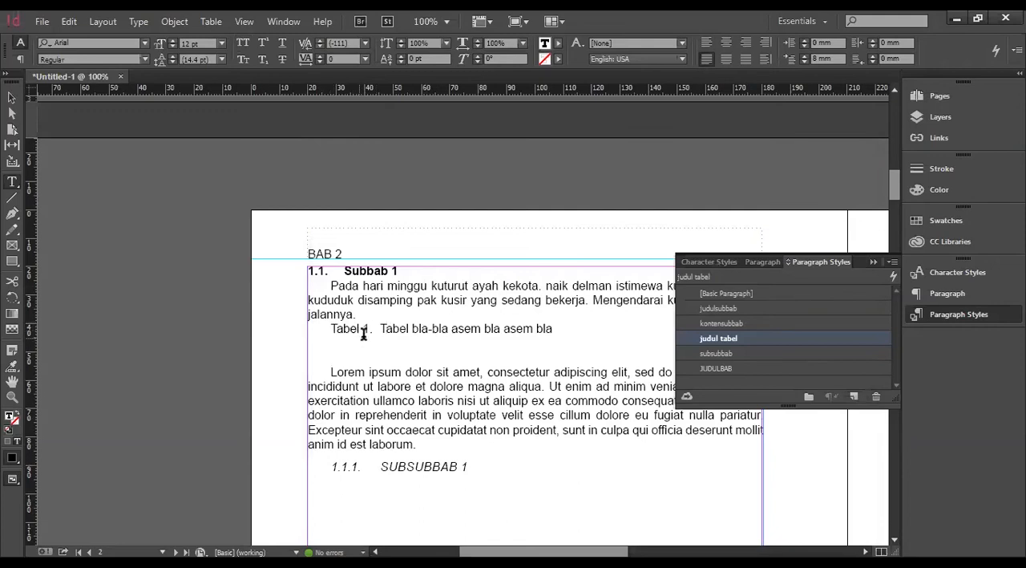
# Draw a text frame about 115 mm wide and 43 mm high on page 3, enter BAB 2, and apply the JUDULBAB paragraph style.
pyautogui.click(364, 330)
pyautogui.scroll(-3, 449, 388)
pyautogui.click(486, 385)
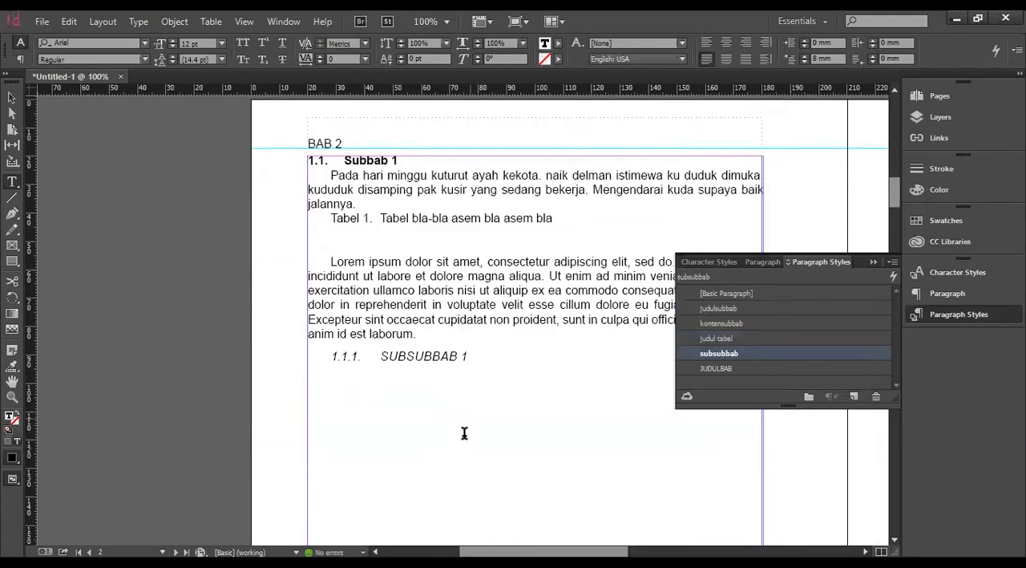
pyautogui.hscroll(7, 526, 340)
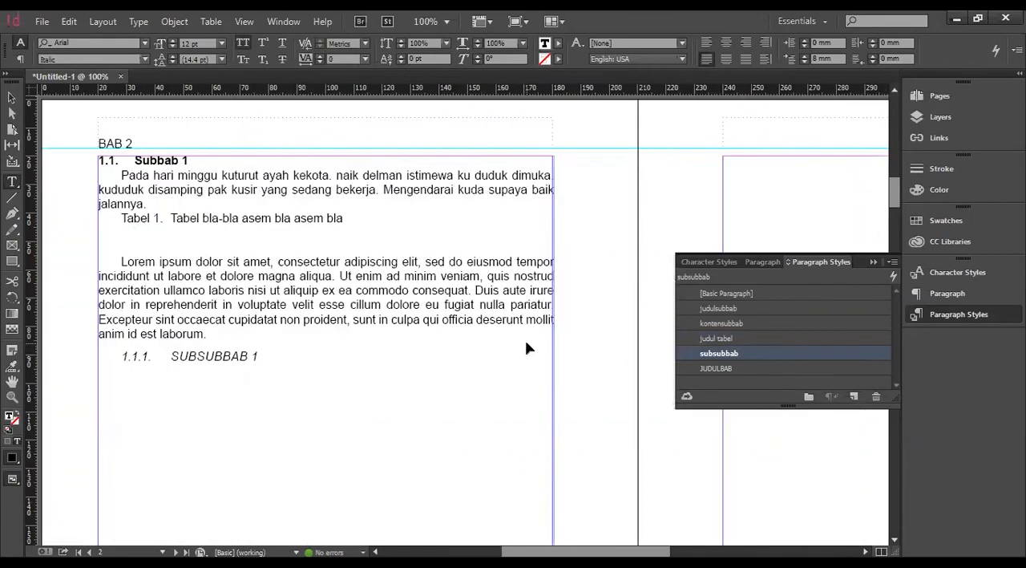
pyautogui.scroll(-4, 563, 353)
pyautogui.scroll(5, 557, 379)
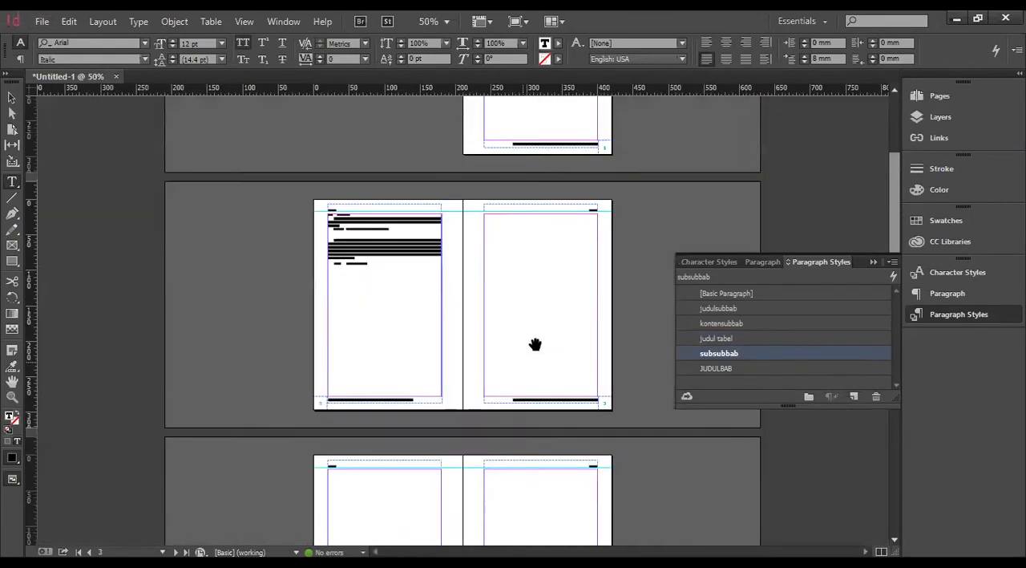
pyautogui.hscroll(6, 612, 305)
pyautogui.click(487, 233)
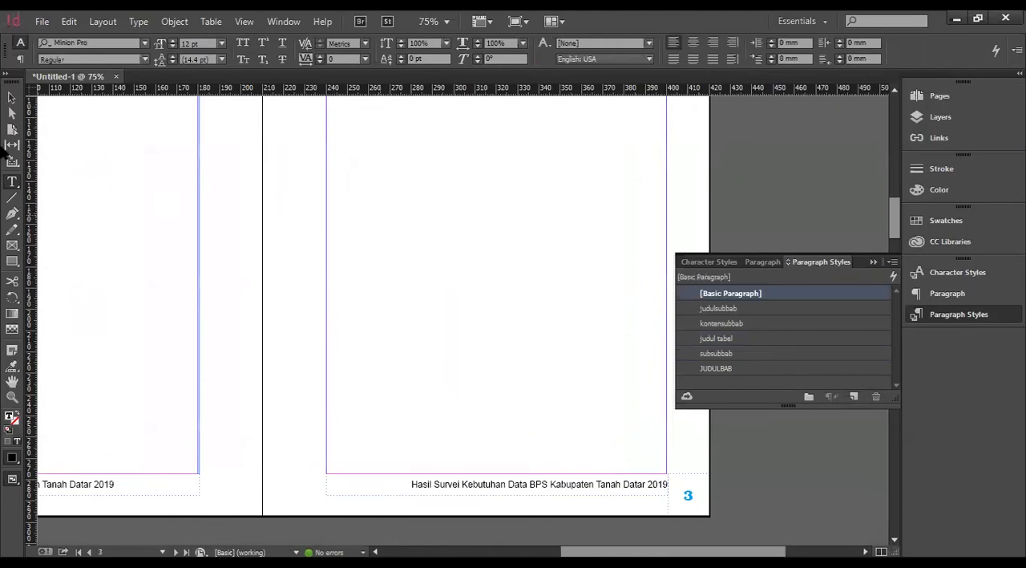
pyautogui.click(11, 98)
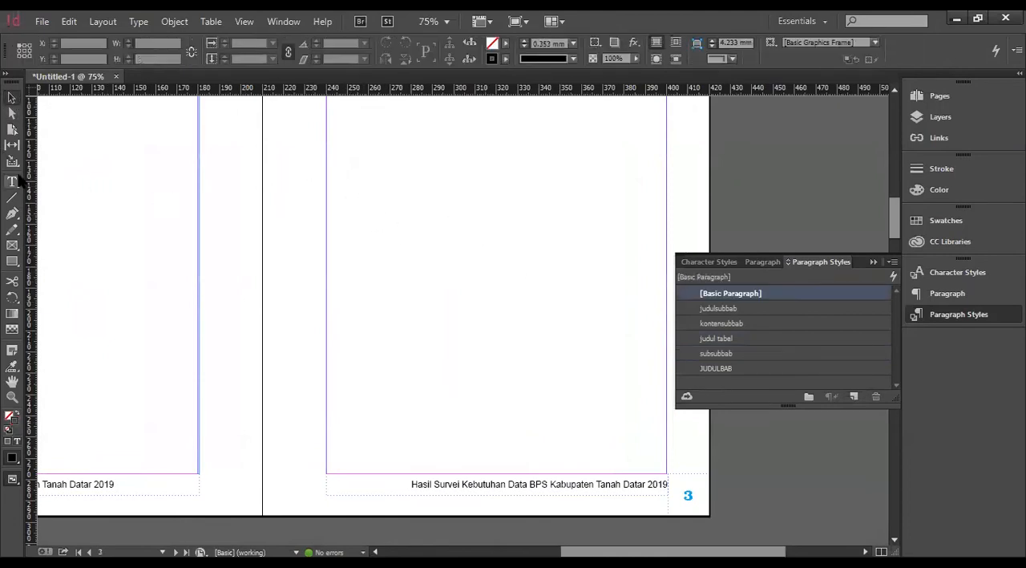
pyautogui.click(12, 182)
pyautogui.moveTo(360, 166); pyautogui.dragTo(603, 257)
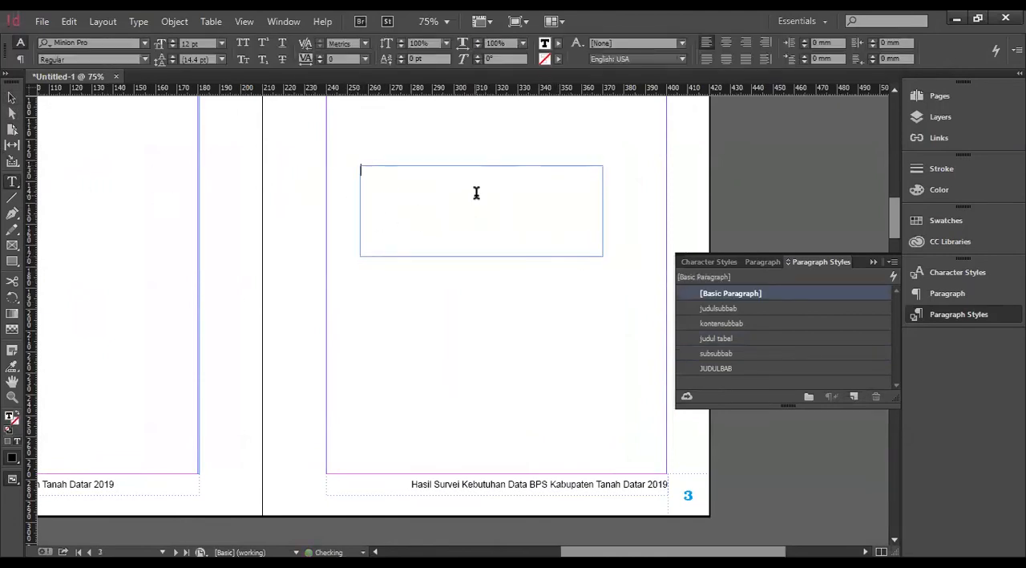
pyautogui.write('BAB 2')
pyautogui.click(726, 369)
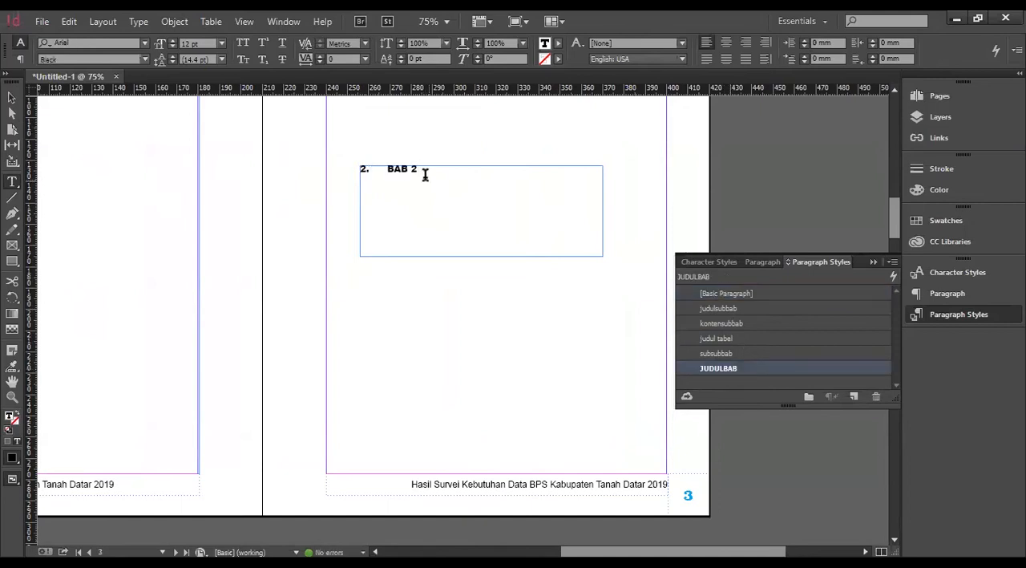
# Create a text frame filling the margins of page 4 and enter the heading SUBBAB 2 in the judulsubbab style.
pyautogui.scroll(-8, 384, 365)
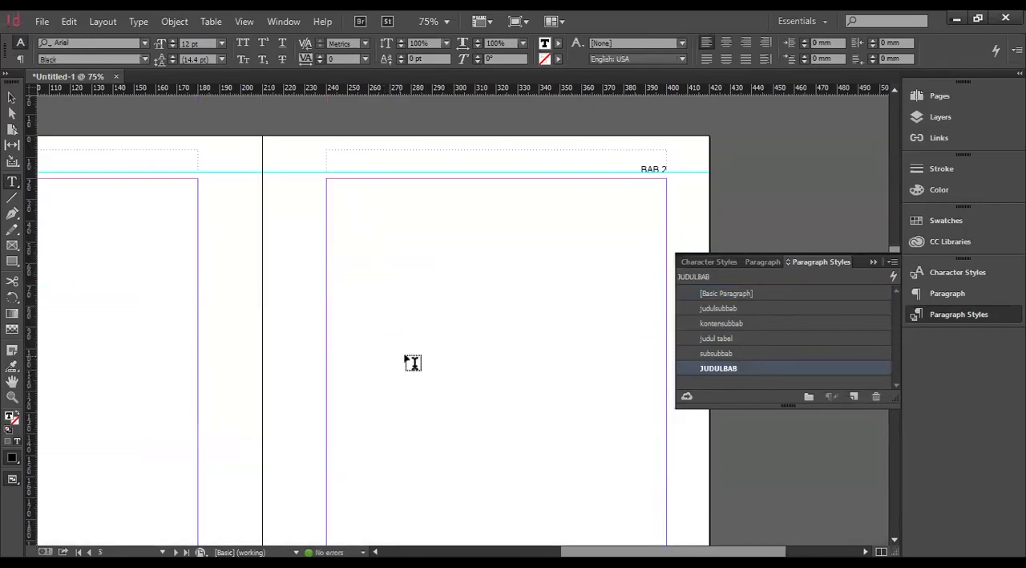
pyautogui.hscroll(-5, 412, 363)
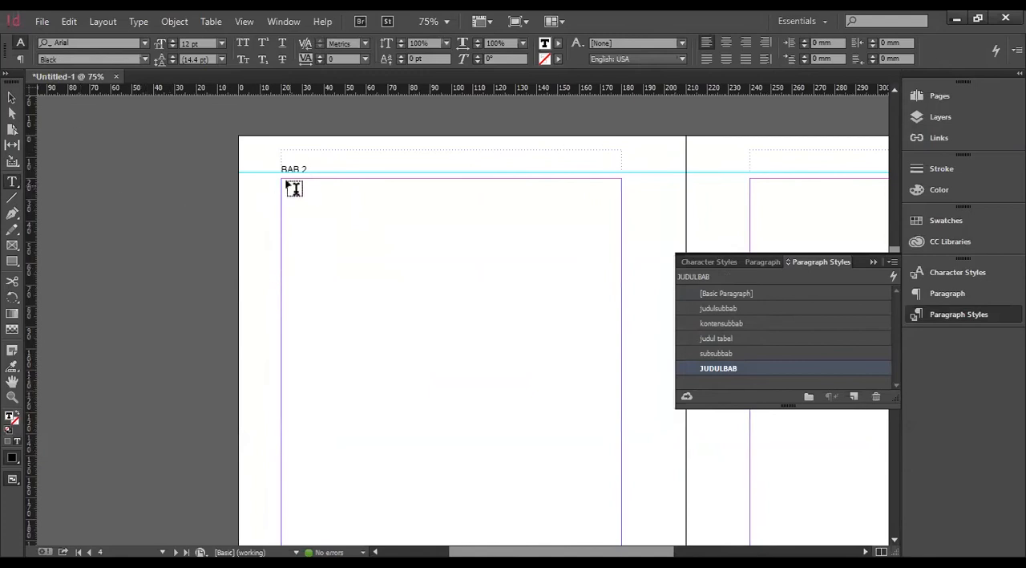
pyautogui.moveTo(283, 180); pyautogui.dragTo(622, 471)
pyautogui.scroll(5, 323, 268)
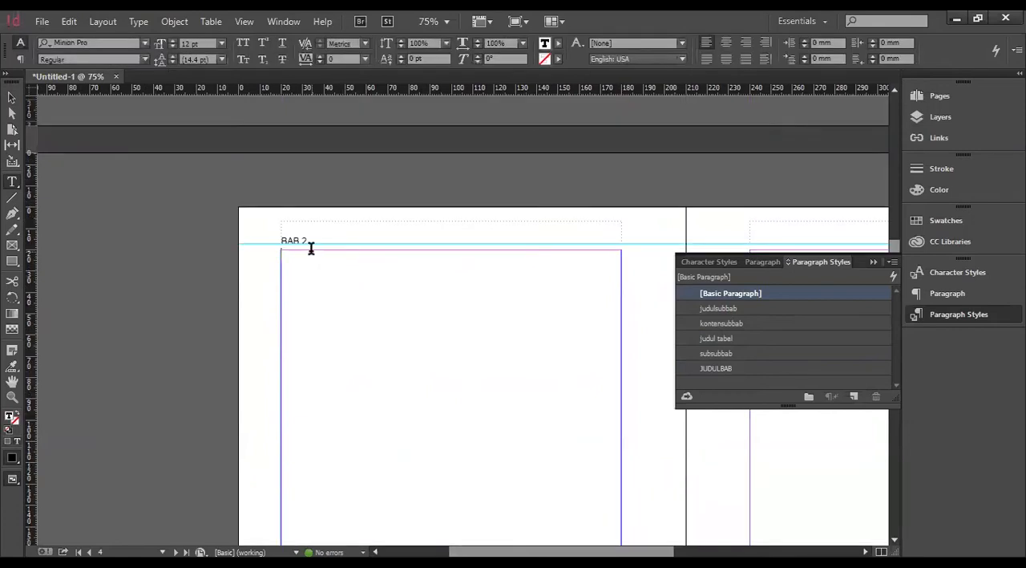
pyautogui.write('SUB')
pyautogui.click(736, 310)
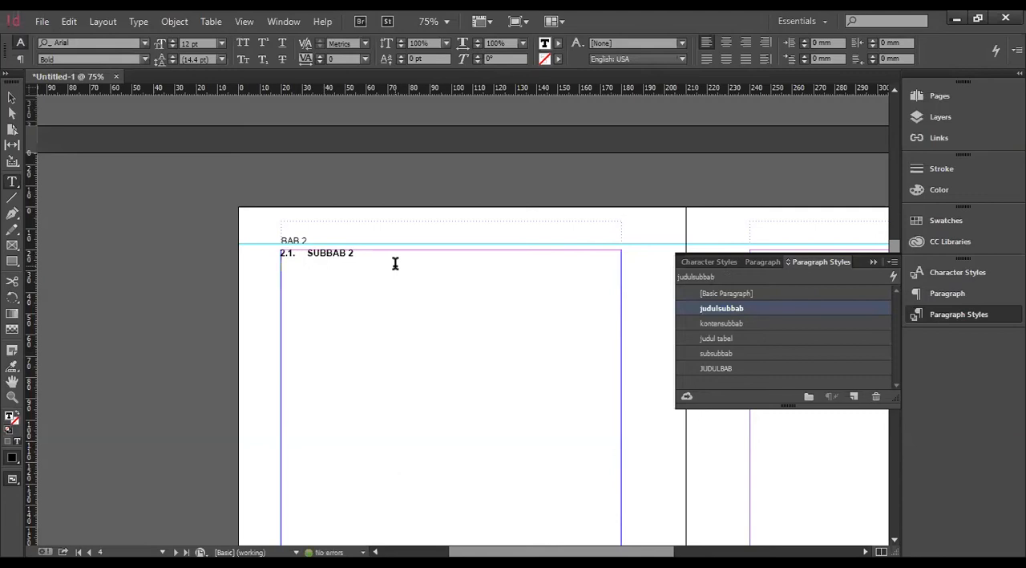
# Paste the Lorem ipsum paragraph below the SUBBAB 2 heading and format it with the kontensubbab style.
pyautogui.press('Return')
pyautogui.write('Lorem ipsum dolor sit amet, consectetur adipiscing elit, sed do eiusmod tempor incididunt ut labore et dolore magna aliqua. Ut enim ad minim veniam, quis nostrud exercitation ullamco laboris nisi ut aliquip ex ea commodo consequat. Duis aute irure dolor in reprehenderit in voluptate velit esse cillum dolore eu fugiat nulla pariatur. Excepteur sint occaecat cupidatat non proident, sunt in culpa qui officia deserunt mollit anim id est laborum.')
pyautogui.write('A')
pyautogui.click(438, 285)
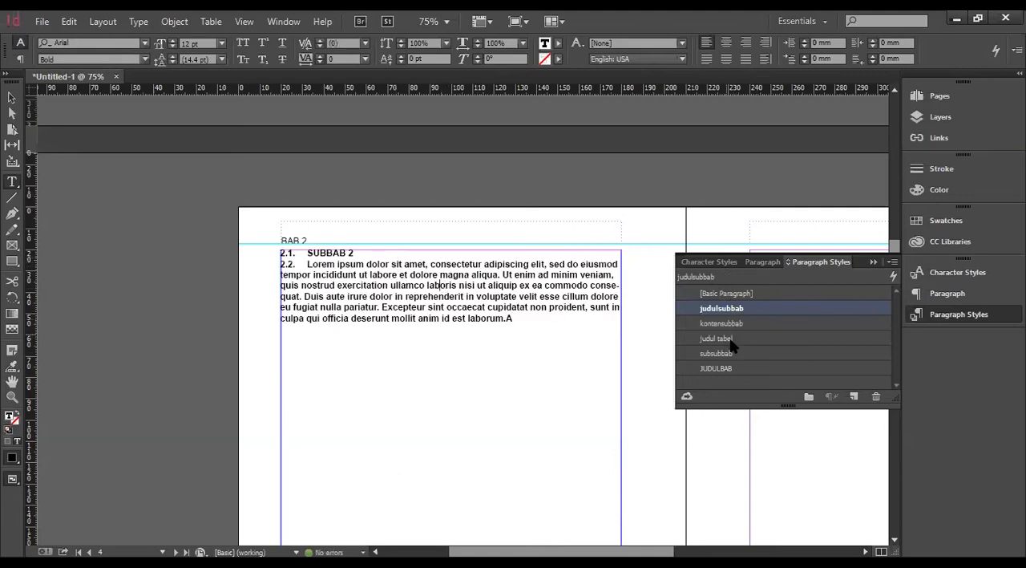
pyautogui.click(724, 324)
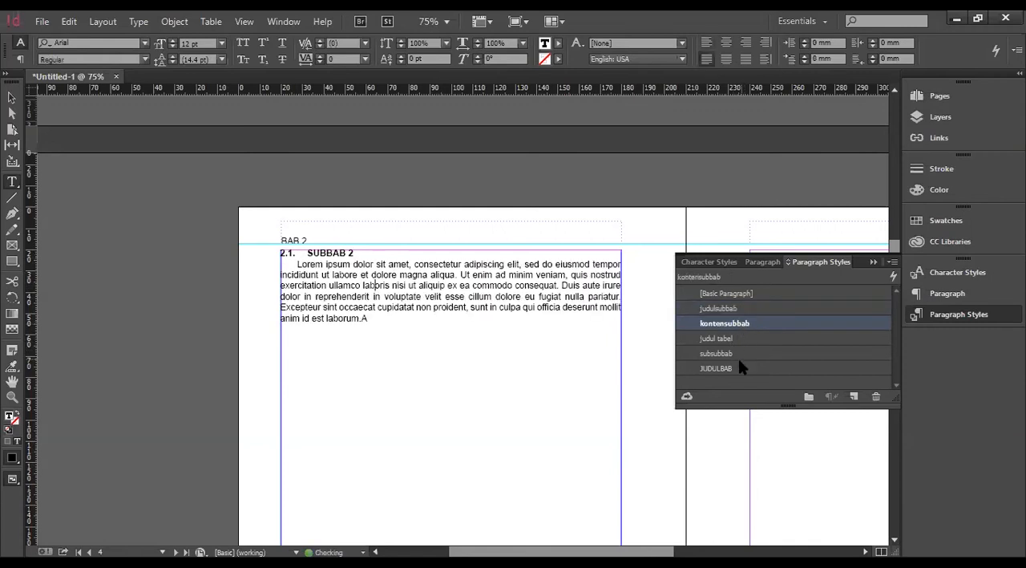
pyautogui.click(409, 326)
pyautogui.press('BackSpace')
# Add the heading SUBSUBBAB 2 below the Lorem ipsum paragraph and apply the subsubbab style to it.
pyautogui.press('Return')
pyautogui.write('SUBSUBBAB 2')
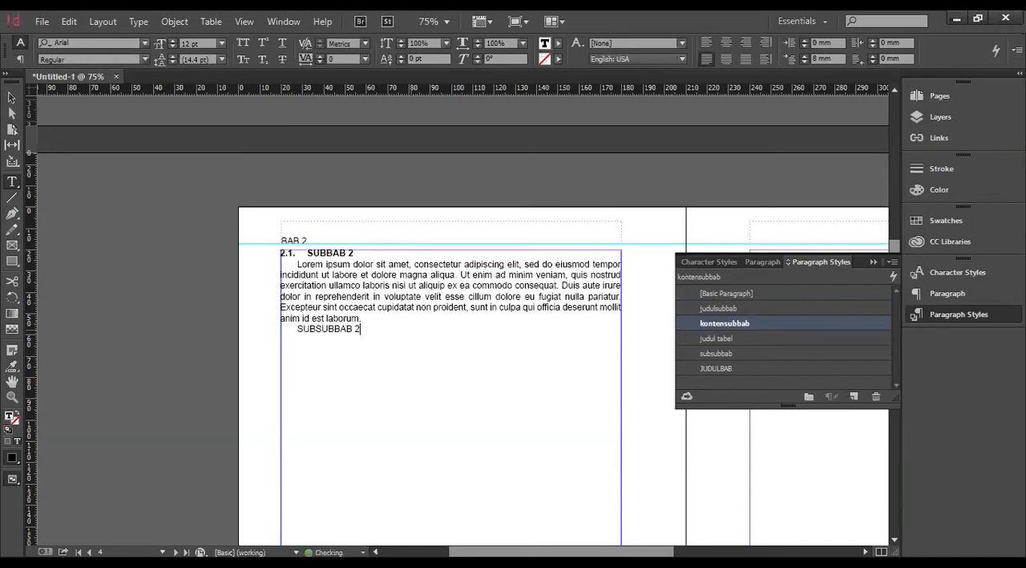
pyautogui.click(730, 358)
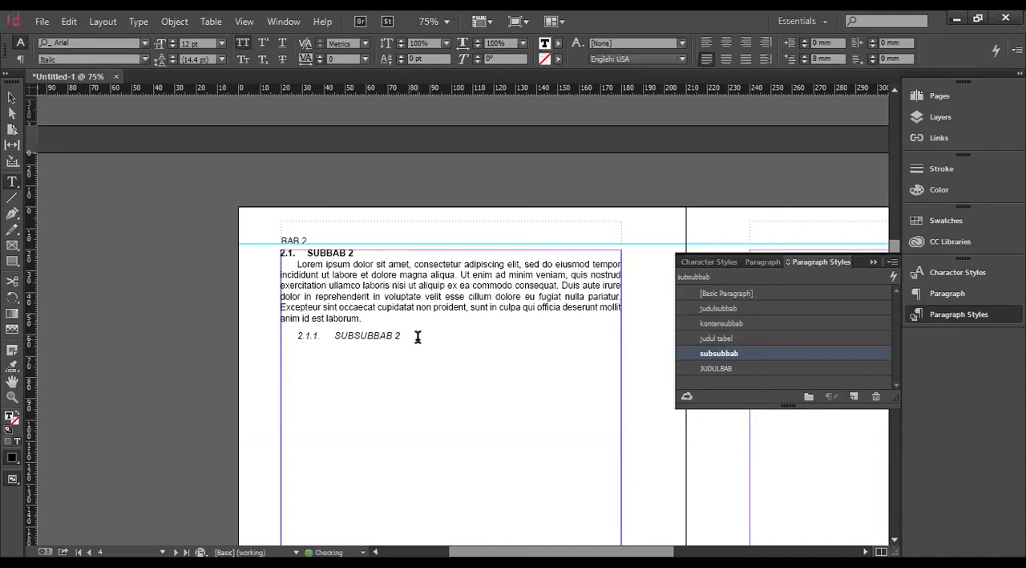
# Add the heading SUBBAB 2 LANJUTAN below SUBSUBBAB 2 and apply the judulsubbab style to it.
pyautogui.write('S')
pyautogui.press('BackSpace')
pyautogui.press('BackSpace')
pyautogui.press('BackSpace')
pyautogui.press('Return')
pyautogui.click(300, 353)
pyautogui.click(716, 294)
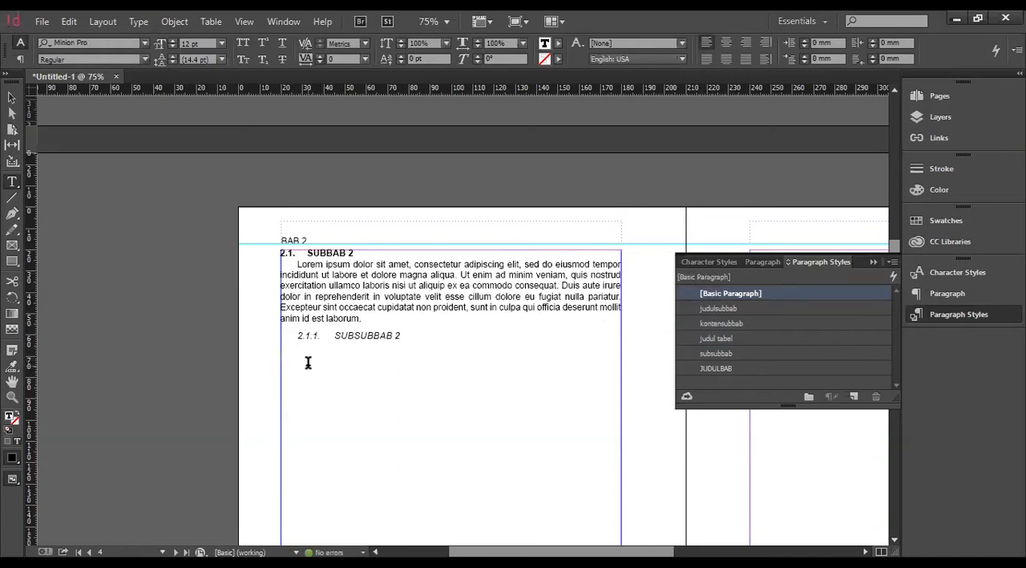
pyautogui.write('SUBBAB 2 LANJUTAN')
pyautogui.click(740, 309)
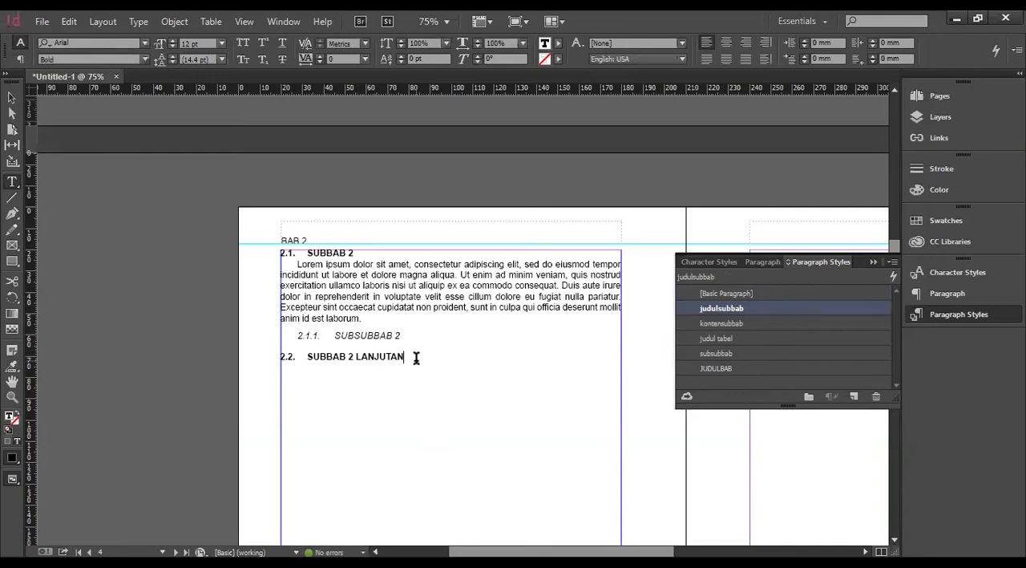
# Paste the Lorem ipsum paragraph below SUBBAB 2 LANJUTAN and format it with the kontensubbab style.
pyautogui.press('Return')
pyautogui.write('Lorem ipsum dolor sit amet, consectetur adipiscing elit, sed do eiusmod tempor incididunt ut labore et dolore magna aliqua. Ut enim ad minim veniam, quis nostrud exercitation ullamco laboris nisi ut aliquip ex ea commodo consequat. Duis aute irure dolor in reprehenderit in voluptate velit esse cillum dolore eu fugiat nulla pariatur. Excepteur sint occaecat cupidatat non proident, sunt in culpa qui officia deserunt mollit anim id est laborum.')
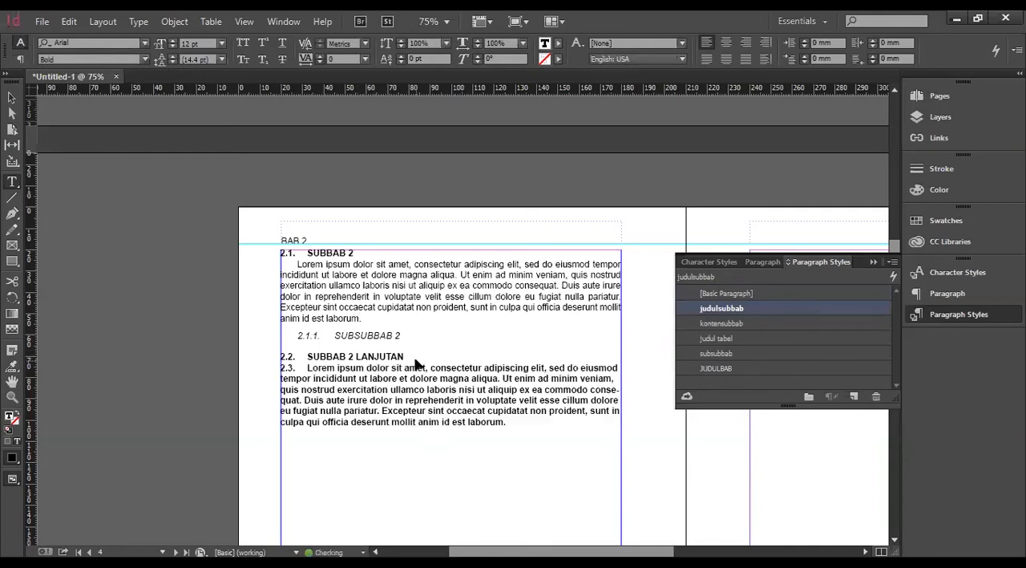
pyautogui.click(724, 323)
# Add a line reading TABEL 2 below the last Lorem ipsum paragraph on page 4.
pyautogui.click(449, 429)
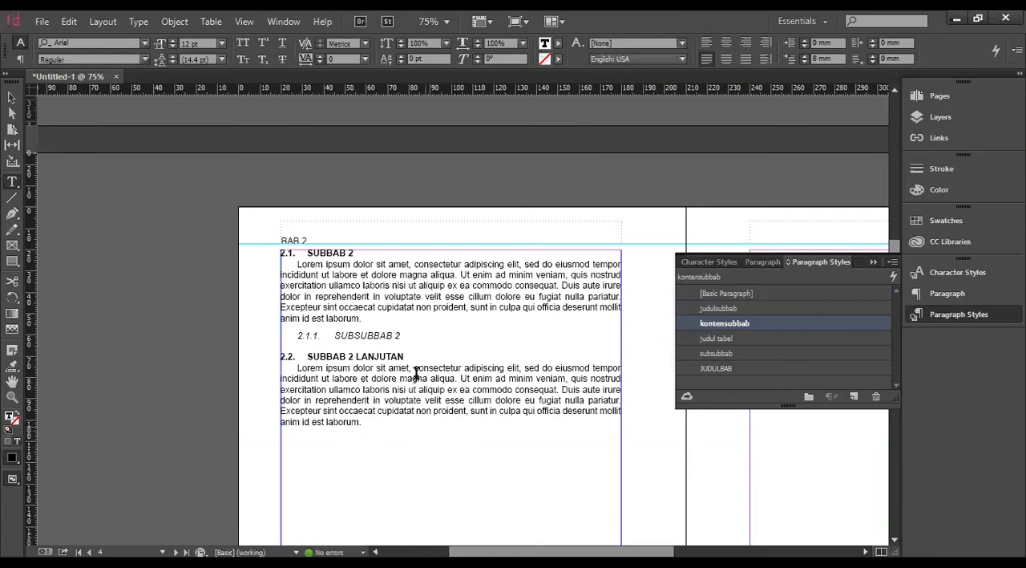
pyautogui.press('Return')
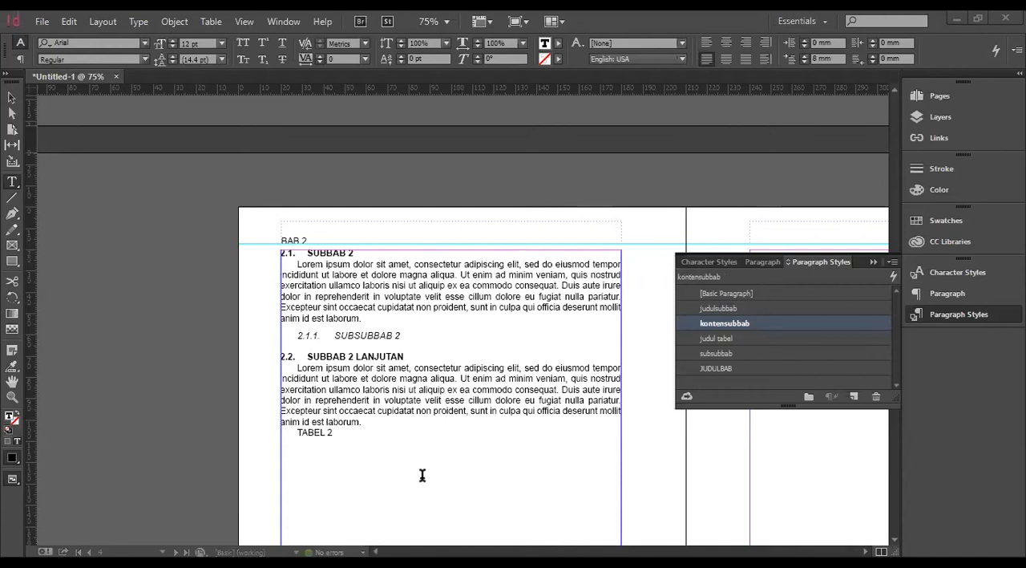
pyautogui.click(442, 426)
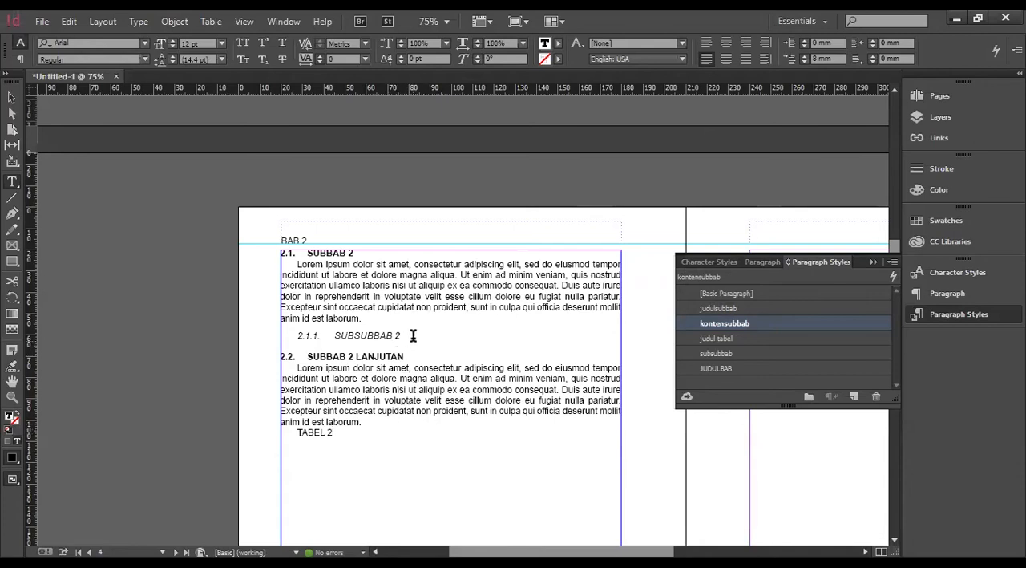
# Insert another numbered subsubbab heading line directly below SUBSUBBAB 2.
pyautogui.moveTo(401, 336); pyautogui.dragTo(291, 337)
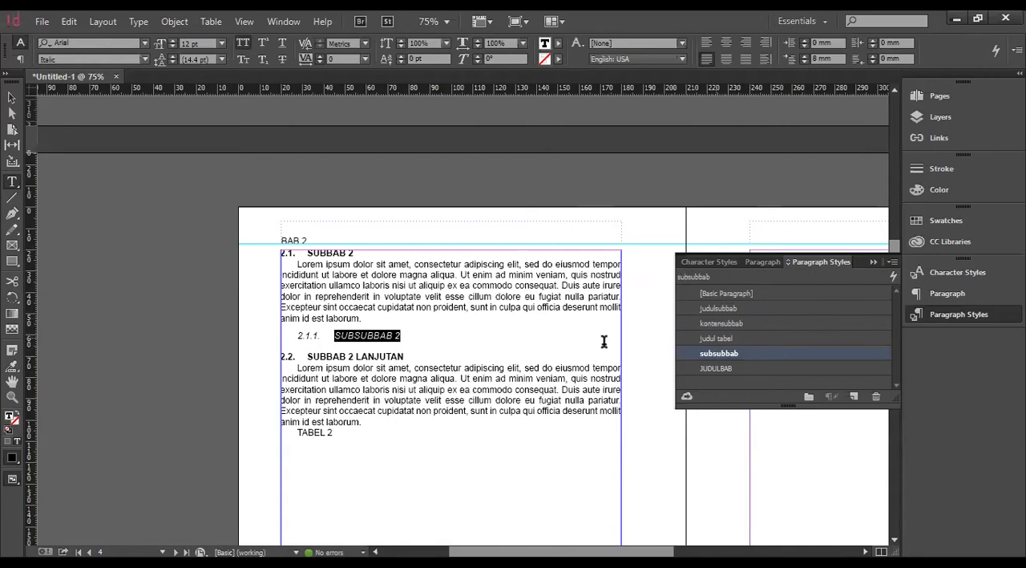
pyautogui.click(373, 433)
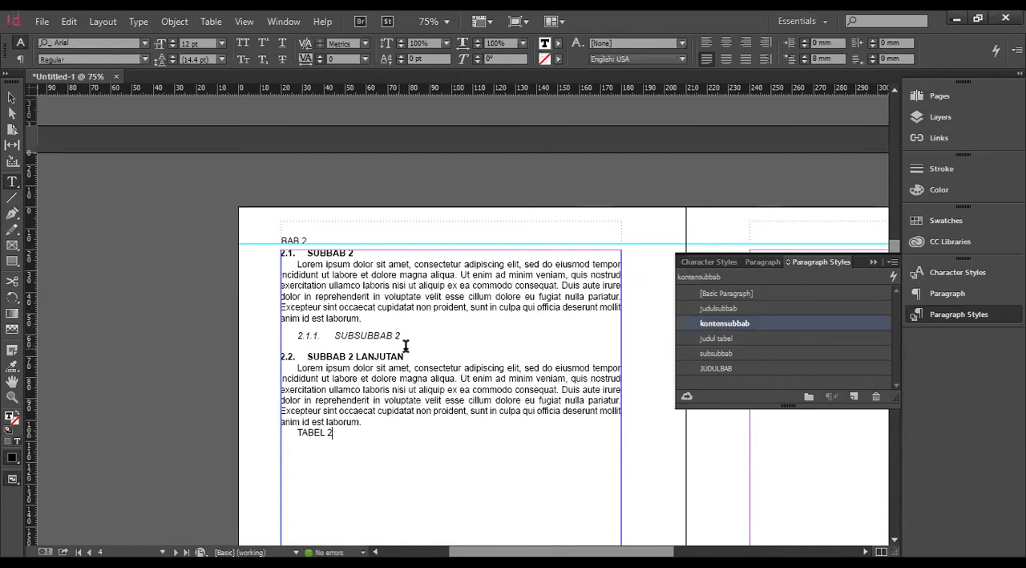
pyautogui.click(408, 338)
pyautogui.click(412, 334)
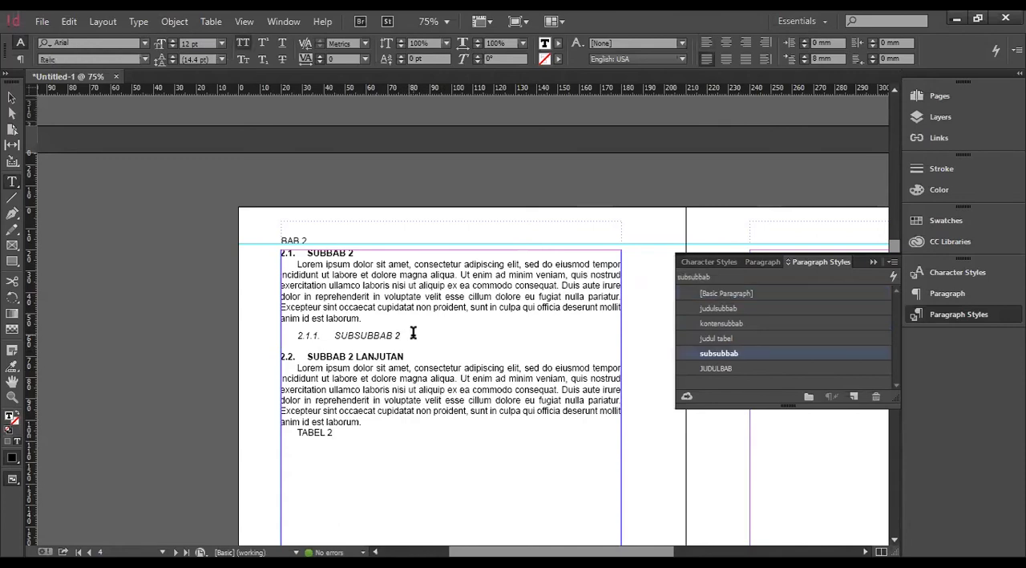
pyautogui.press('Return')
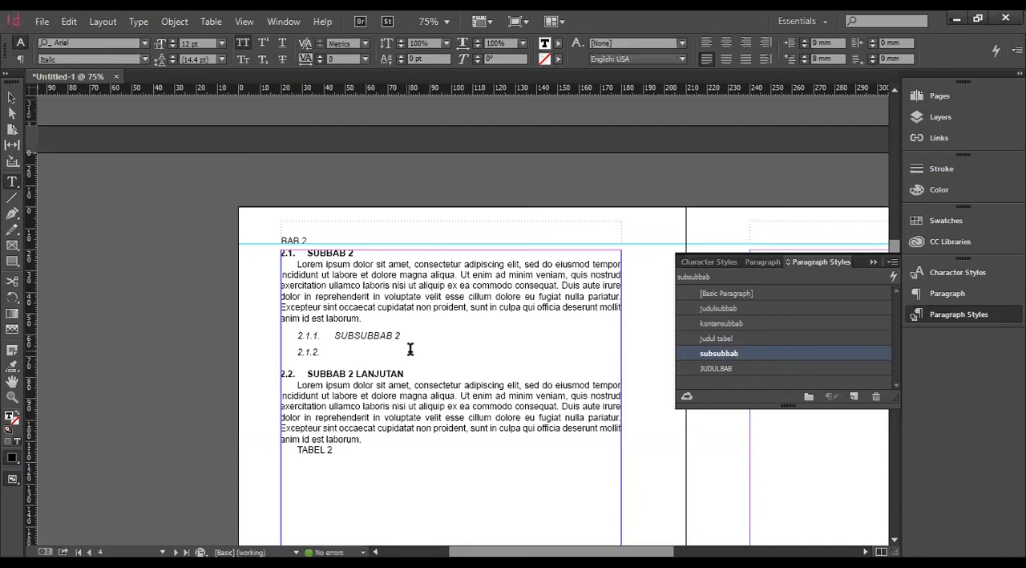
# Remove the heading number from the empty line below SUBSUBBAB 2 by applying the kontensubbab style to it.
pyautogui.click(736, 295)
pyautogui.click(737, 323)
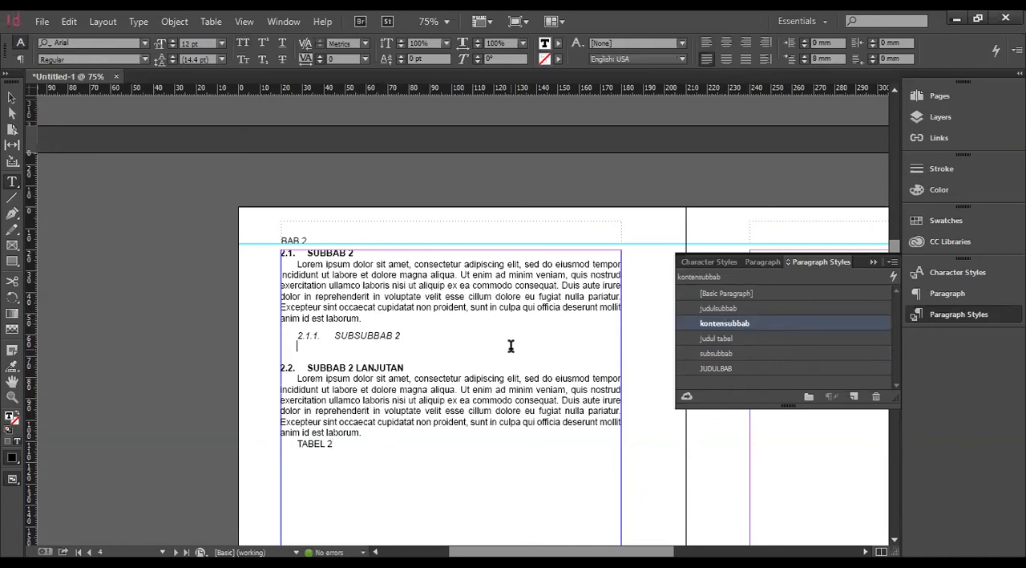
pyautogui.click(734, 337)
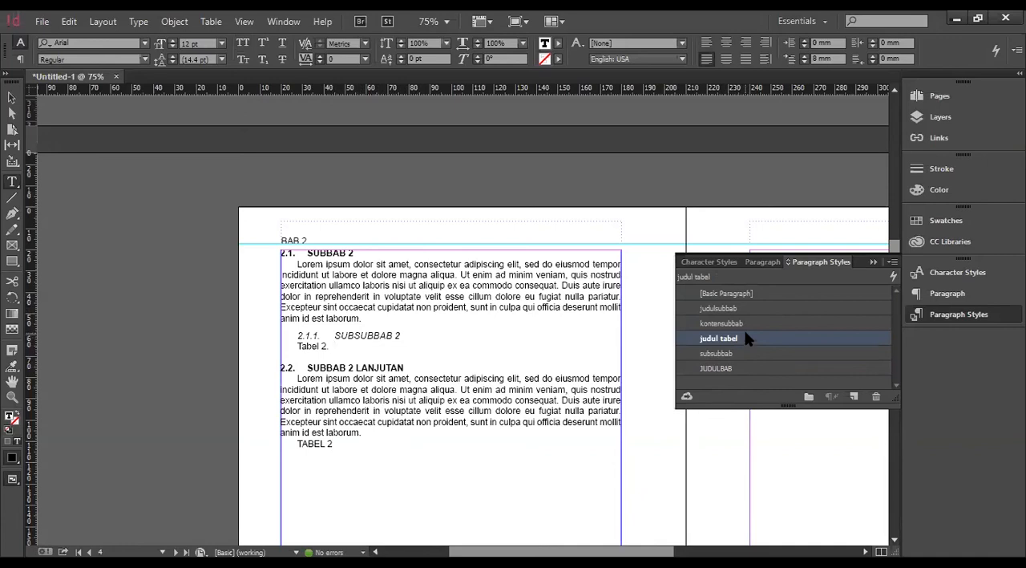
pyautogui.click(749, 295)
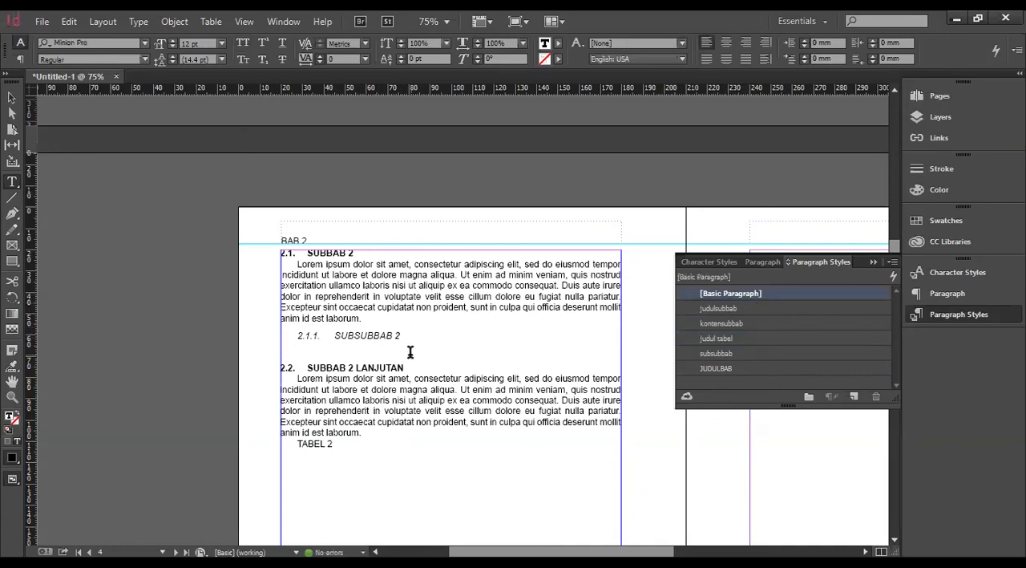
pyautogui.click(724, 323)
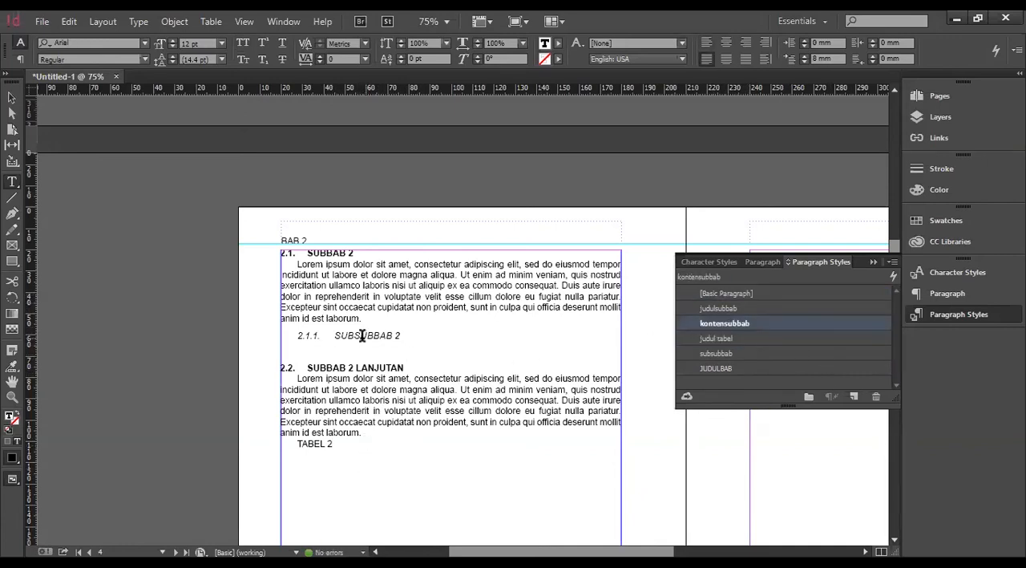
pyautogui.hotkey('ctrl', 'z')
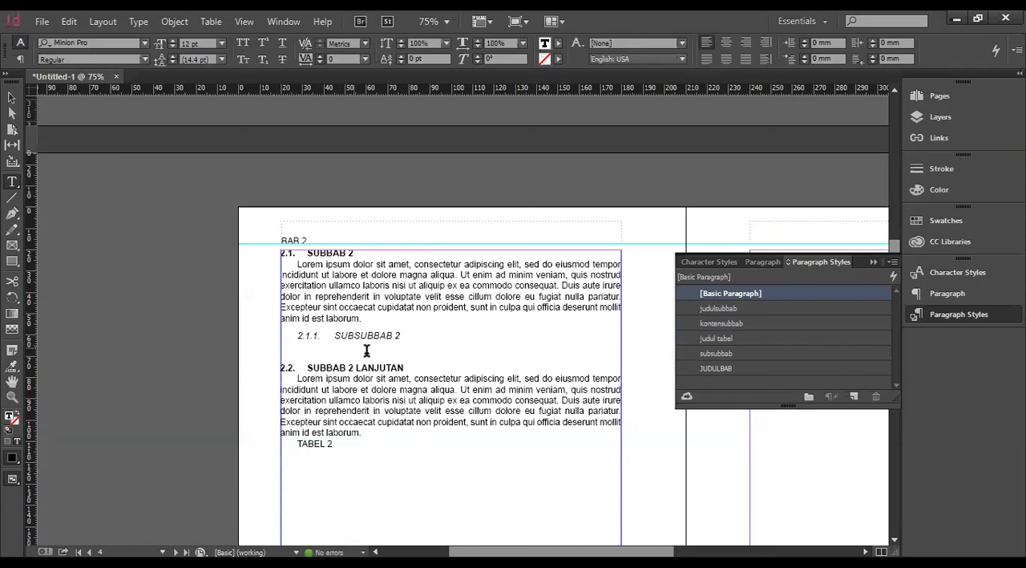
pyautogui.click(766, 322)
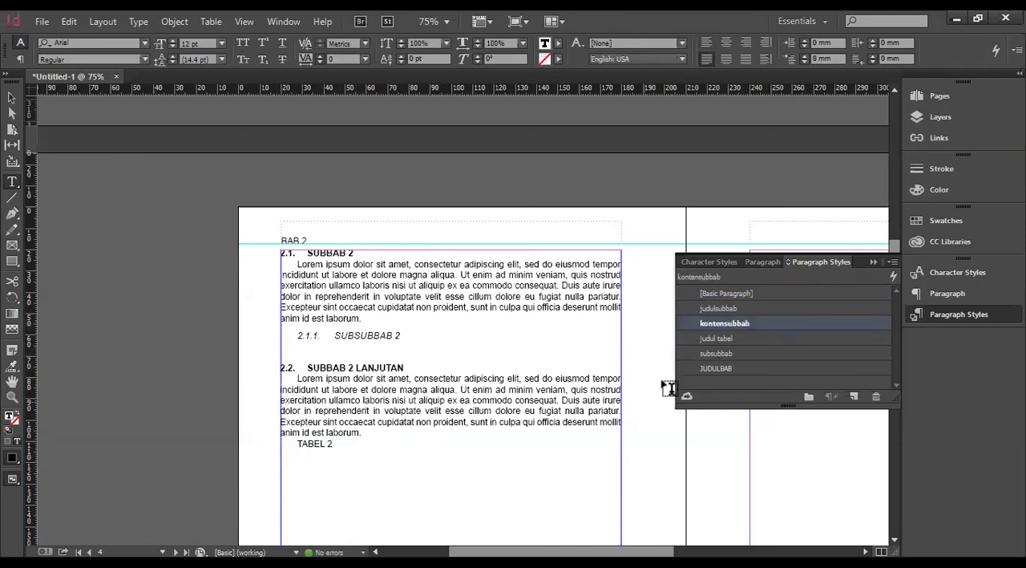
# Apply the judul tabel style to the TABEL 2 line on page 4 and select its caption text.
pyautogui.click(325, 443)
pyautogui.click(734, 338)
pyautogui.click(340, 444)
pyautogui.keyDown('shift'); pyautogui.click(387, 444); pyautogui.keyUp('shift')
pyautogui.moveTo(335, 444); pyautogui.dragTo(378, 443)
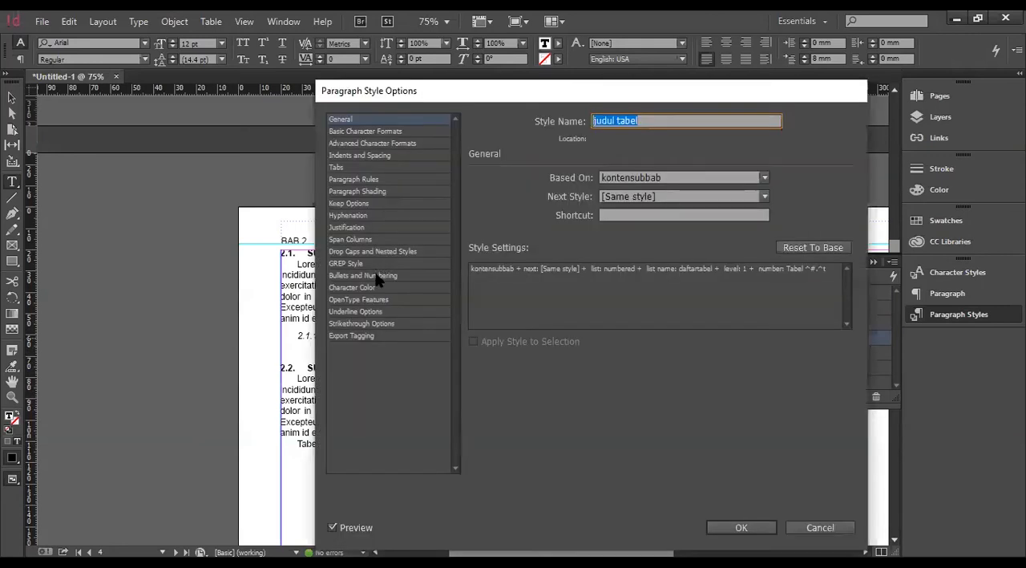
# Review the bullets and numbering settings of the judul tabel style without changing them.
pyautogui.click(377, 276)
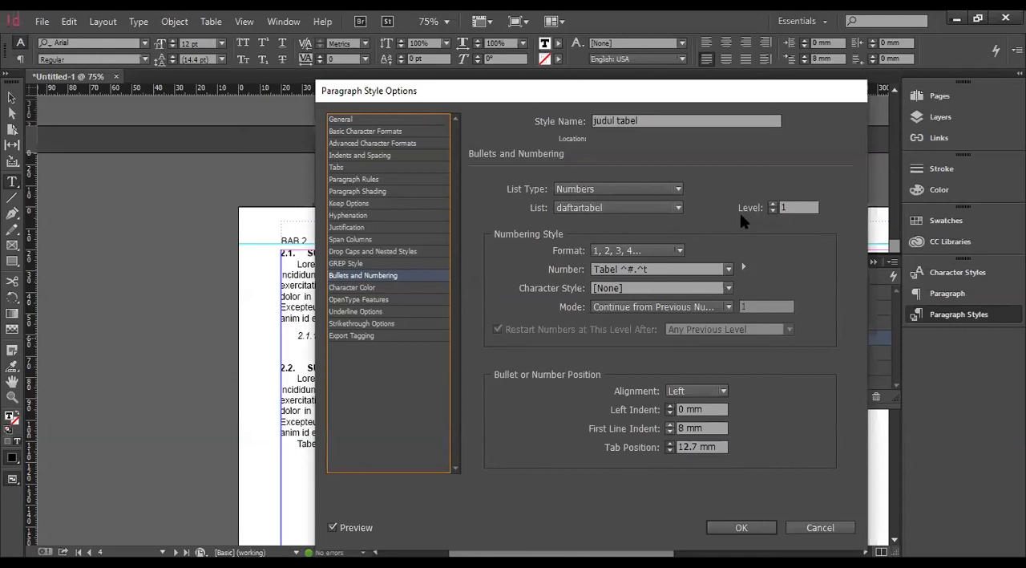
pyautogui.click(820, 527)
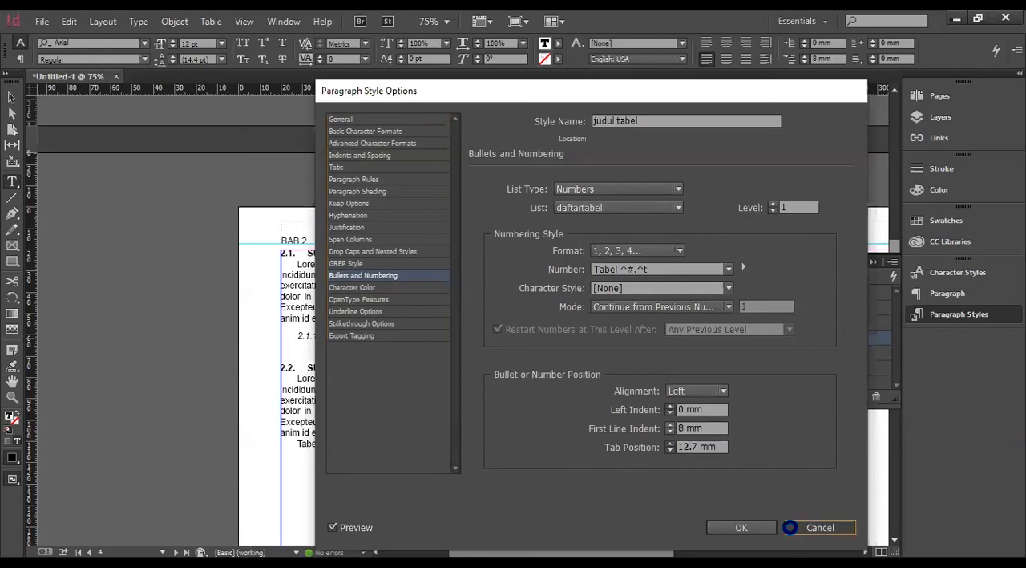
# Add a line reading NOMER TABEL directly below BAB 2 in the chapter title frame.
pyautogui.scroll(5, 798, 217)
pyautogui.hscroll(5, 798, 217)
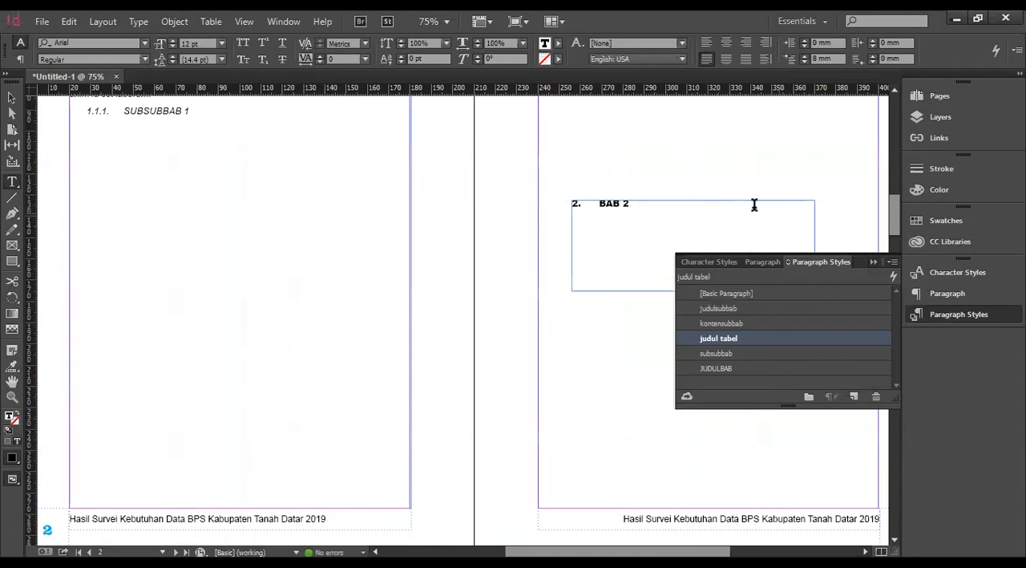
pyautogui.click(648, 215)
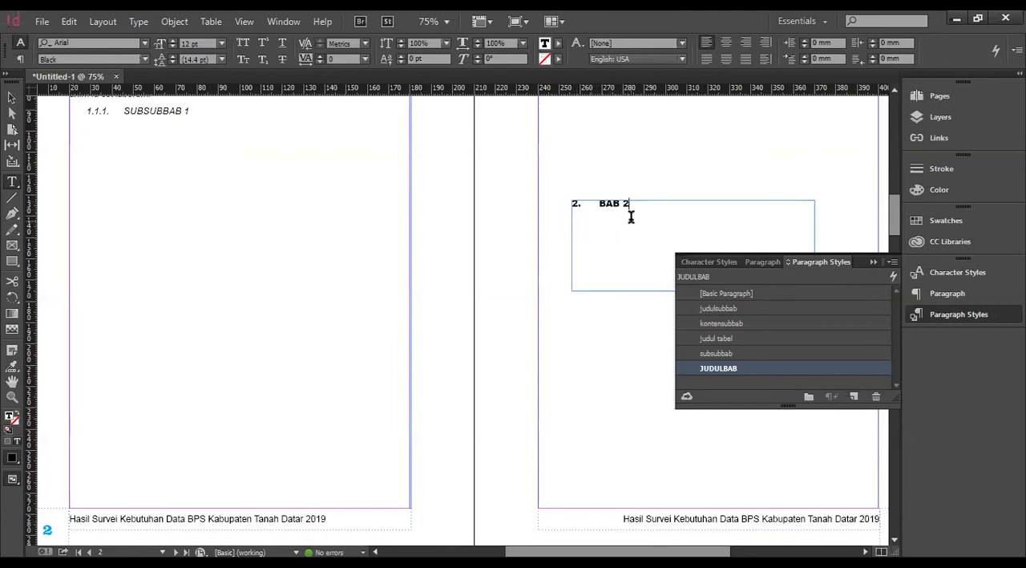
pyautogui.scroll(-5, 638, 224)
pyautogui.scroll(-4, 374, 319)
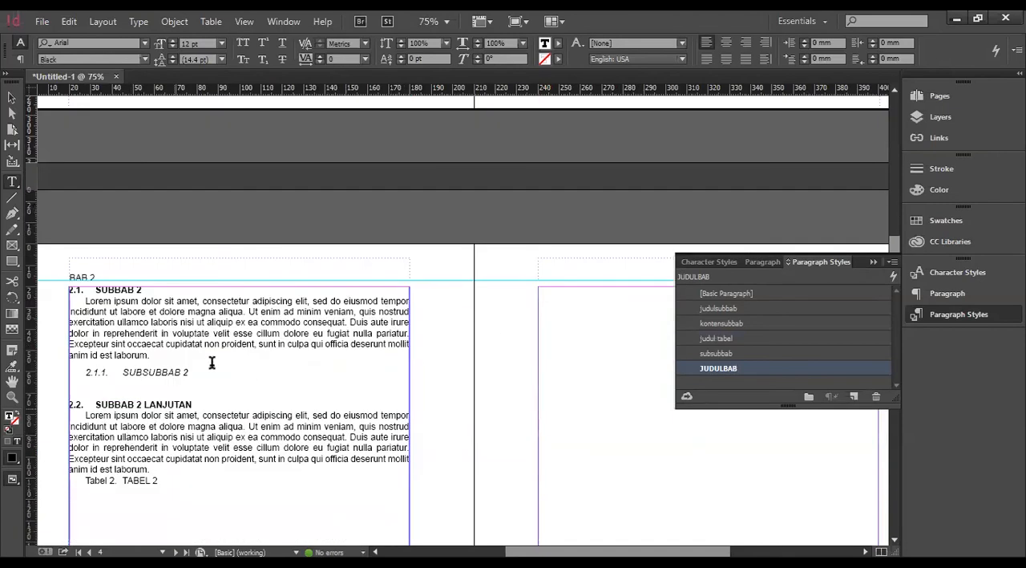
pyautogui.scroll(5, 717, 188)
pyautogui.scroll(2, 648, 166)
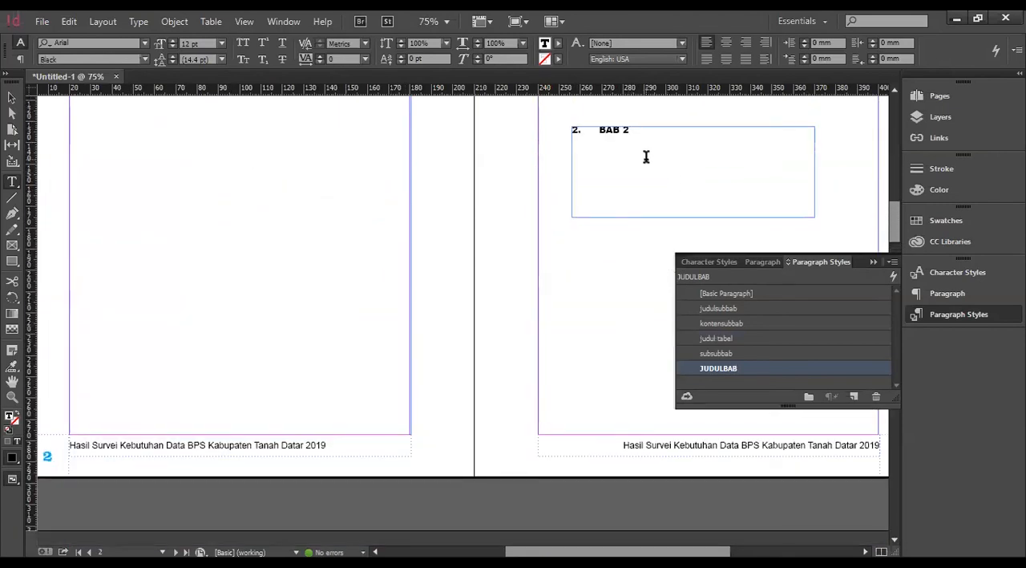
pyautogui.press('Return')
pyautogui.write('NOMER TABEL')
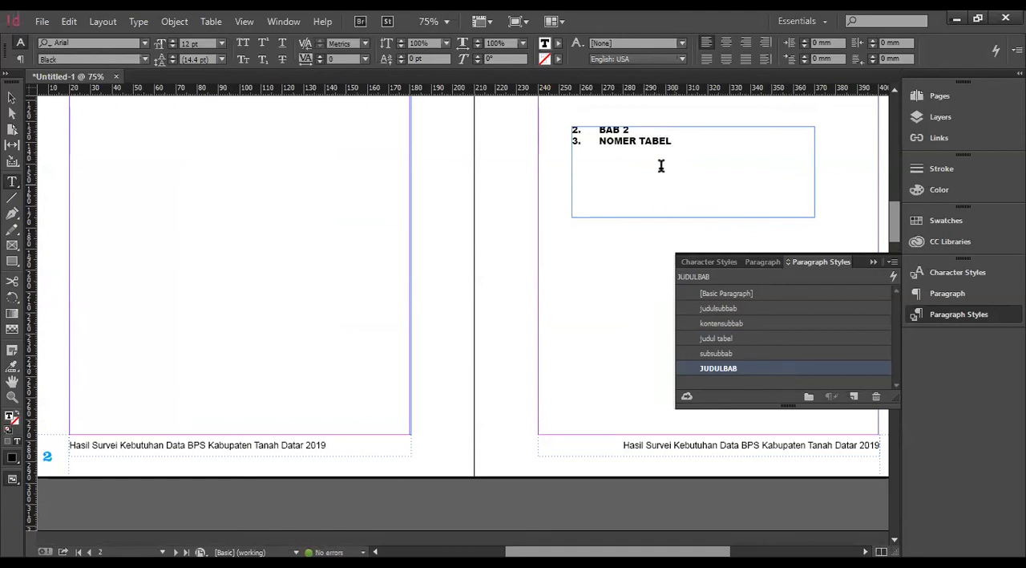
# Create a paragraph style based on JUDULBAB for the NOMER TABEL line and name it UNTUK TABEL.
pyautogui.click(855, 397)
pyautogui.click(746, 385)
pyautogui.doubleClick(746, 385)
pyautogui.write('UNTUK TABEL')
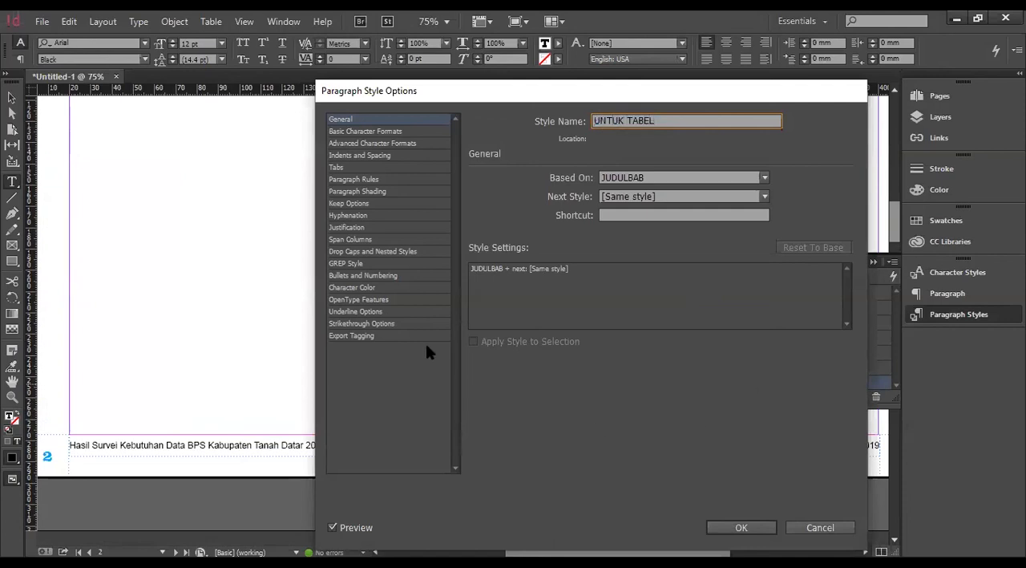
# Switch the UNTUK TABEL style's numbering to the daftartabel list and save the style.
pyautogui.click(399, 276)
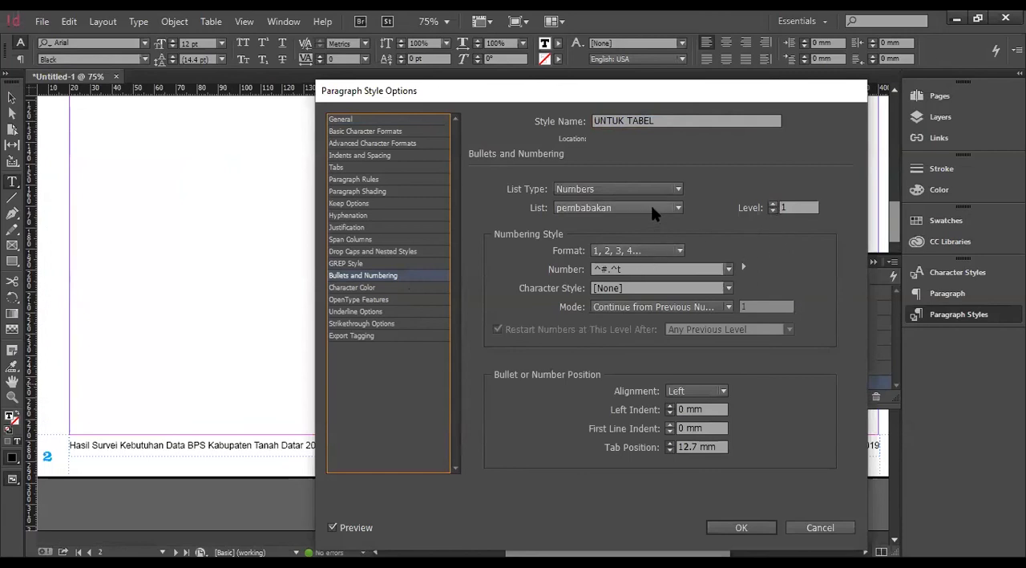
pyautogui.click(651, 205)
pyautogui.click(625, 248)
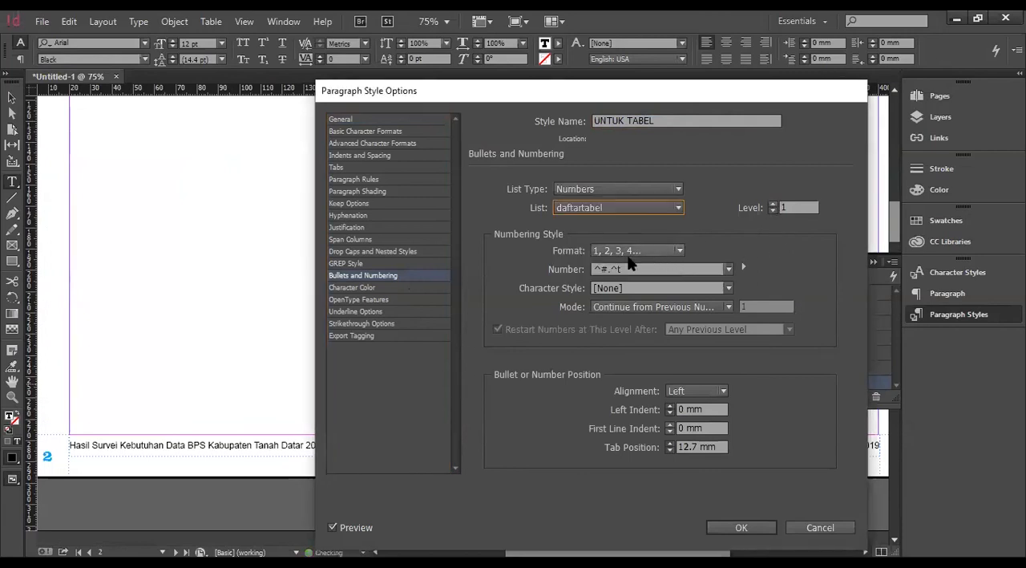
pyautogui.click(629, 272)
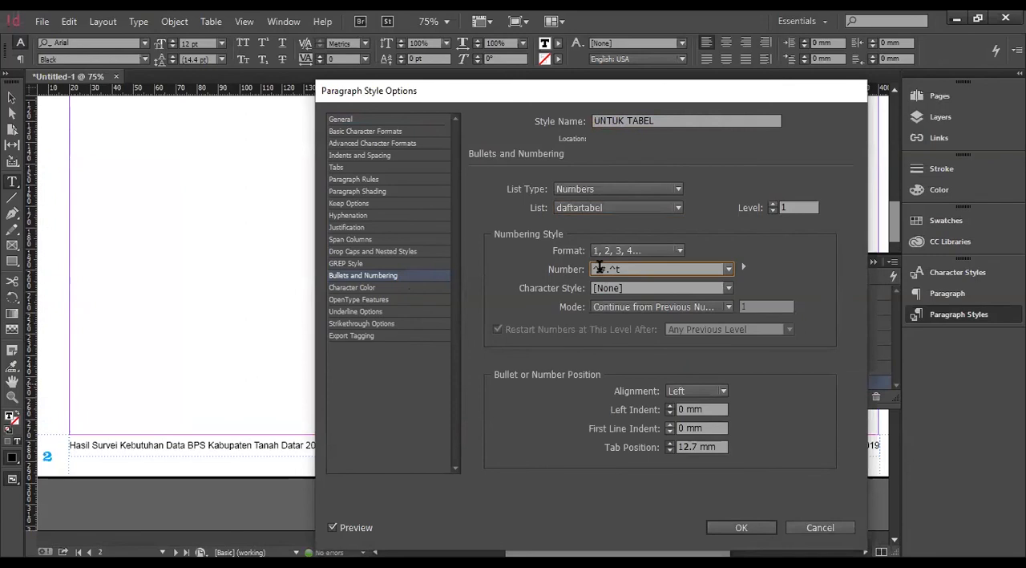
pyautogui.click(753, 528)
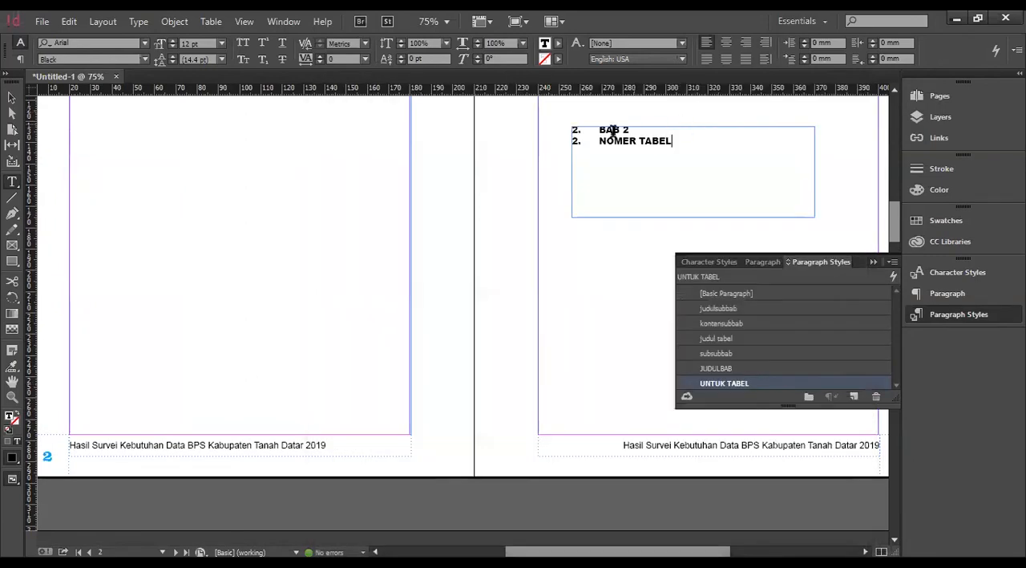
# Set the numbering level of the TABEL 2 caption's judul tabel style to 2.
pyautogui.scroll(-1, 632, 184)
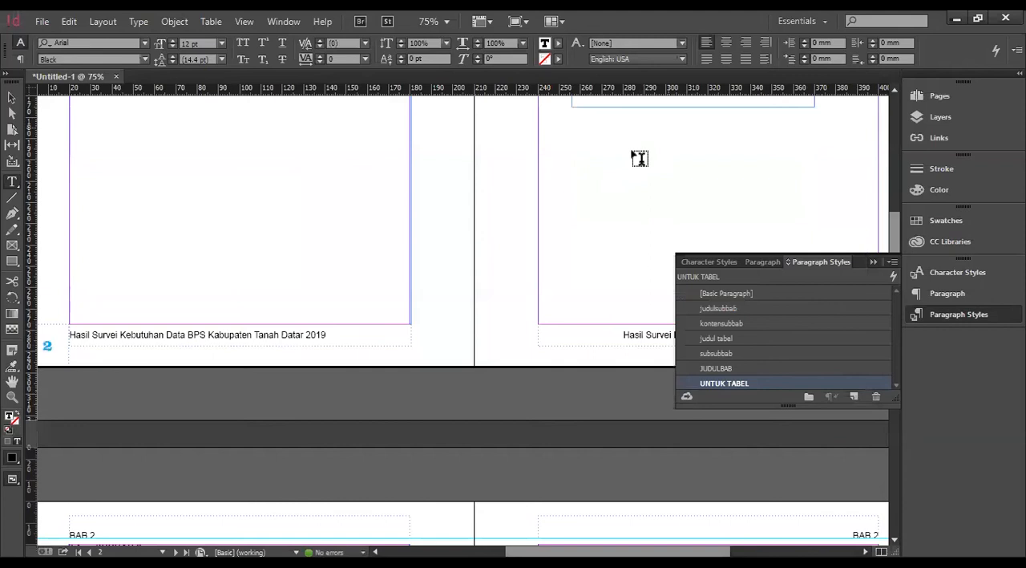
pyautogui.scroll(-10, 618, 154)
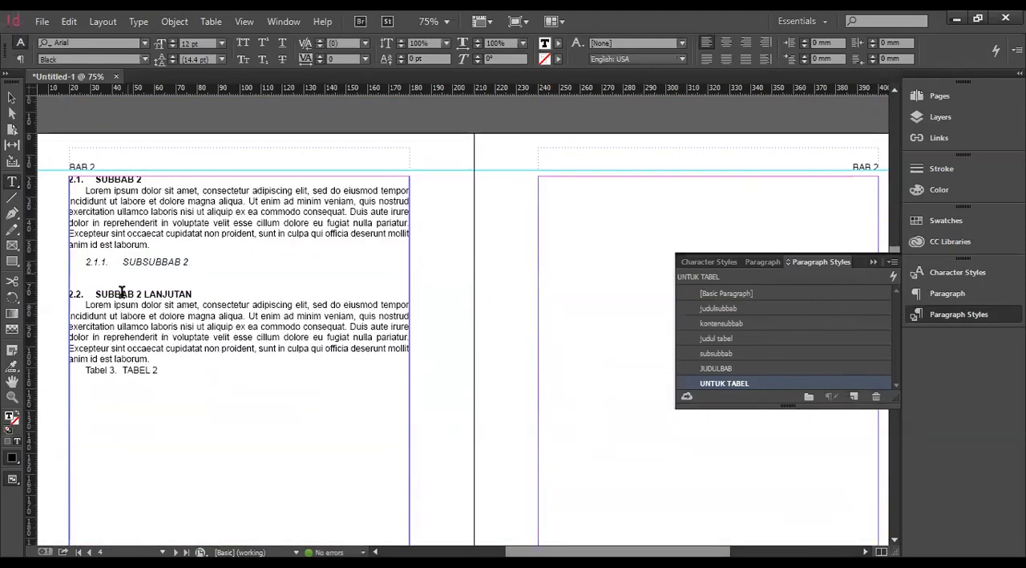
pyautogui.click(136, 374)
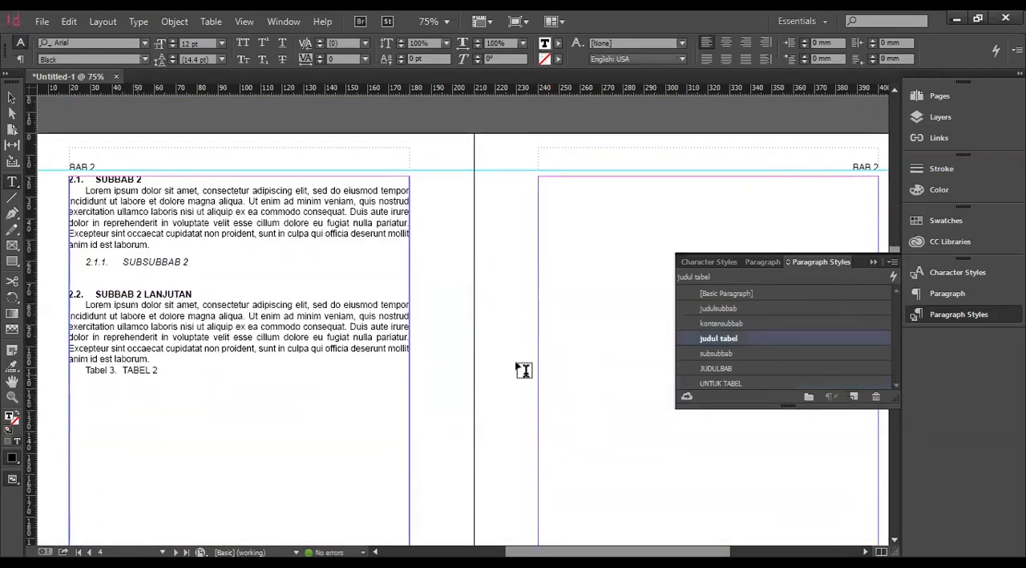
pyautogui.doubleClick(752, 337)
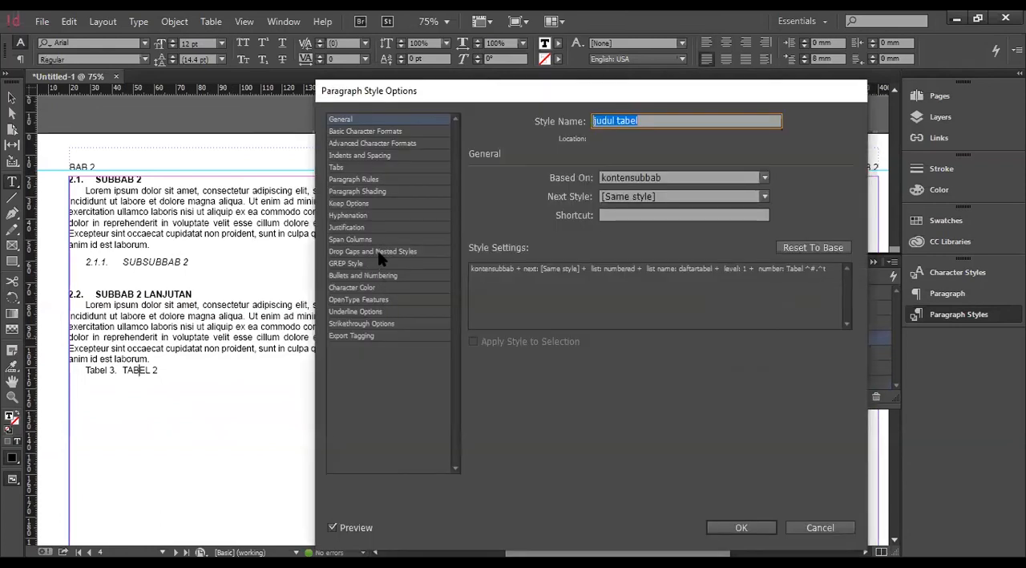
pyautogui.click(380, 275)
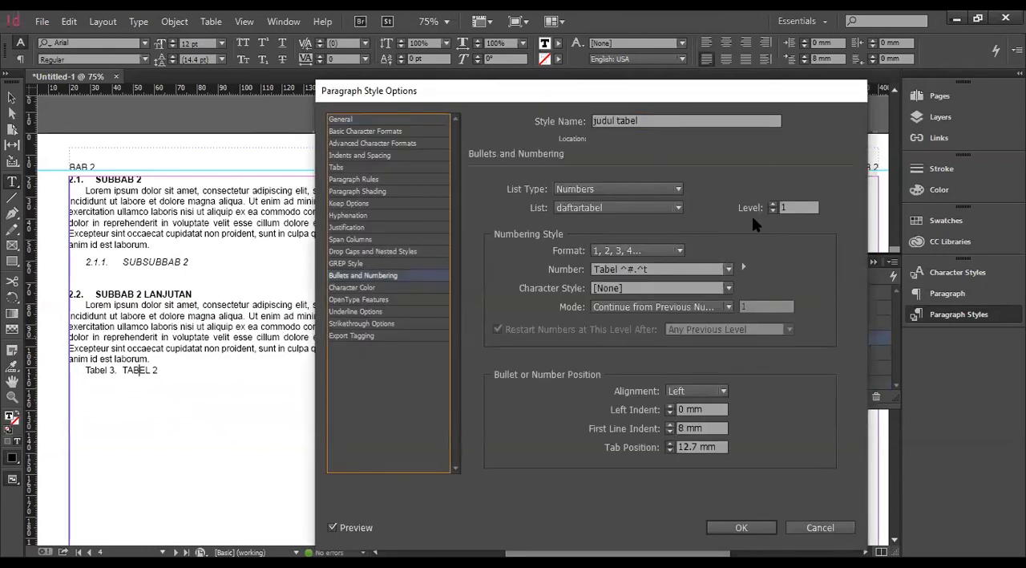
pyautogui.click(773, 204)
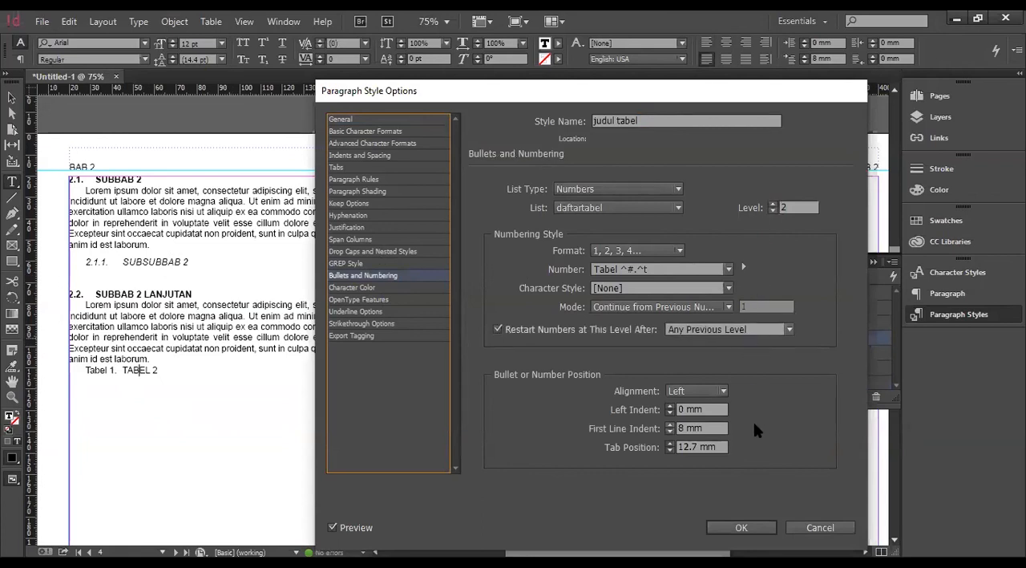
# Insert a Level 1 number placeholder and a period before the current number in the judul tabel number format.
pyautogui.click(625, 268)
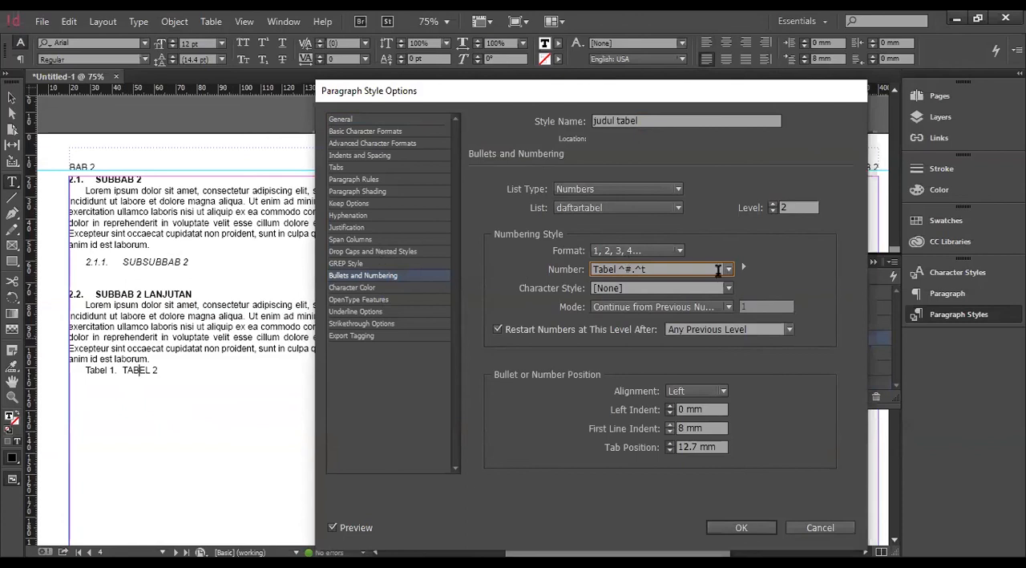
pyautogui.click(744, 265)
pyautogui.moveTo(830, 291)
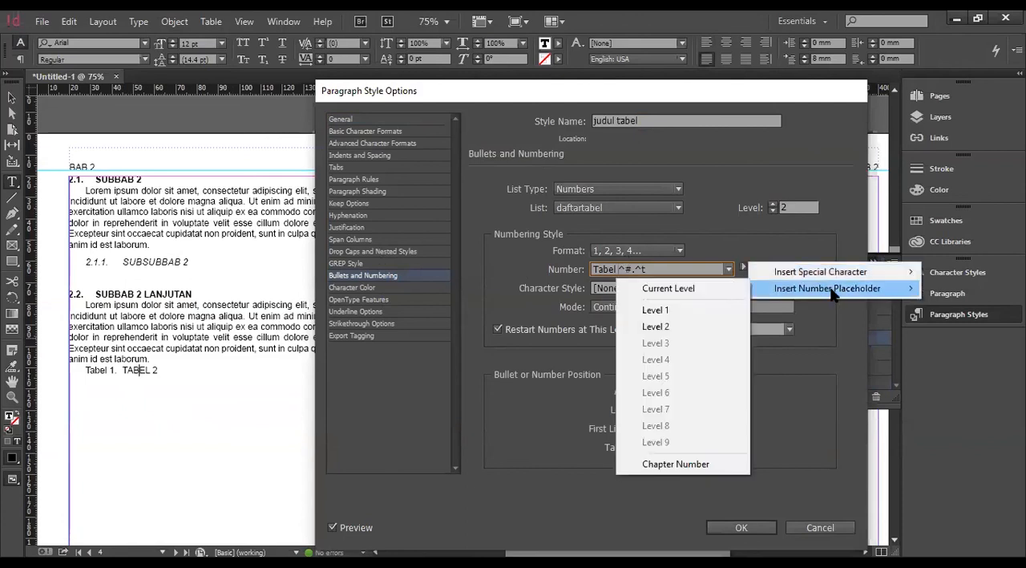
pyautogui.click(700, 307)
pyautogui.write('.')
pyautogui.click(739, 527)
# Copy the NOMER TABEL text to its own line below BAB I on page 1 and apply the UNTUK TABEL style.
pyautogui.scroll(3, 152, 362)
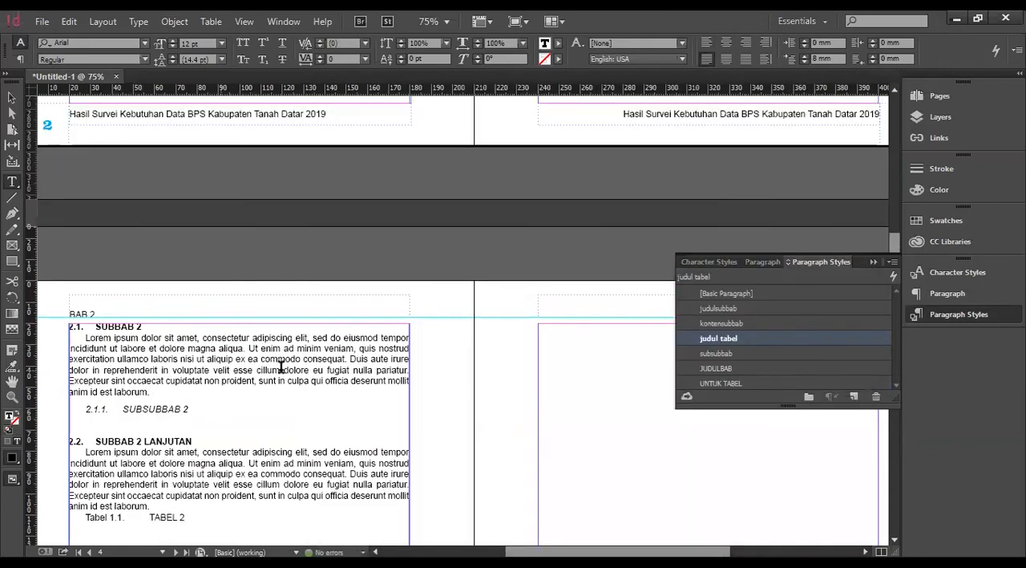
pyautogui.scroll(5, 595, 343)
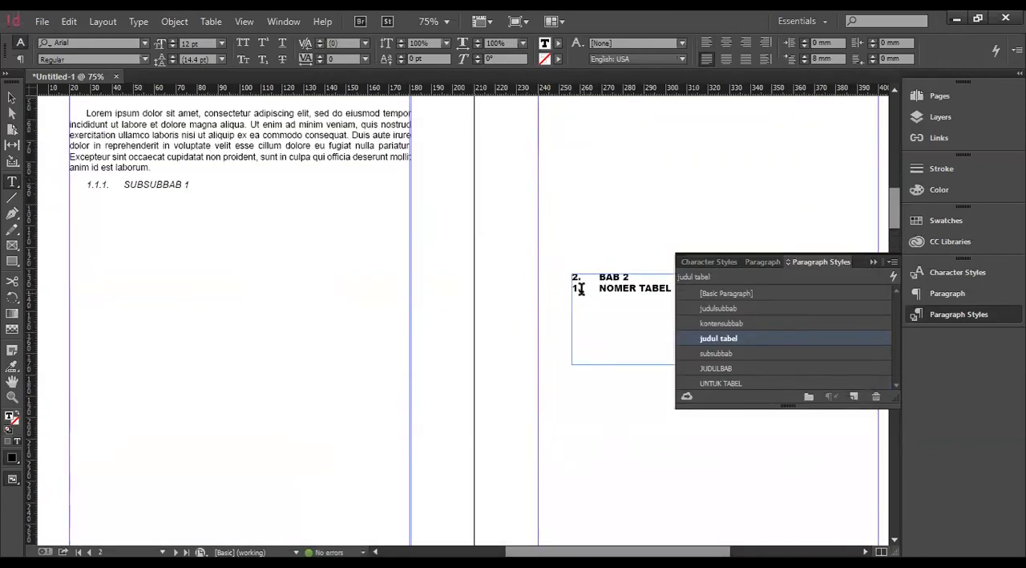
pyautogui.click(580, 288)
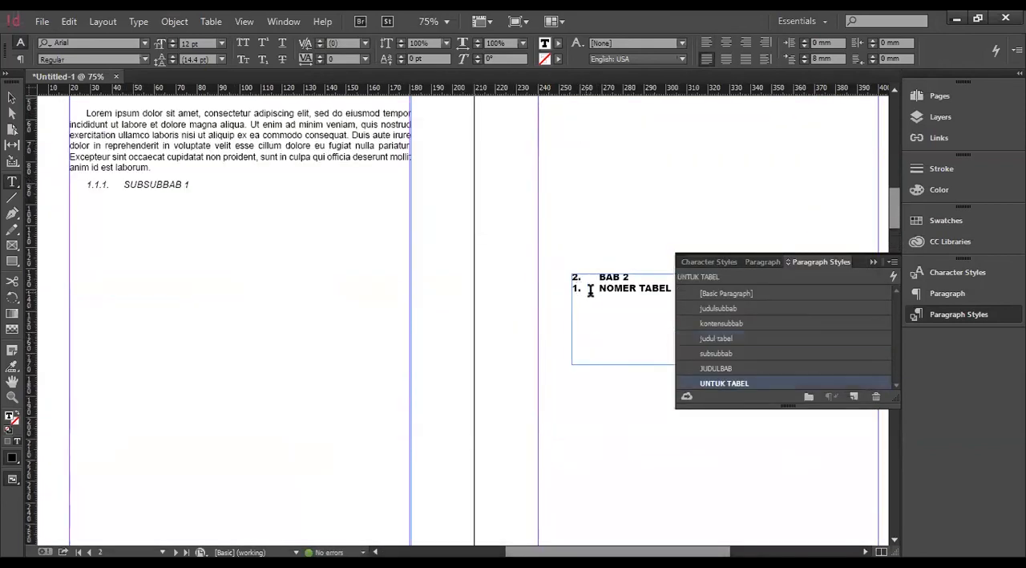
pyautogui.tripleClick(665, 285)
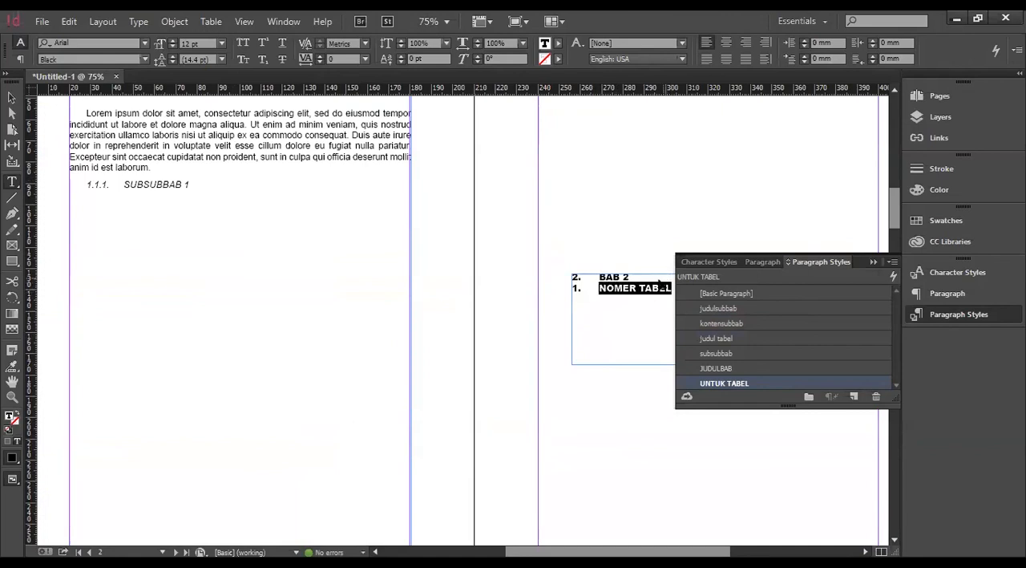
pyautogui.scroll(10, 617, 275)
pyautogui.click(664, 340)
pyautogui.hotkey('ctrl', 'v')
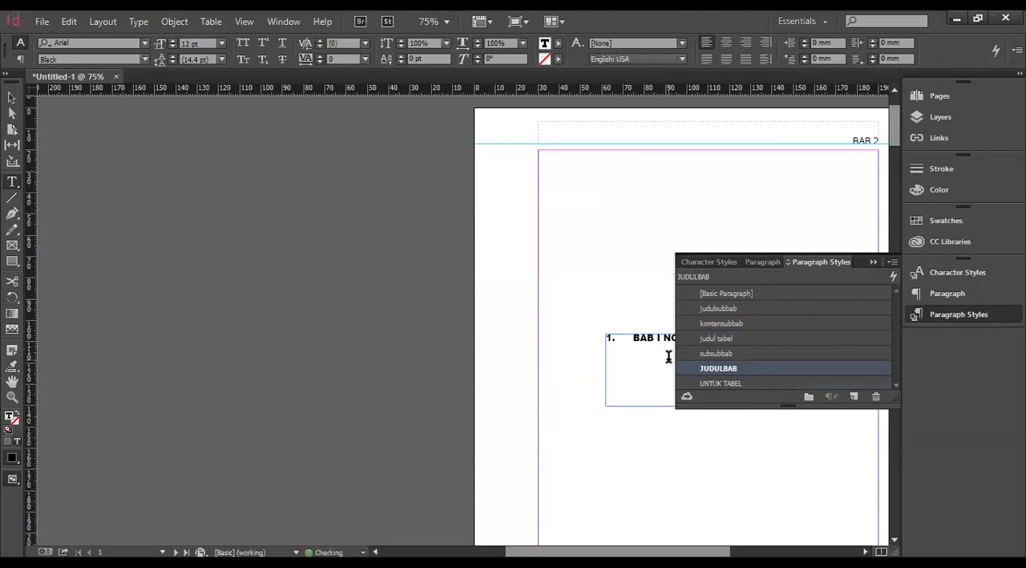
pyautogui.press('Return')
pyautogui.click(739, 383)
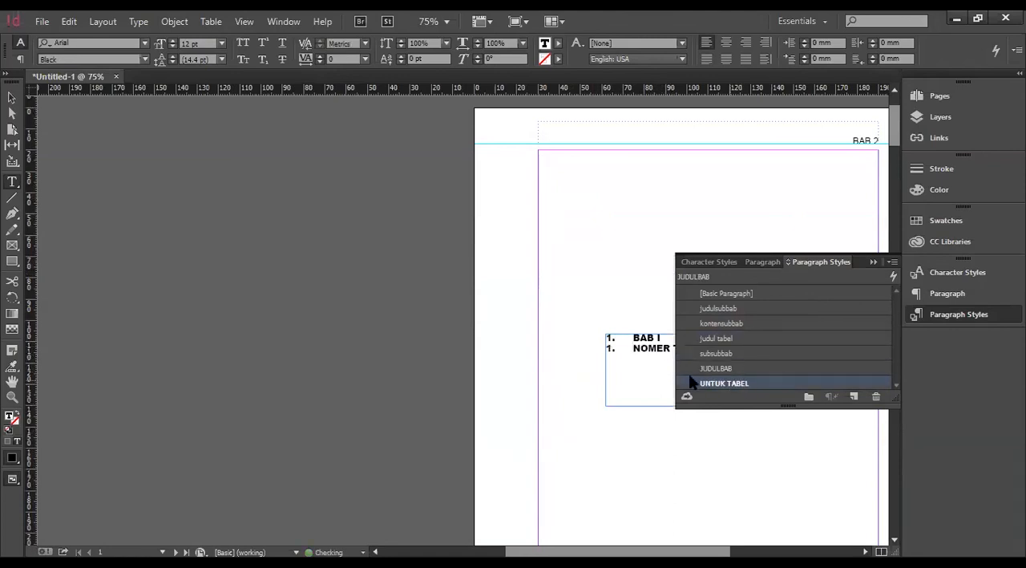
# Check the chapter-based number of the TABEL 2 caption on page 4.
pyautogui.scroll(-5, 660, 359)
pyautogui.click(119, 267)
pyautogui.scroll(-10, 609, 348)
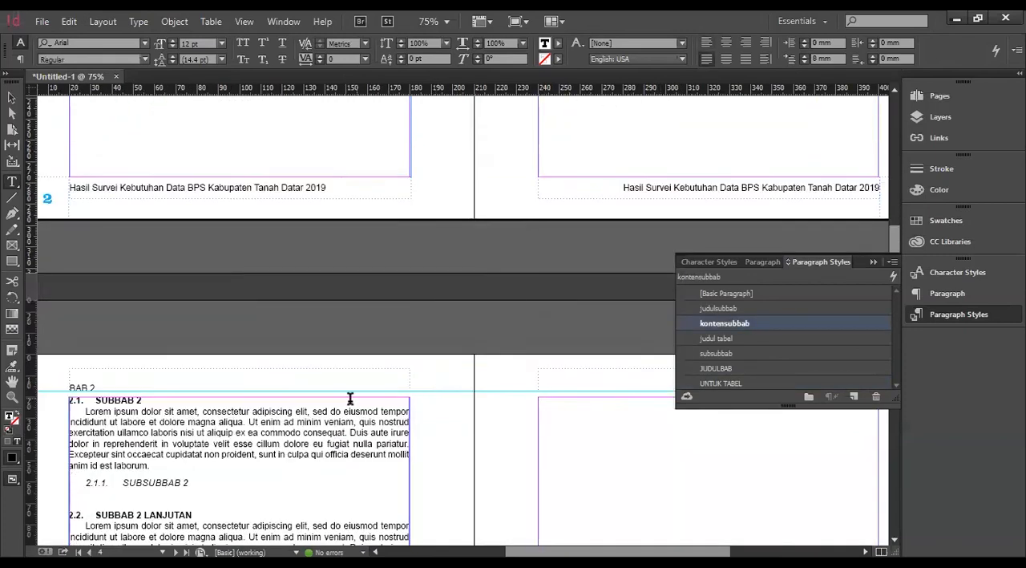
pyautogui.scroll(-3, 350, 399)
pyautogui.click(125, 409)
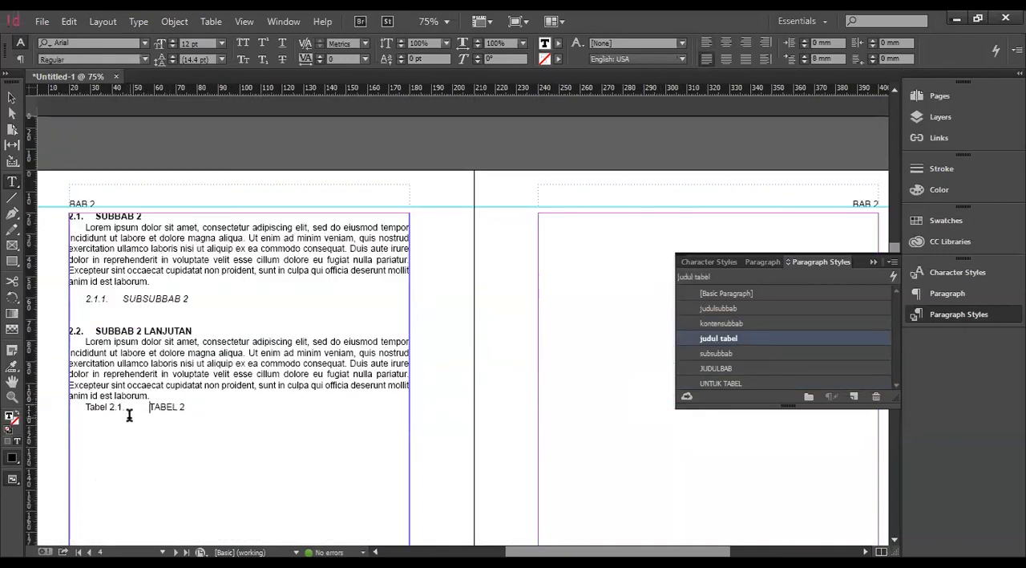
# Add a left tab stop at about 30 mm to the judul tabel paragraph style.
pyautogui.write('.')
pyautogui.press('Right')
pyautogui.scroll(-3, 281, 433)
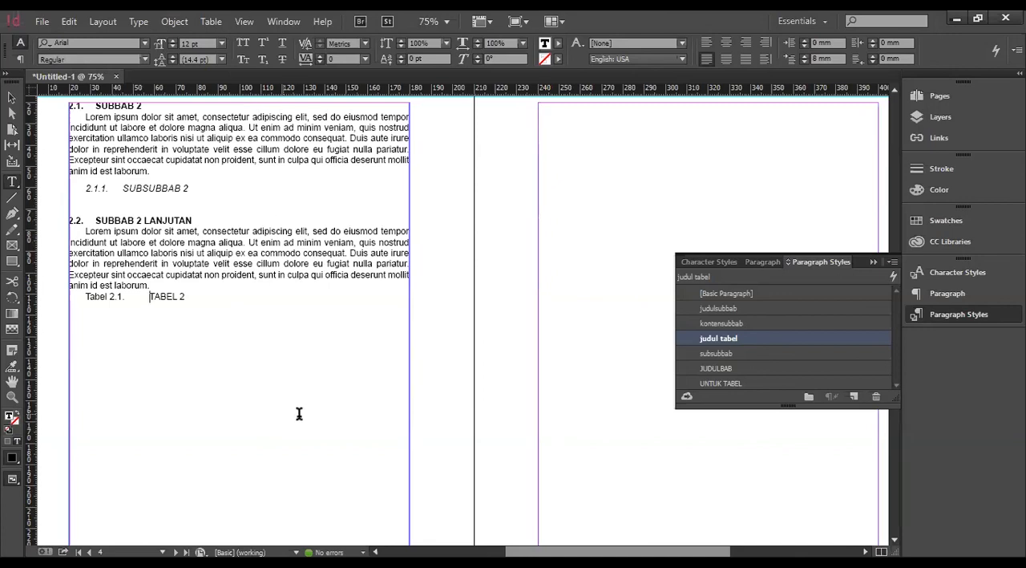
pyautogui.doubleClick(744, 338)
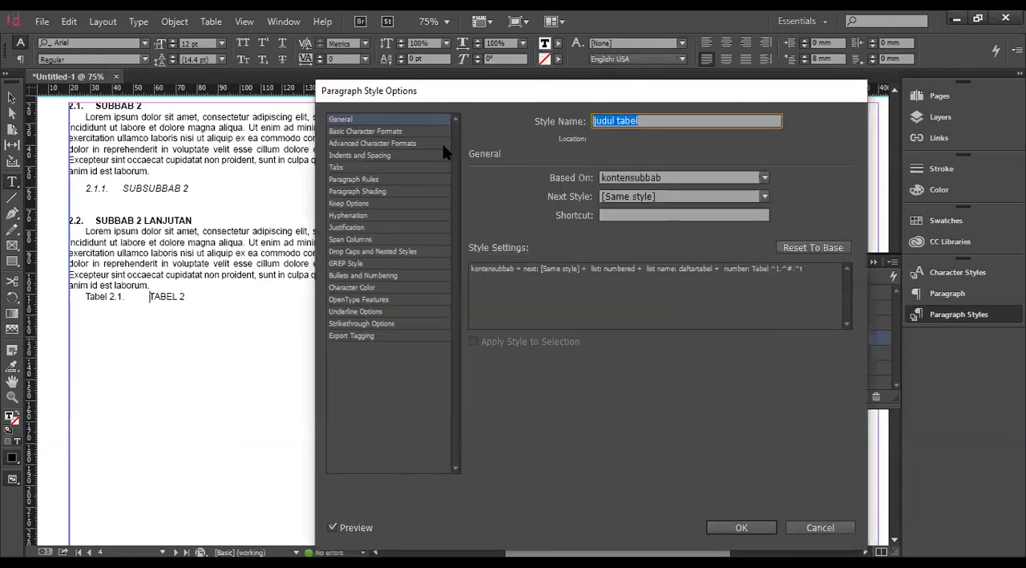
pyautogui.click(384, 167)
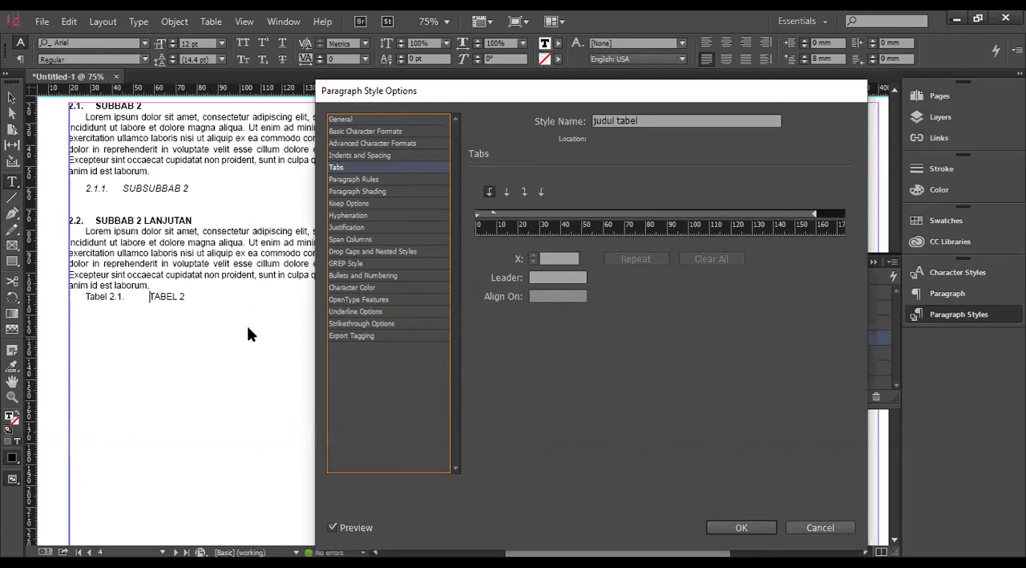
pyautogui.click(496, 214)
pyautogui.moveTo(494, 213); pyautogui.dragTo(535, 217)
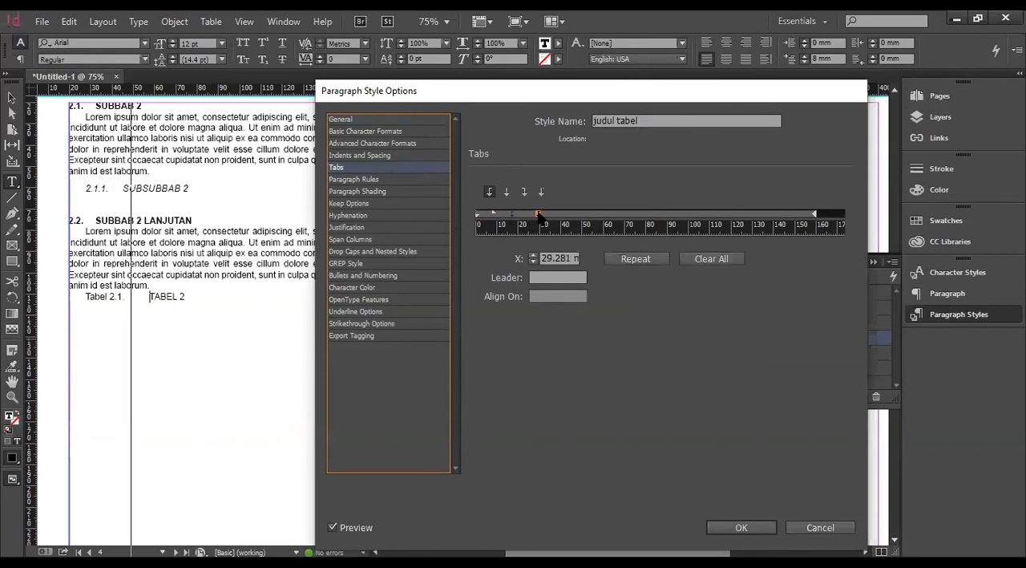
pyautogui.moveTo(539, 215); pyautogui.dragTo(540, 219)
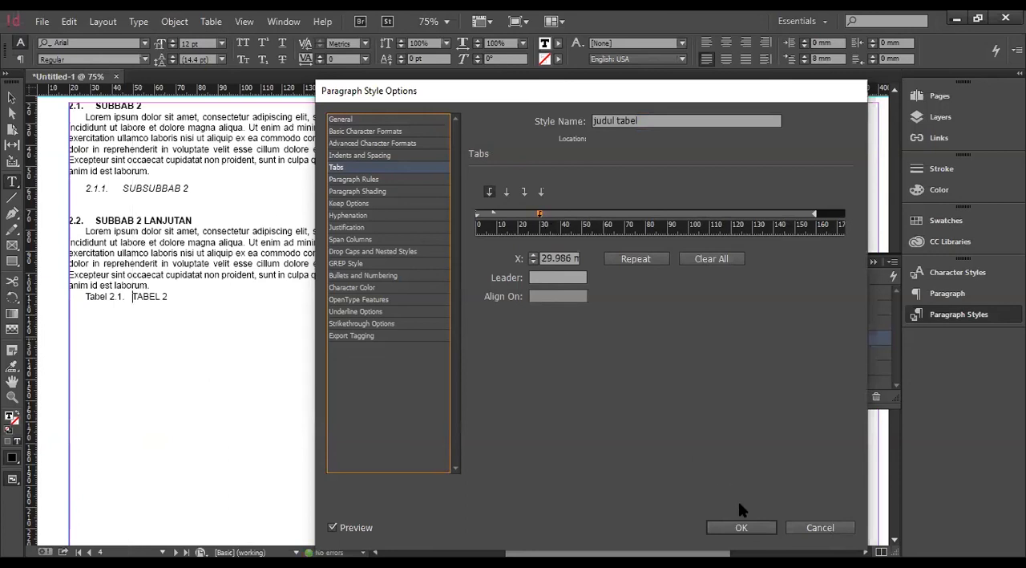
# Examine the Tabel prefix, number format and list assignment in the judul tabel style's numbering settings.
pyautogui.click(376, 215)
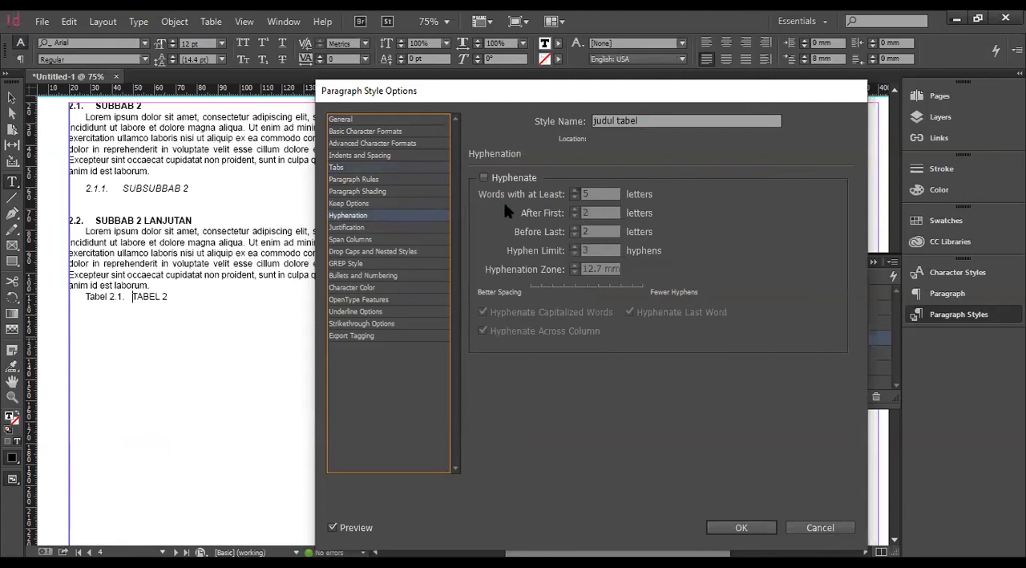
pyautogui.click(393, 277)
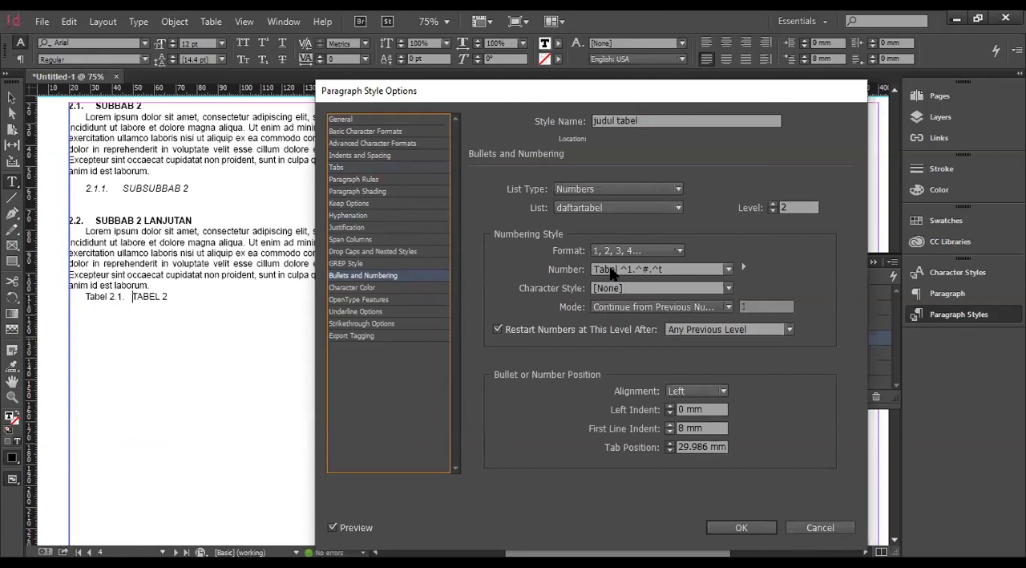
pyautogui.moveTo(619, 269); pyautogui.dragTo(591, 269)
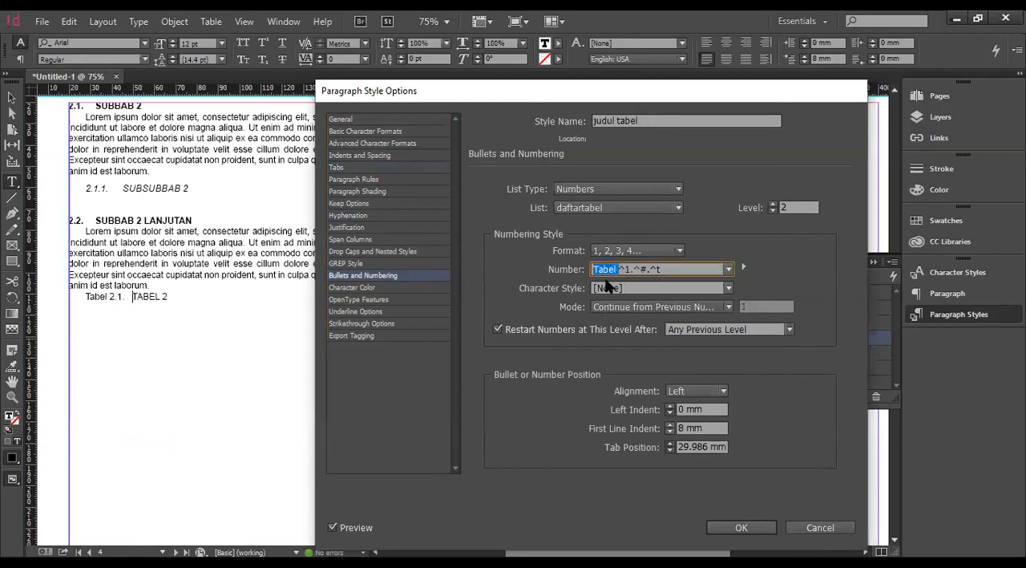
pyautogui.click(617, 269)
pyautogui.moveTo(614, 269); pyautogui.dragTo(586, 269)
pyautogui.click(616, 270)
pyautogui.click(614, 206)
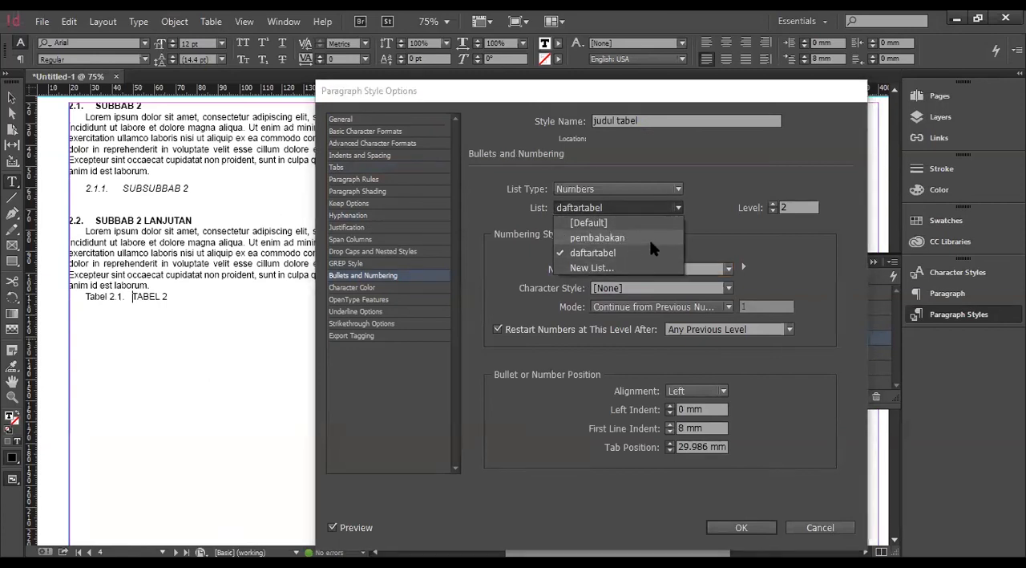
pyautogui.click(713, 231)
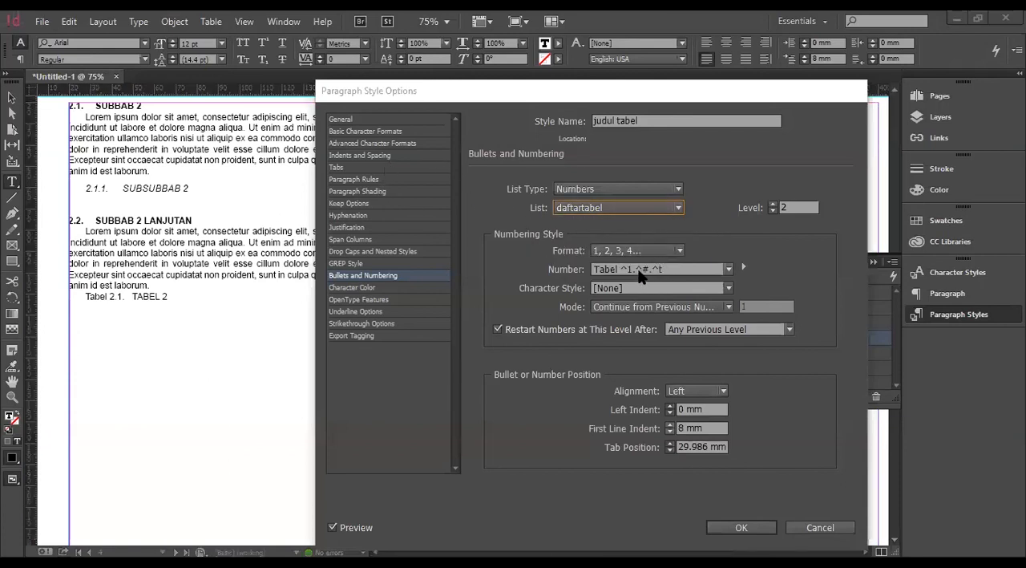
# Try the pembabakan list for the judul tabel style's numbering and switch back to daftartabel.
pyautogui.click(614, 210)
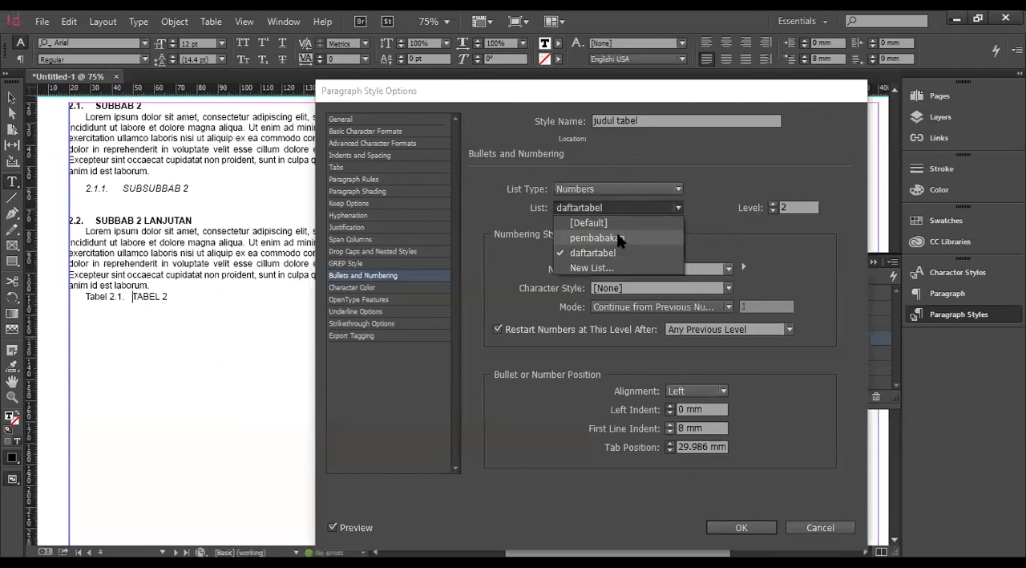
pyautogui.click(621, 237)
pyautogui.click(788, 206)
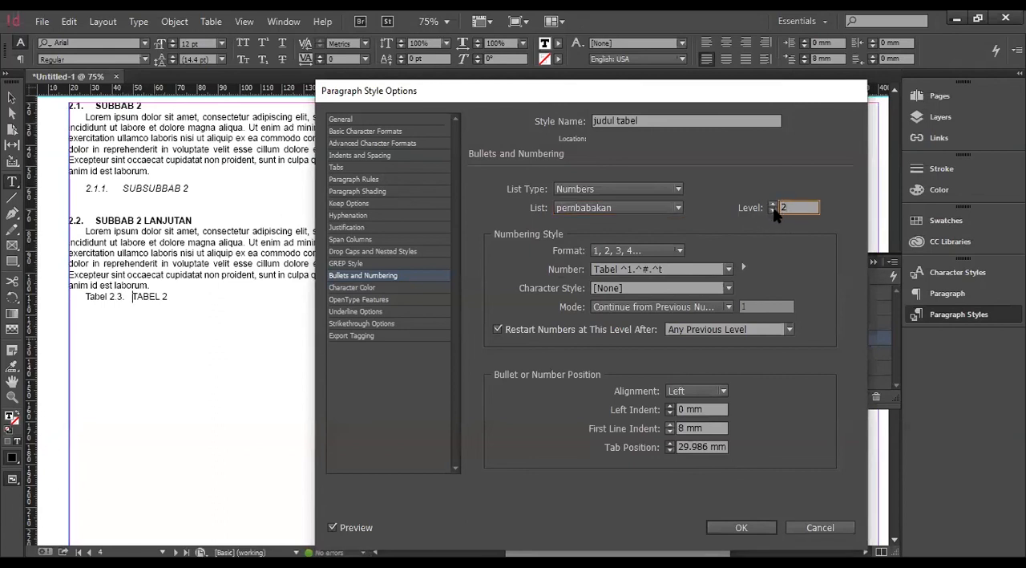
pyautogui.click(632, 202)
pyautogui.click(623, 252)
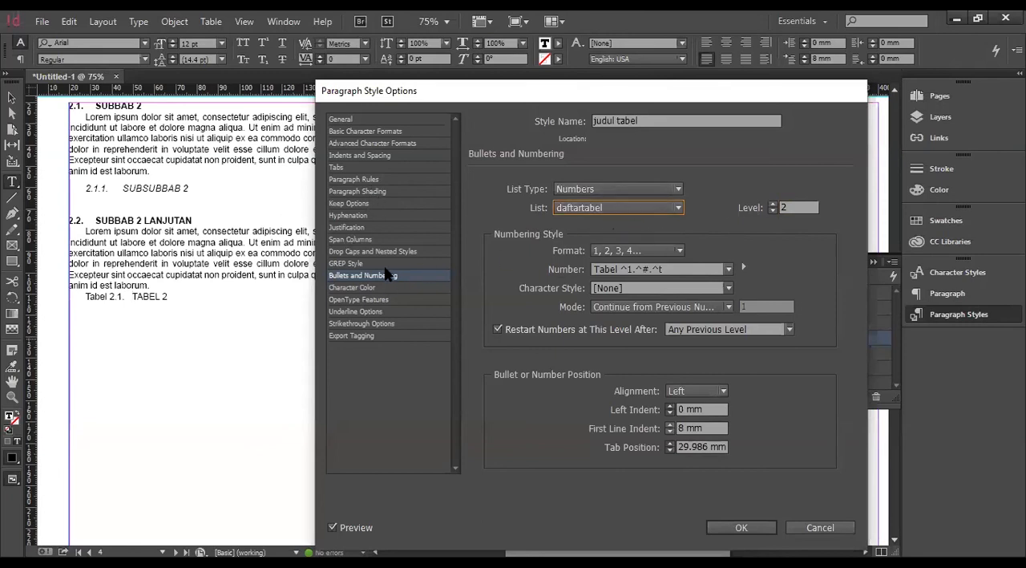
# Apply the judul tabel style changes and place the text cursor at the end of the TABEL 2 caption.
pyautogui.click(391, 215)
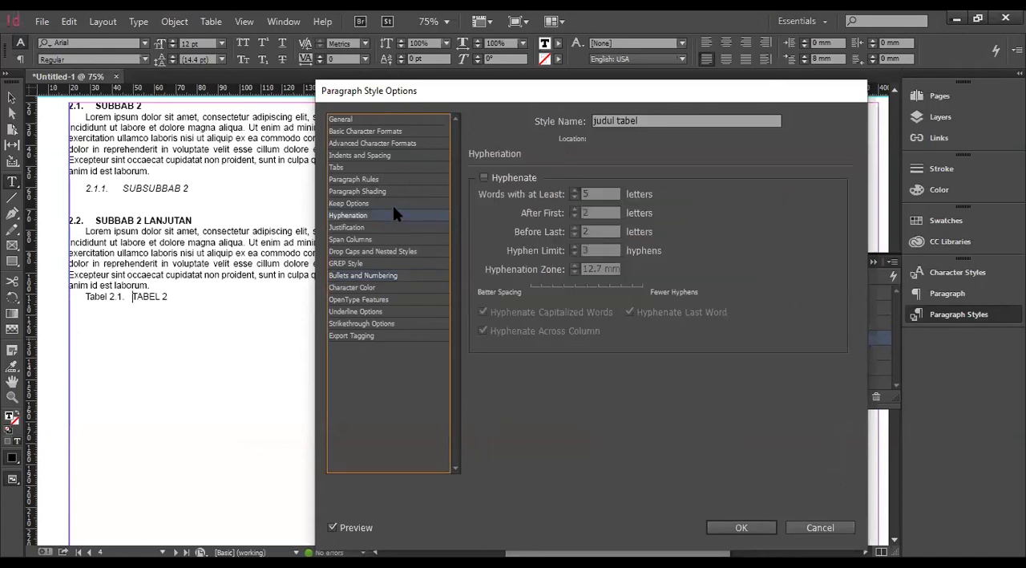
pyautogui.click(393, 178)
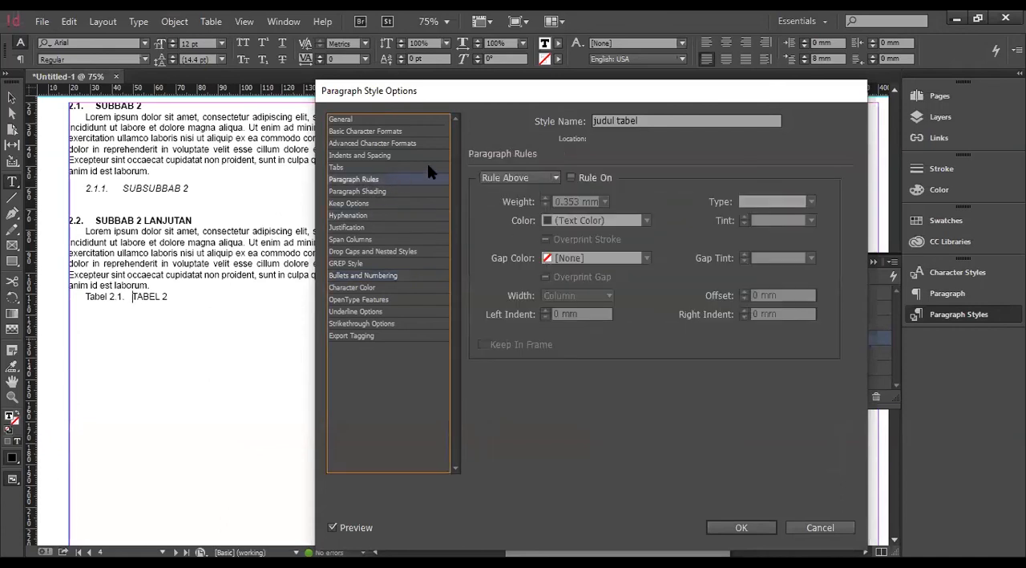
pyautogui.click(393, 155)
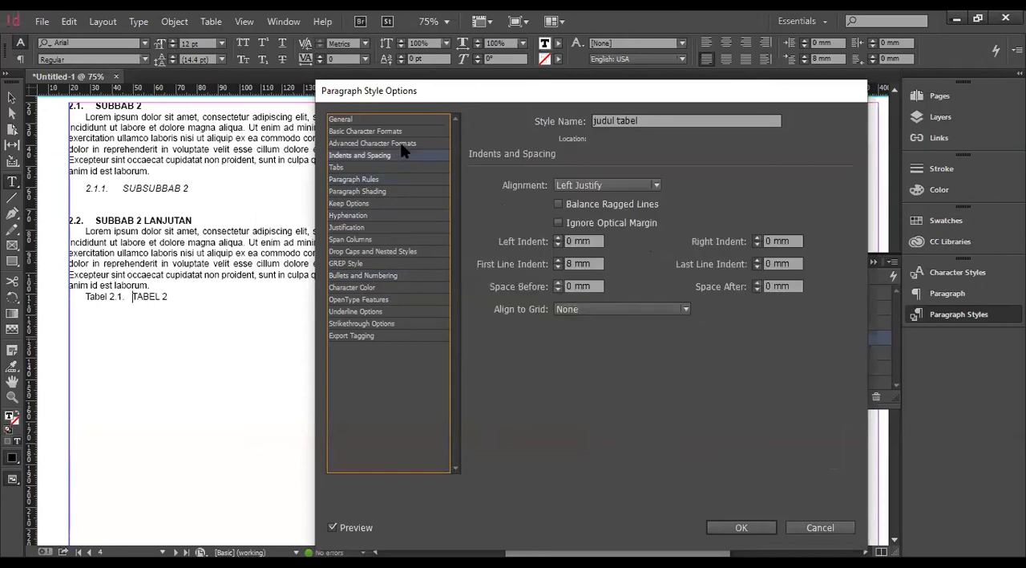
pyautogui.click(401, 144)
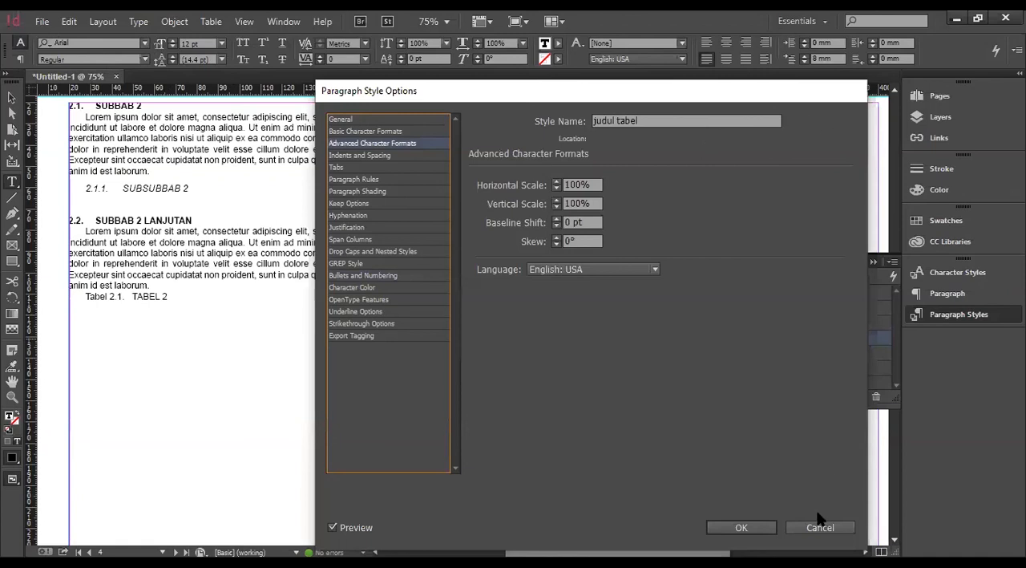
pyautogui.click(740, 526)
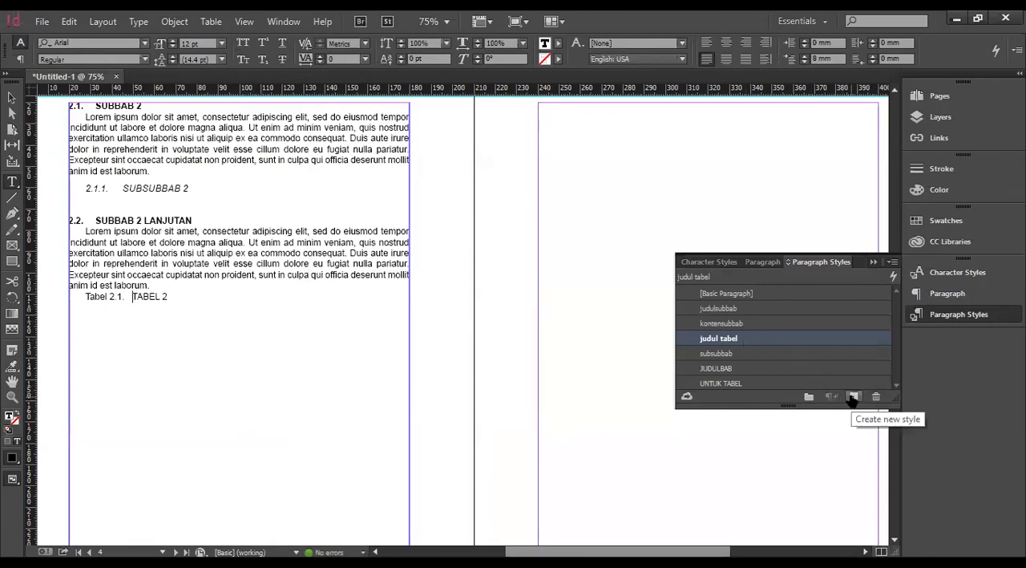
pyautogui.click(200, 296)
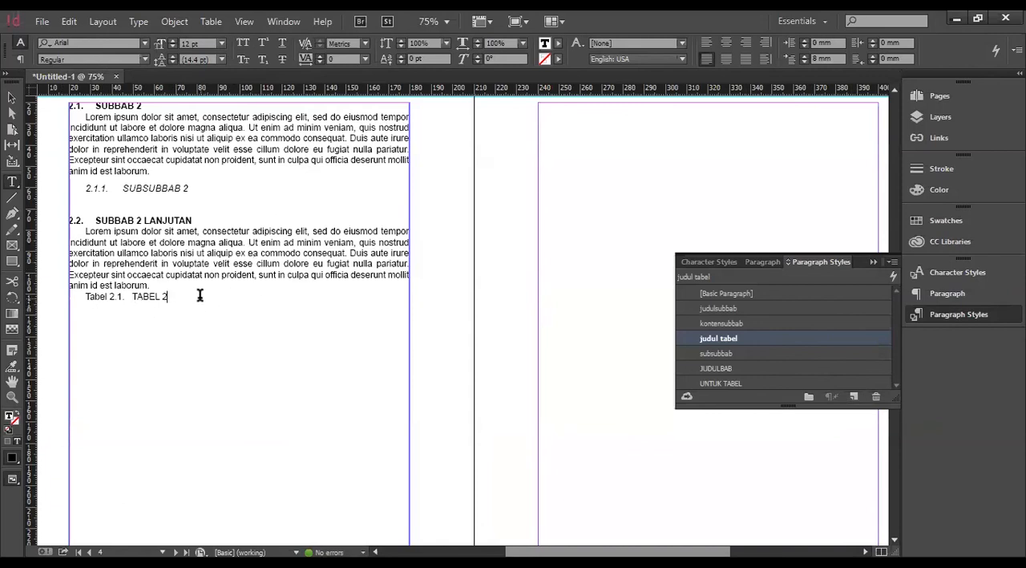